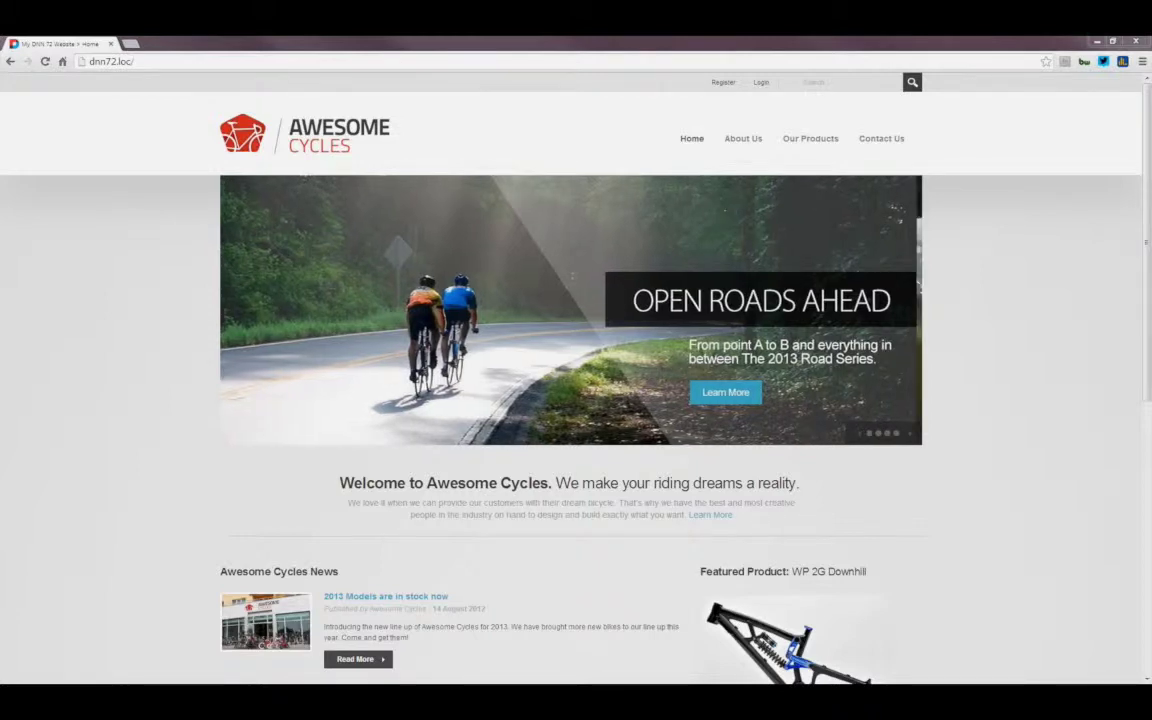
Step: Visit the About Us page, return home, then load dnnsoftware.com in a new tab
left_click(745, 140)
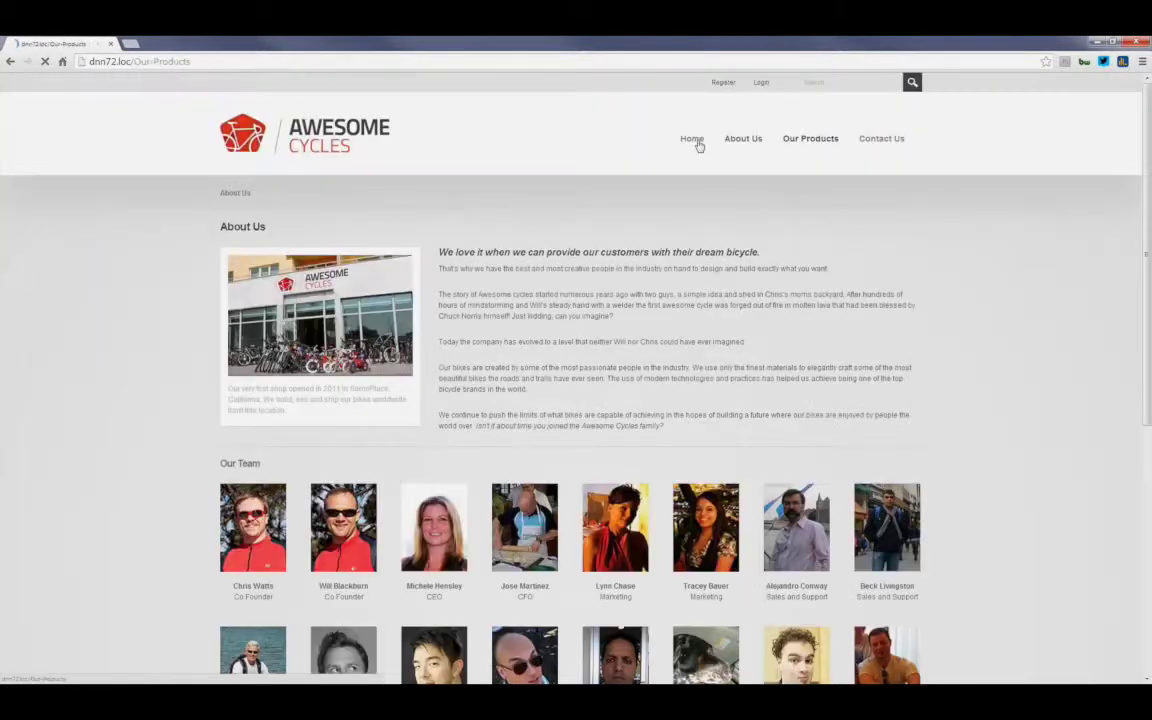
left_click(697, 145)
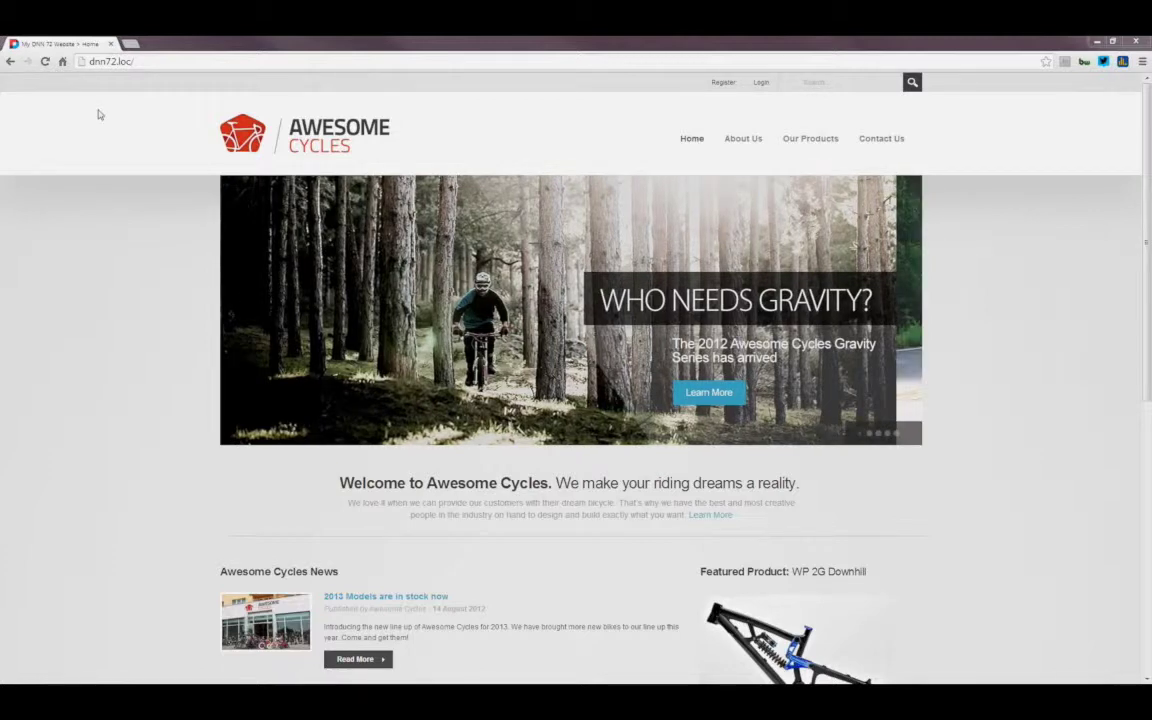
left_click(133, 45)
type("dnnsoftware.com")
key("Return")
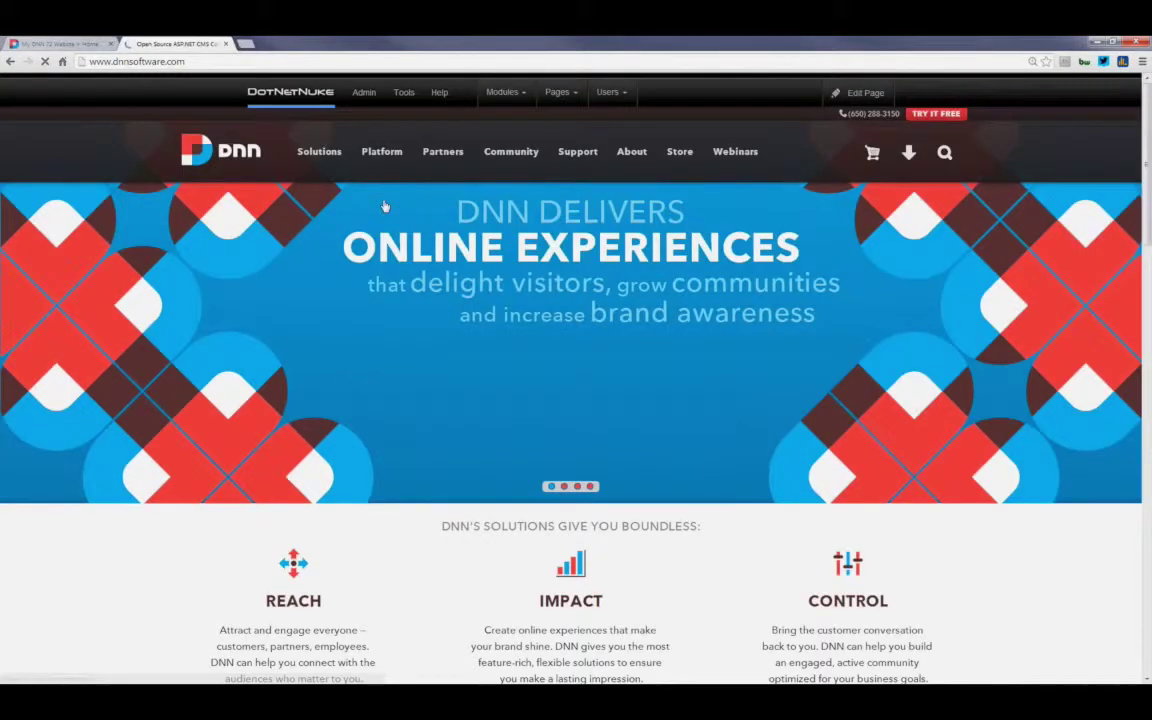
Step: Go through Platform > Build to Nightly Builds, listing builds 7.2.0.592 and 7.2.1.59, then close that tab
mouse_move(381, 151)
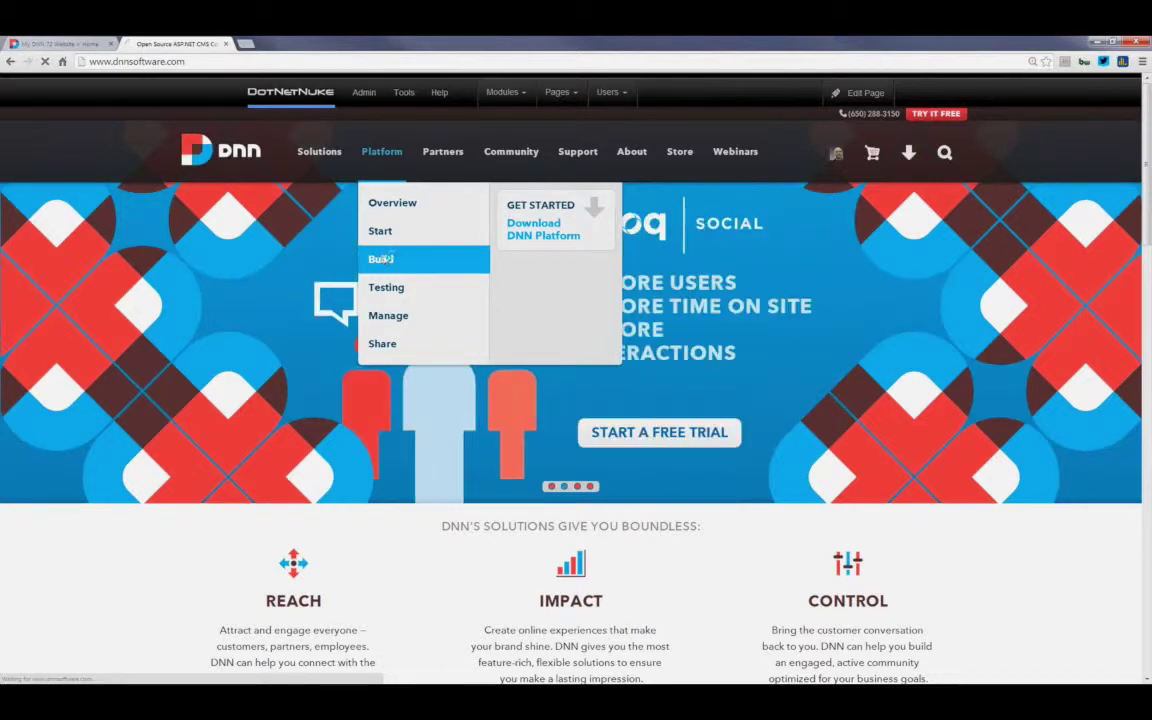
left_click(384, 259)
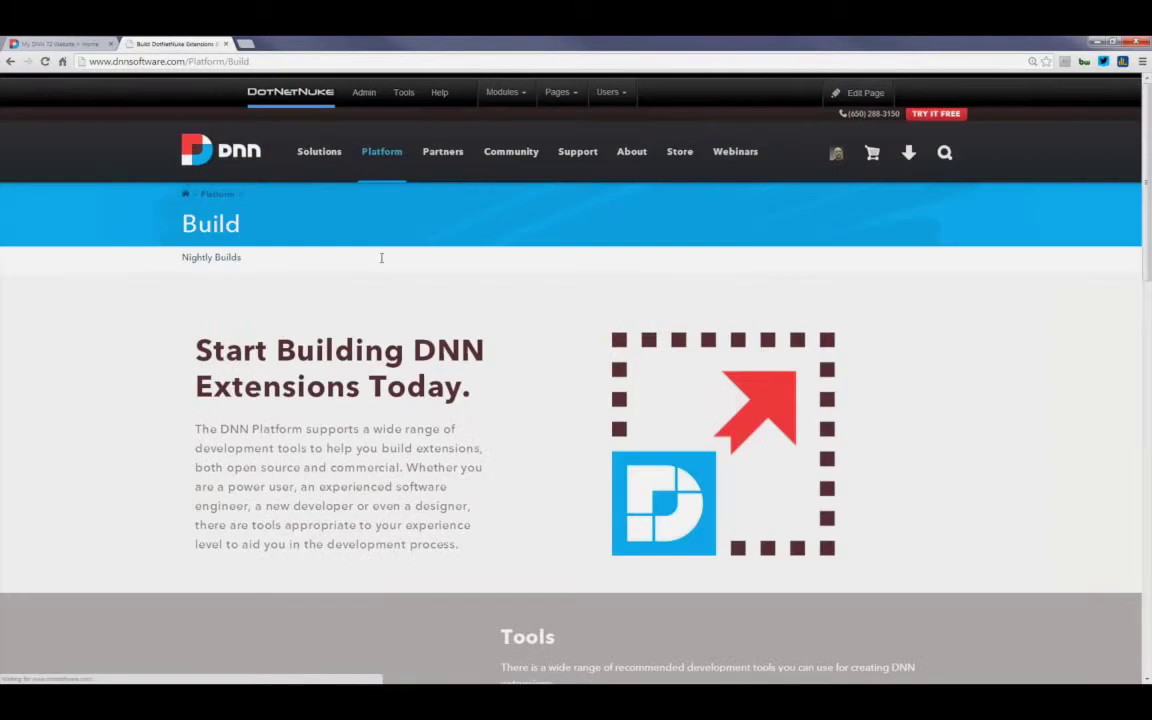
scroll(244, 258, "down", 10)
scroll(244, 258, "up", 10)
left_click(229, 262)
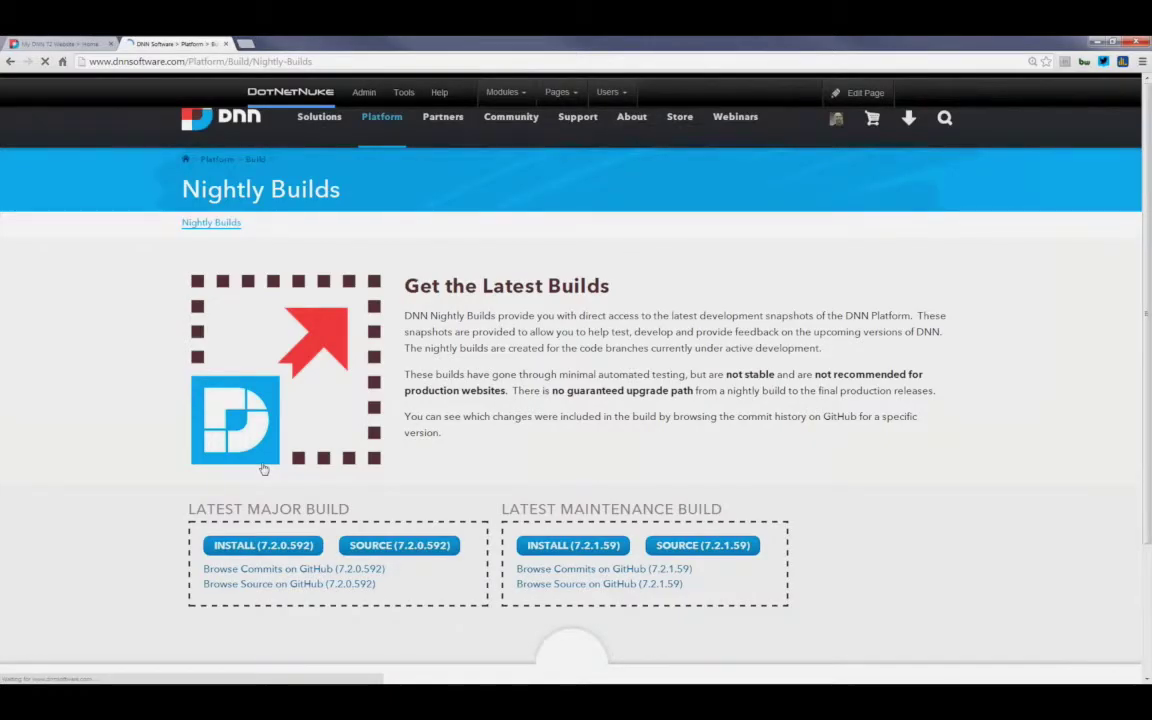
scroll(263, 469, "down", 1)
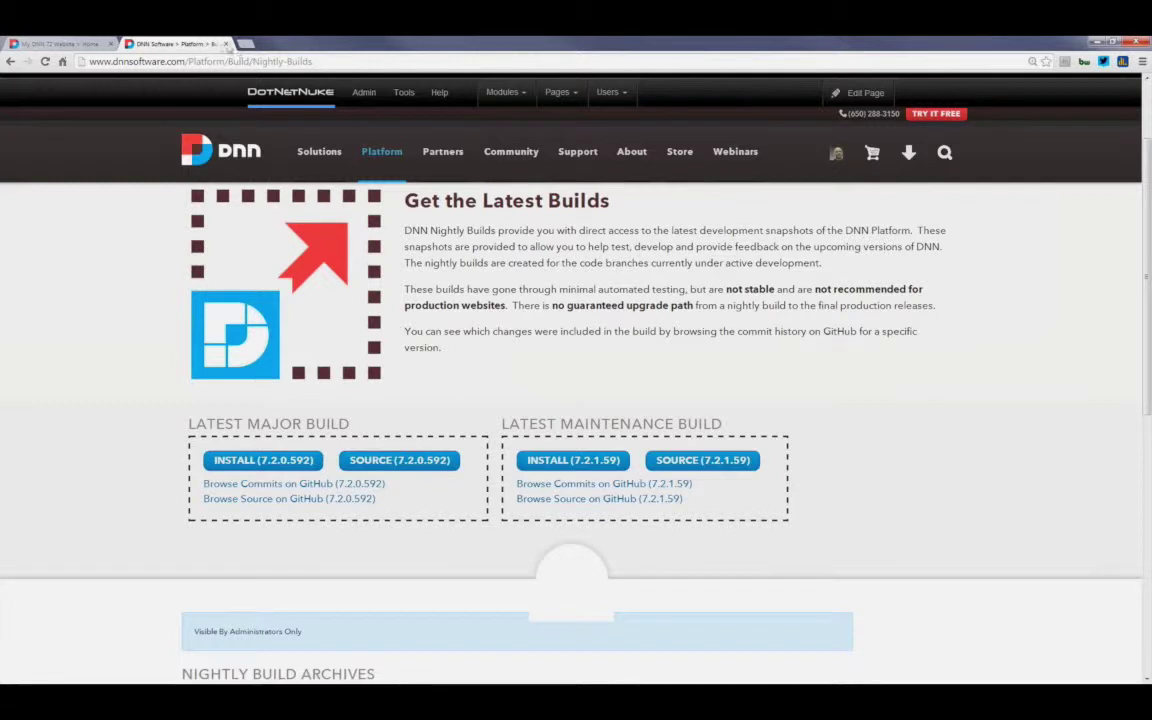
left_click(228, 45)
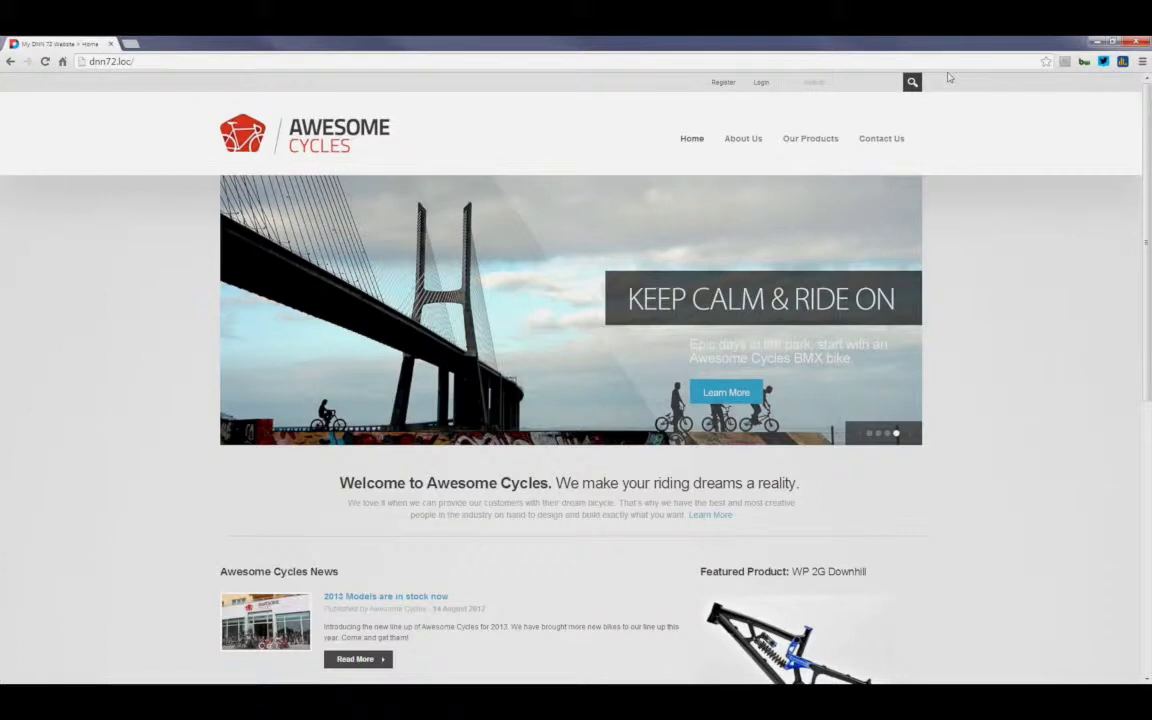
Step: Restore the browser down from maximized to a smaller window
left_click(1112, 42)
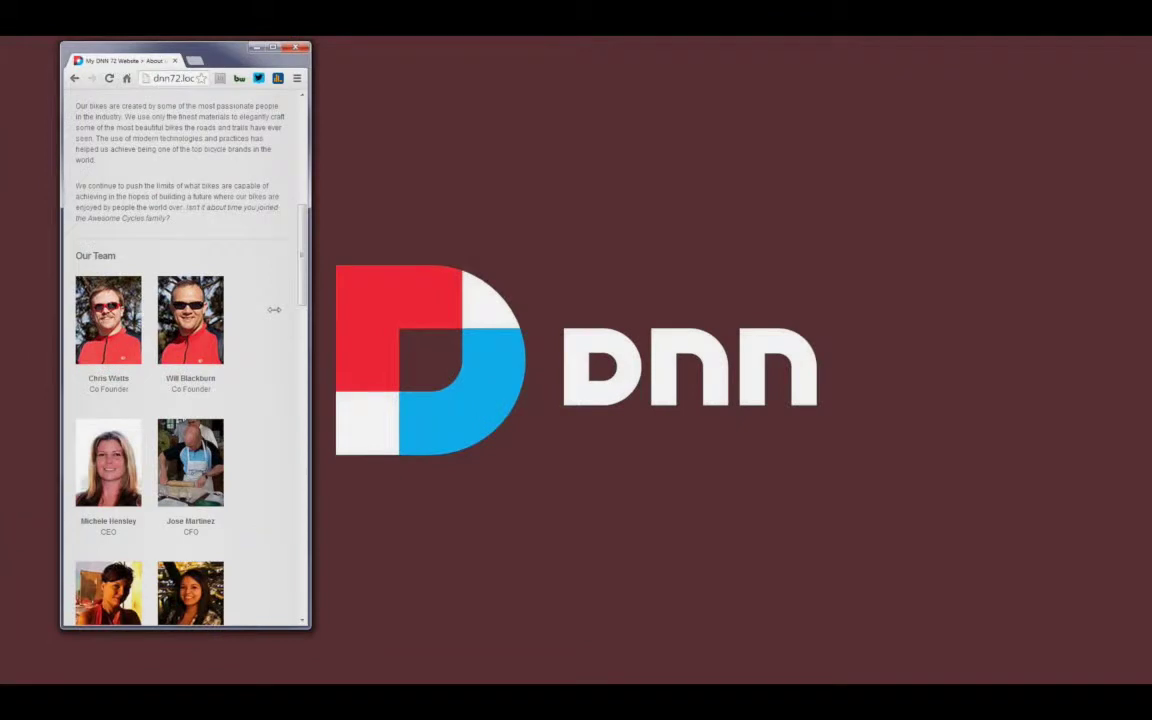
Step: Compare mobile and desktop layouts on Contact Us and Home by resizing, then maximize the browser
left_click_drag(274, 310, 280, 321)
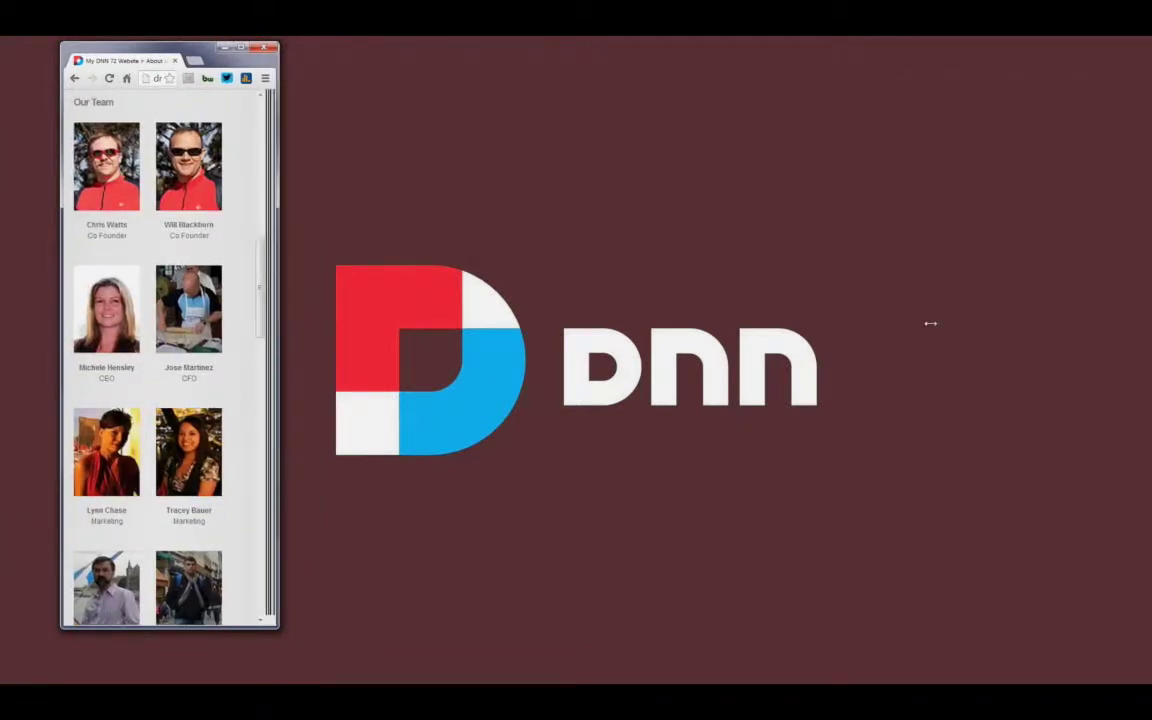
left_click_drag(930, 323, 945, 330)
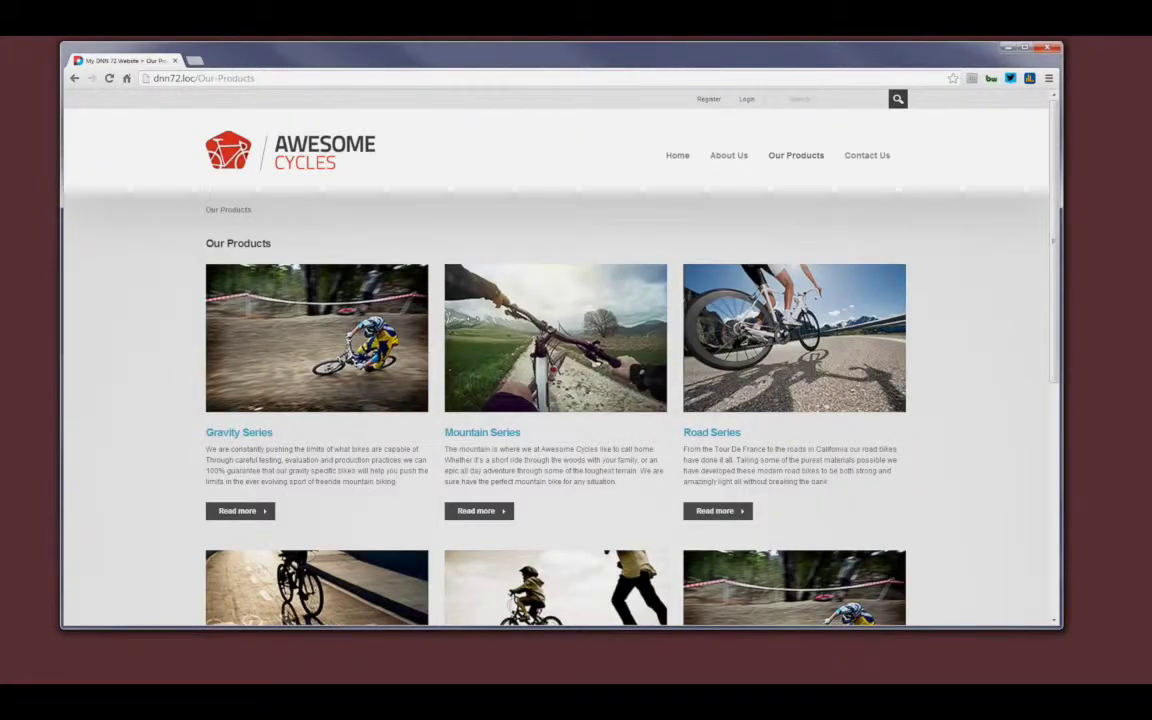
left_click_drag(1062, 336, 1117, 334)
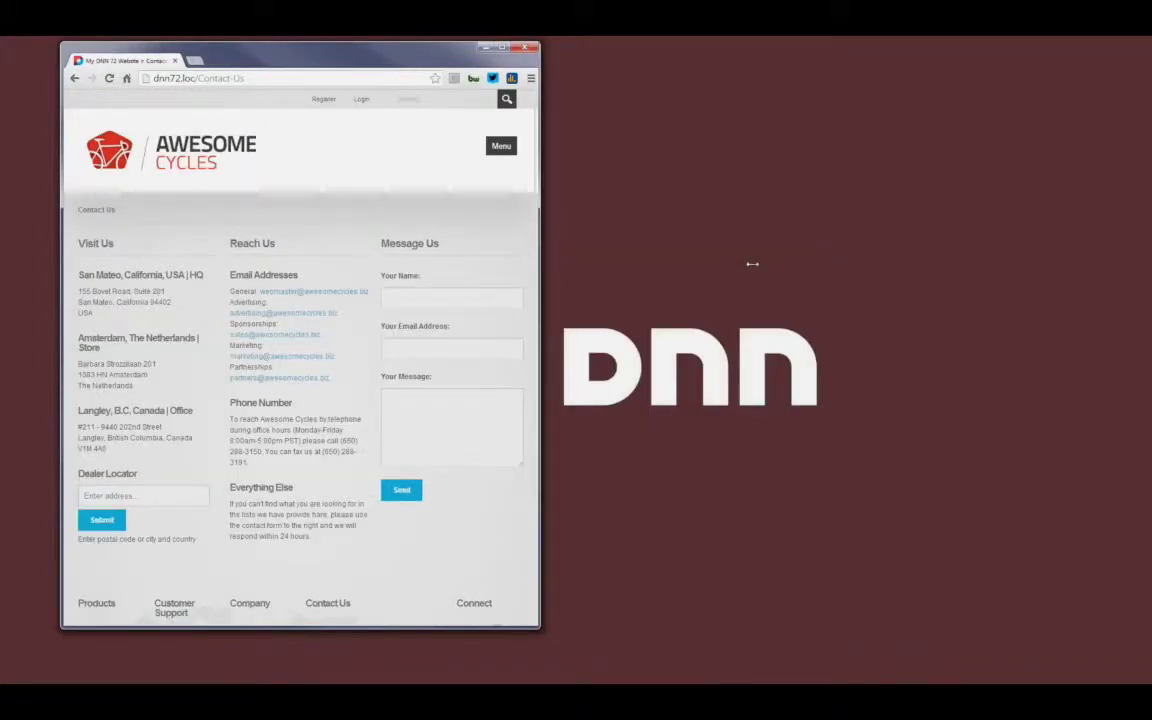
left_click_drag(752, 264, 683, 158)
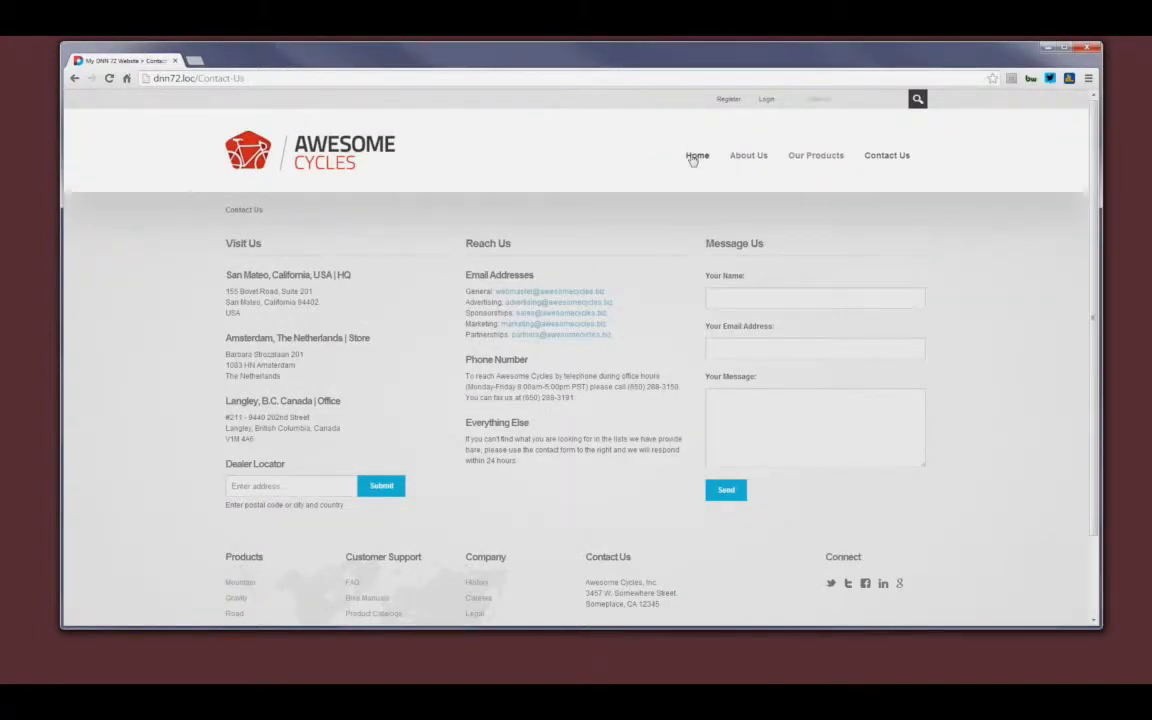
left_click(693, 157)
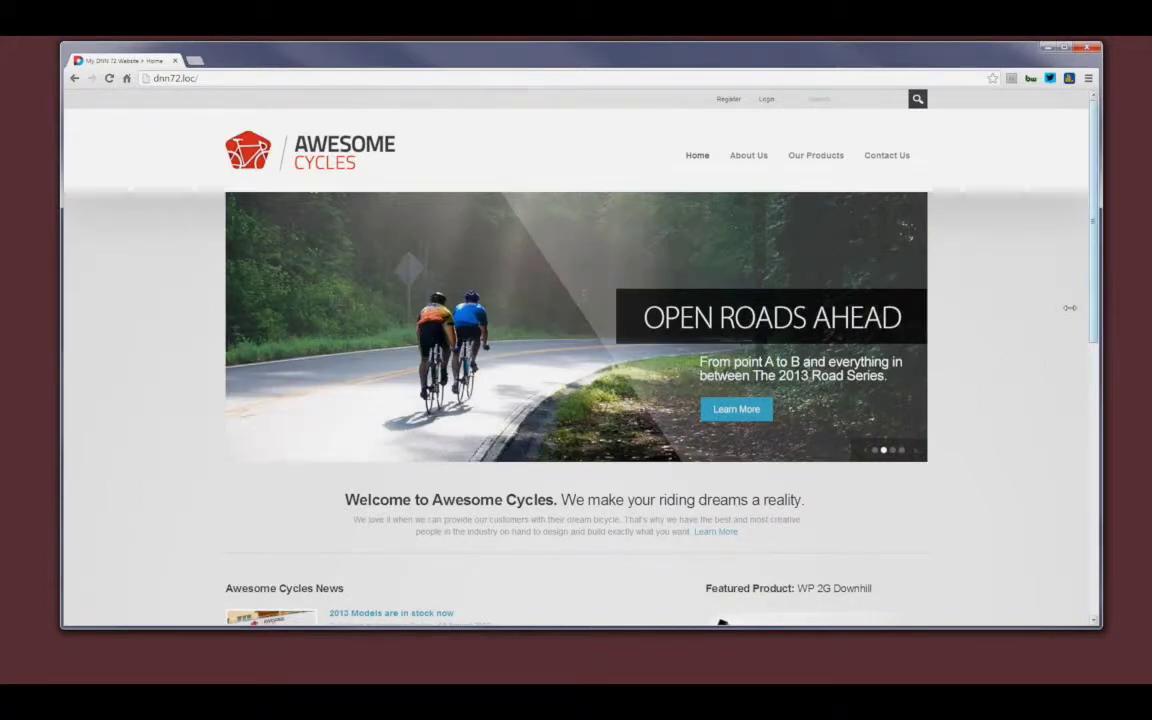
left_click_drag(1070, 308, 995, 238)
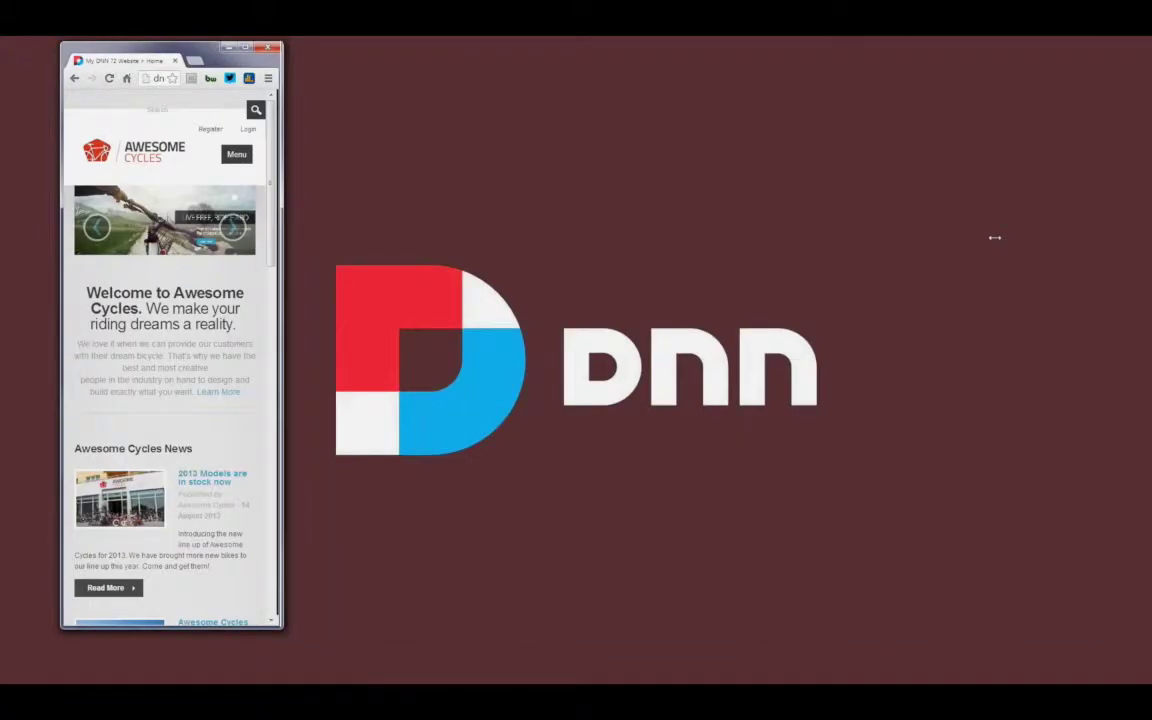
left_click_drag(995, 238, 983, 236)
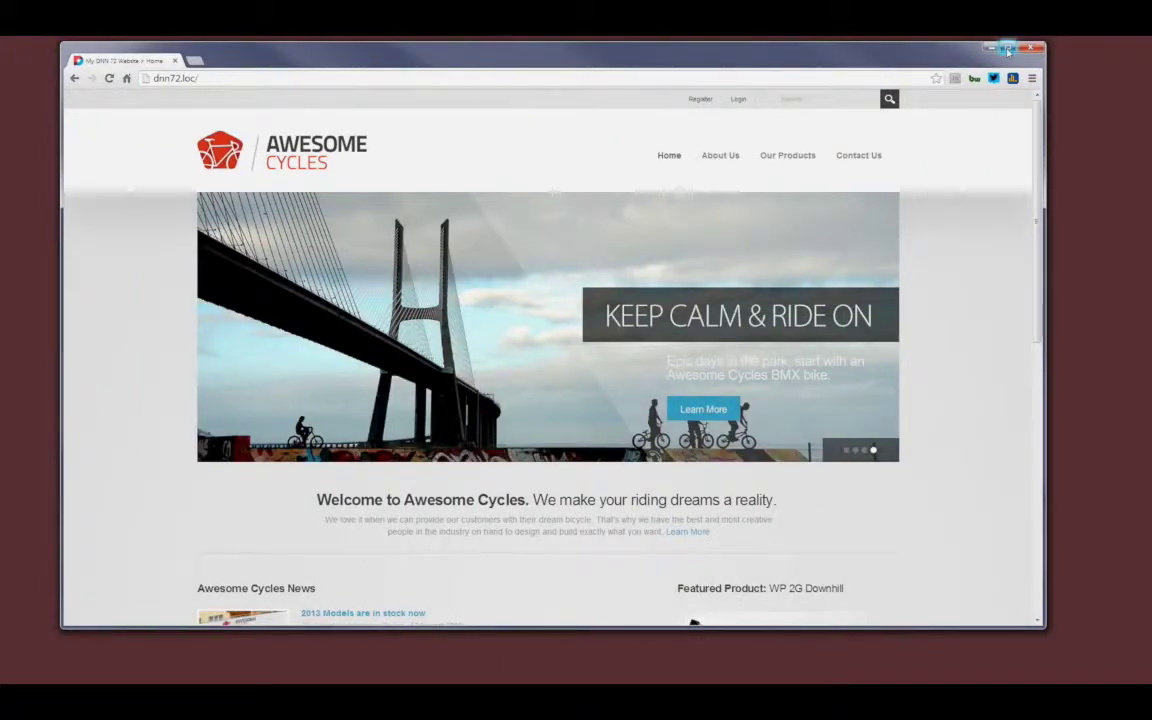
left_click(1008, 50)
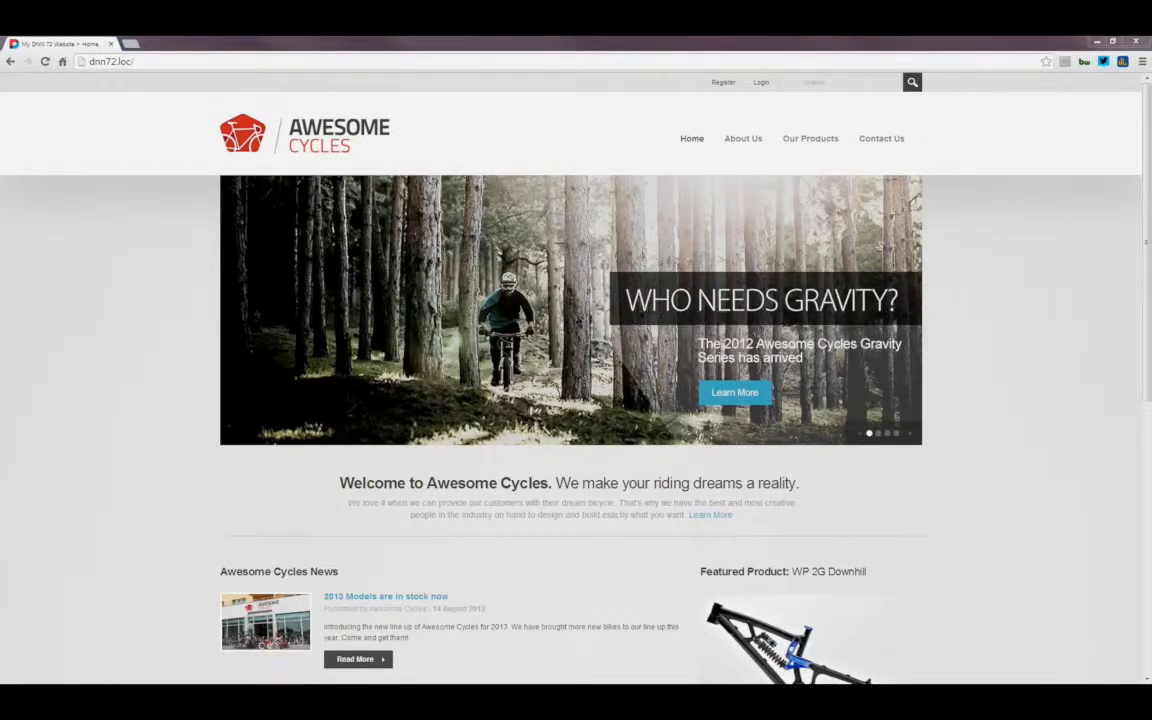
Step: Log in with the host superuser's username and password
left_click(769, 85)
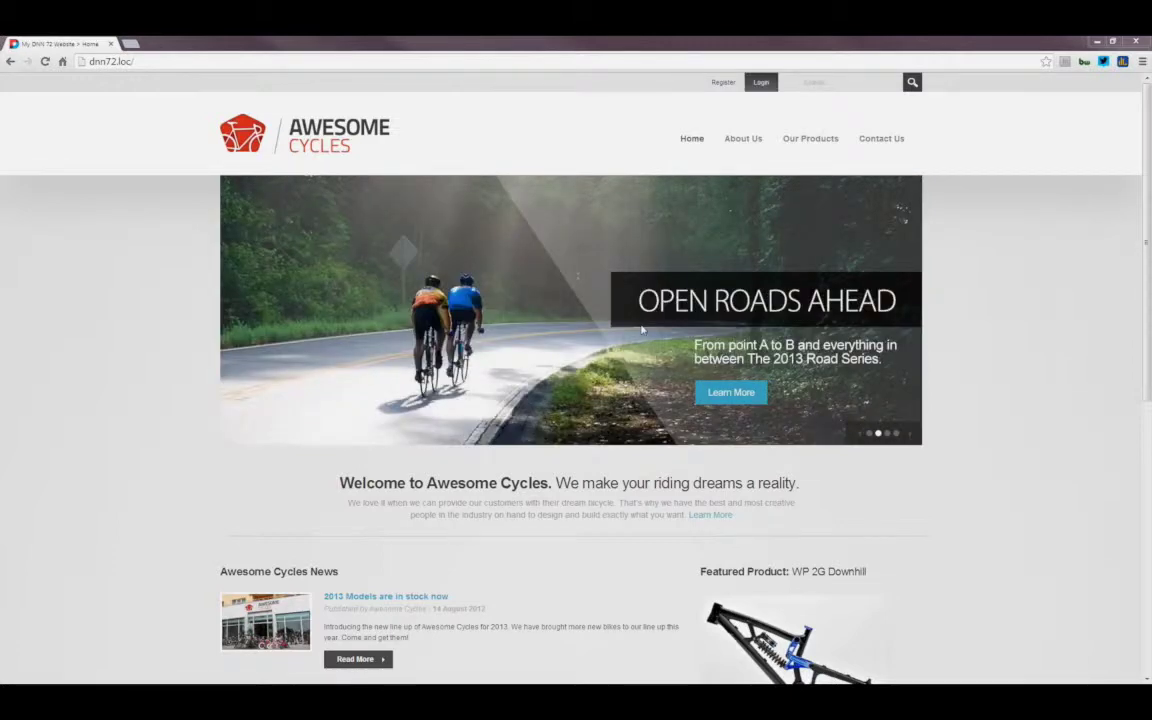
type("ho")
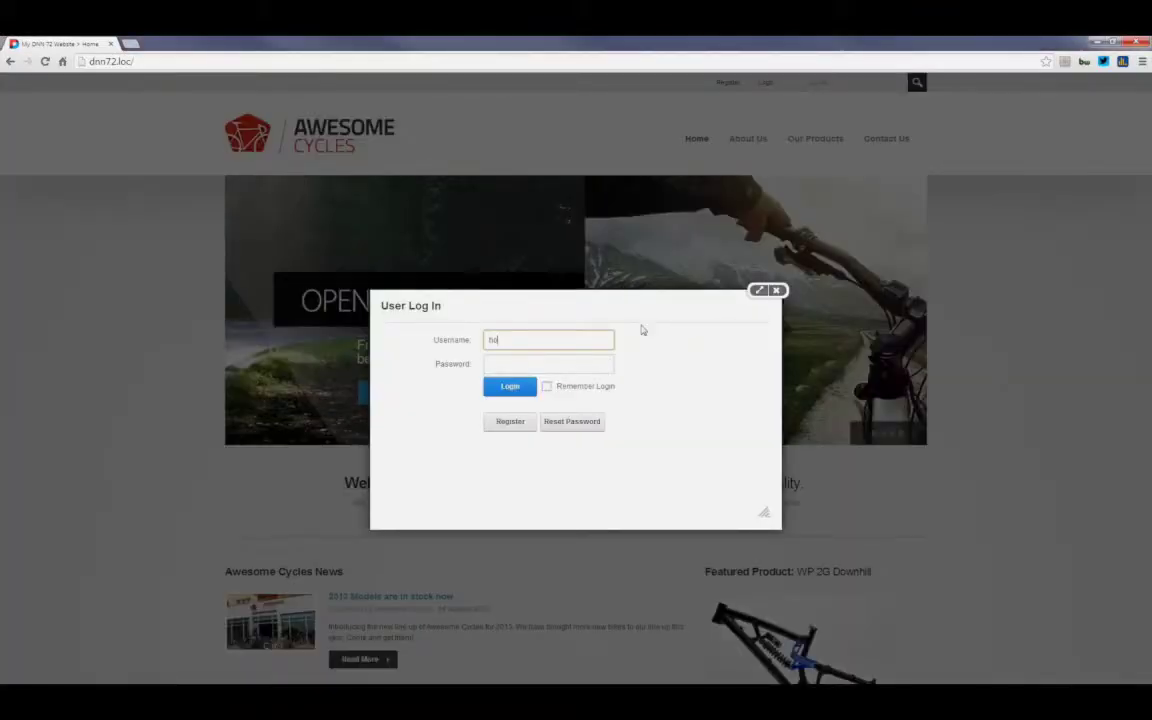
type("st")
key("Tab")
type("dnnhost")
key("Return")
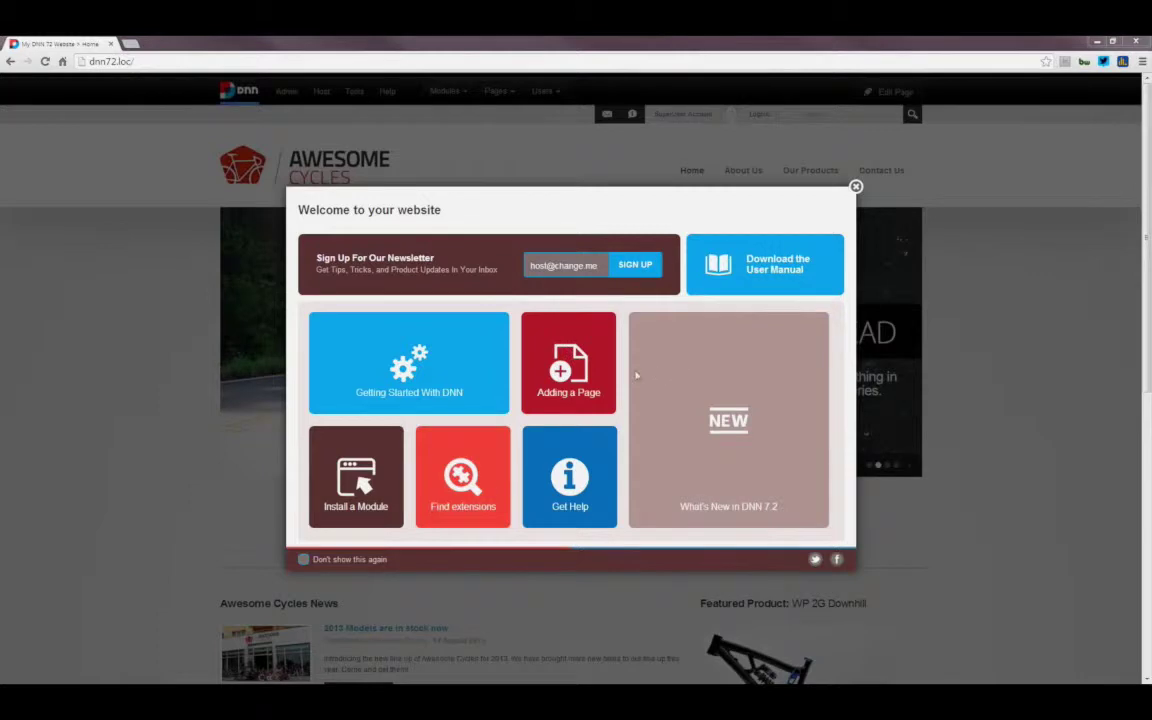
Step: Close the 'Welcome to your website' dialog with its X button
triple_click(394, 559)
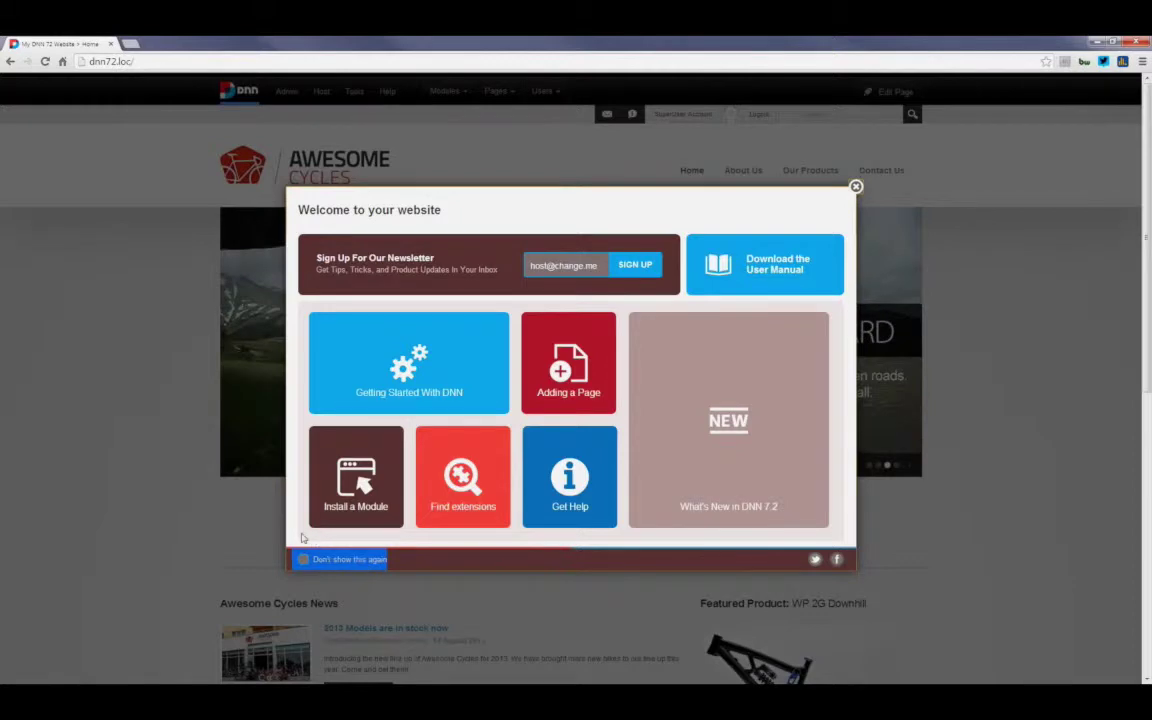
left_click(401, 562)
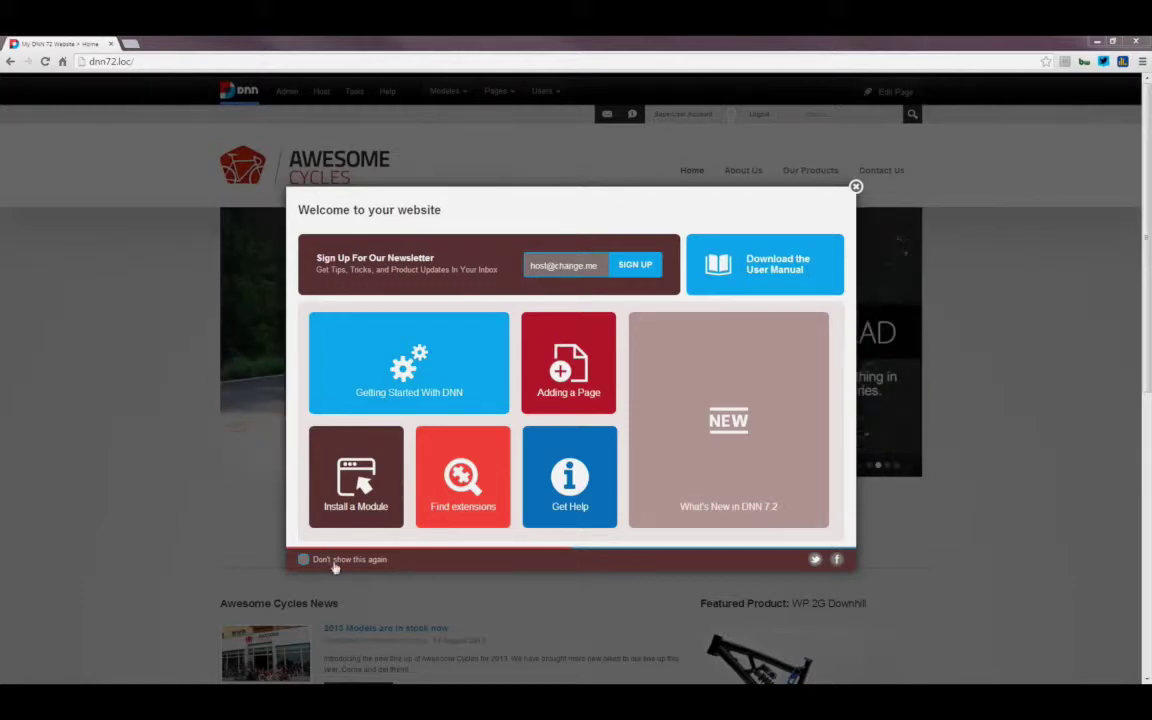
left_click(856, 187)
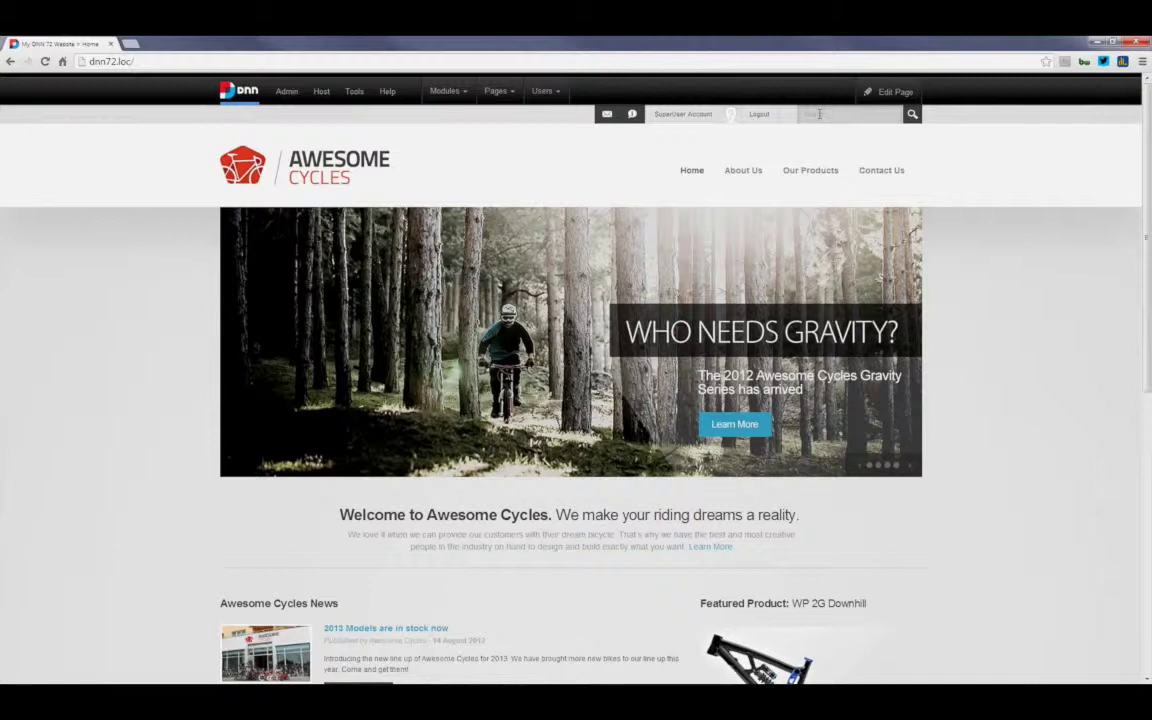
Step: Try site searches for 'trac', a user's name and 'host', then clear the search box
type("trac")
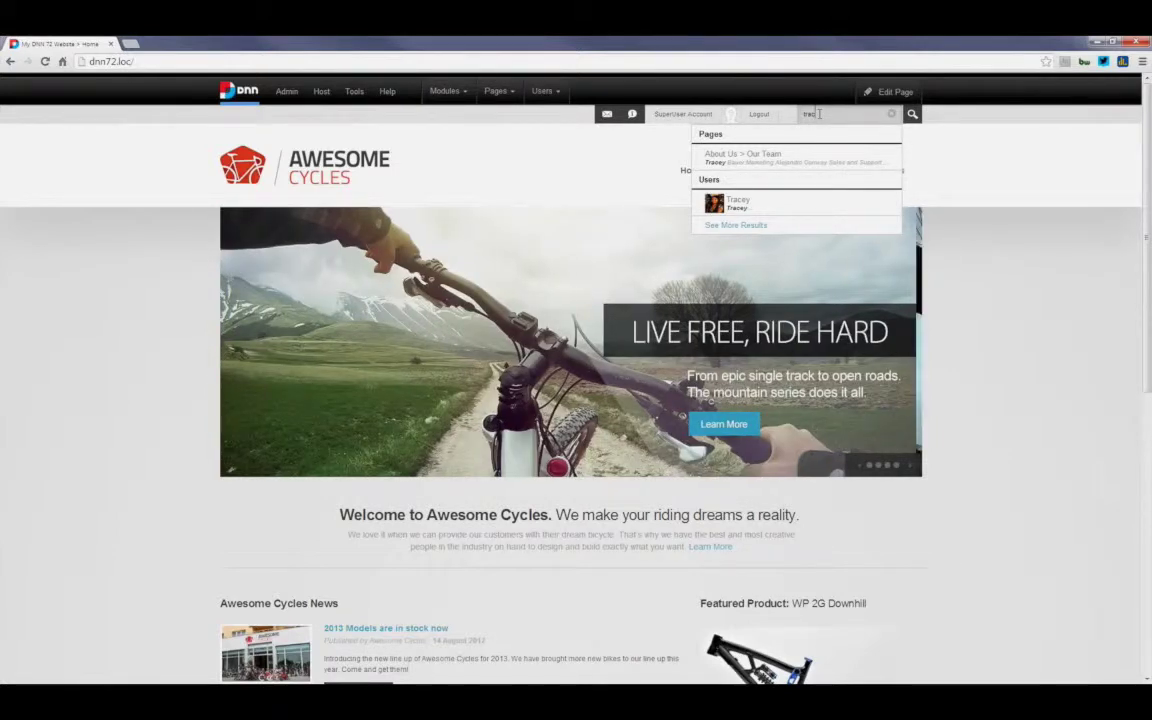
key("BackSpace")
key("BackSpace")
key("BackSpace")
key("BackSpace")
type("lynn")
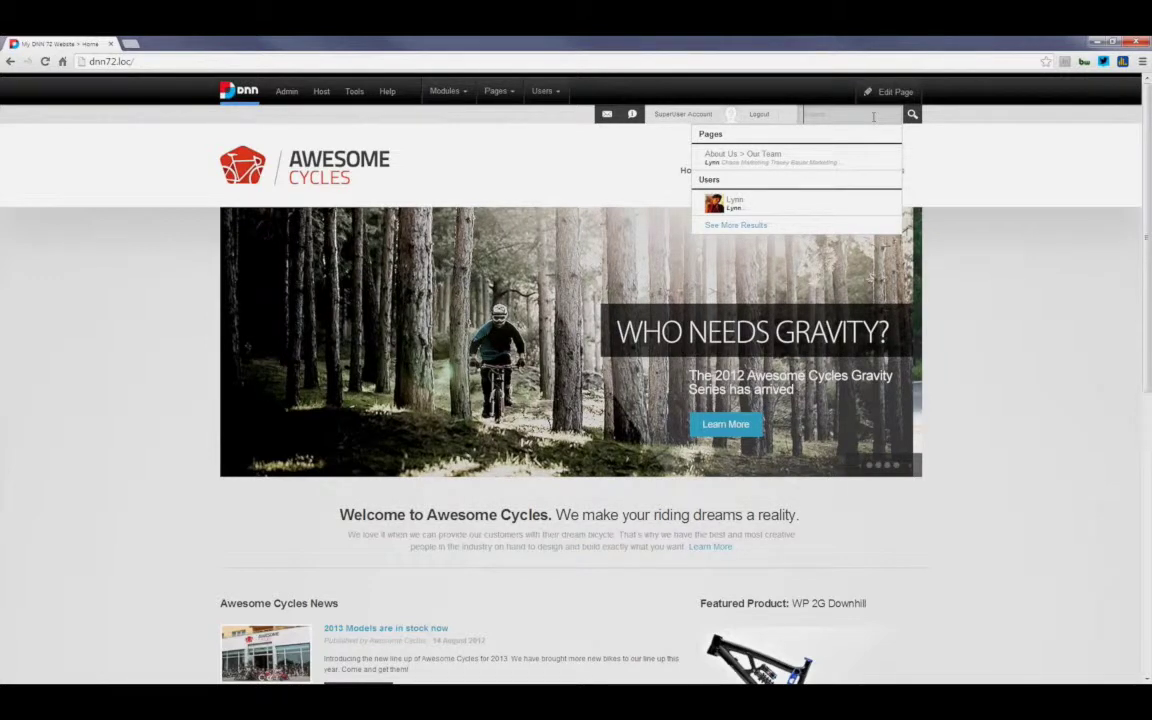
type("host")
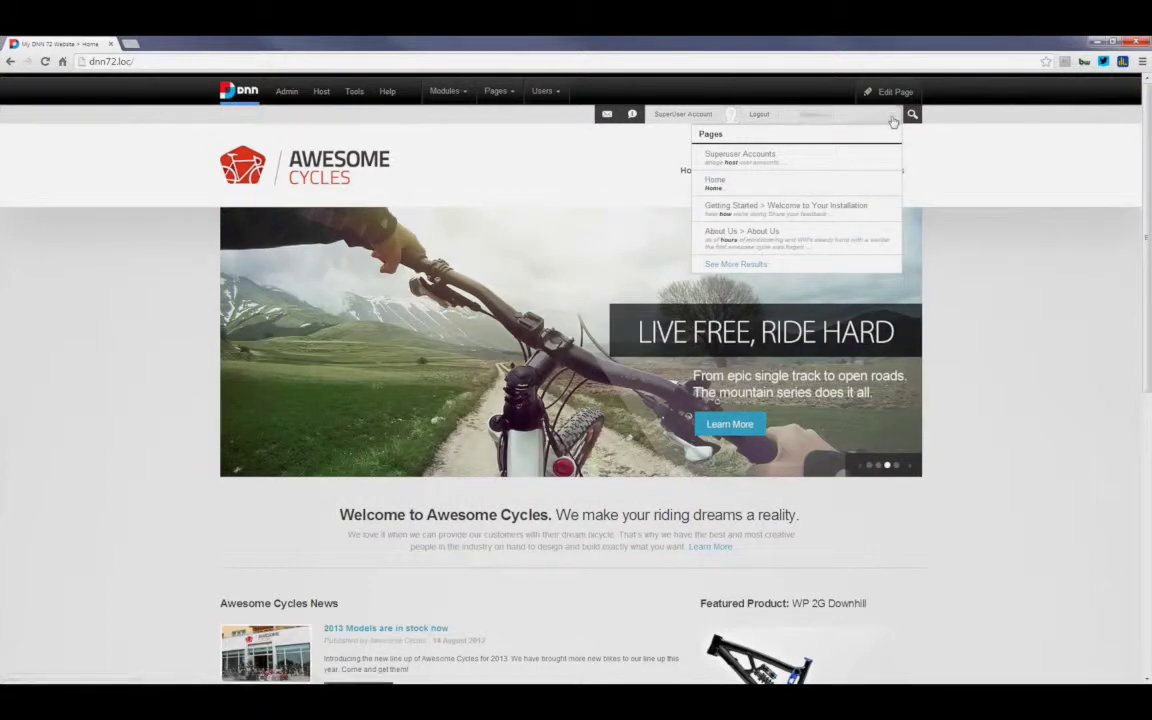
left_click(893, 122)
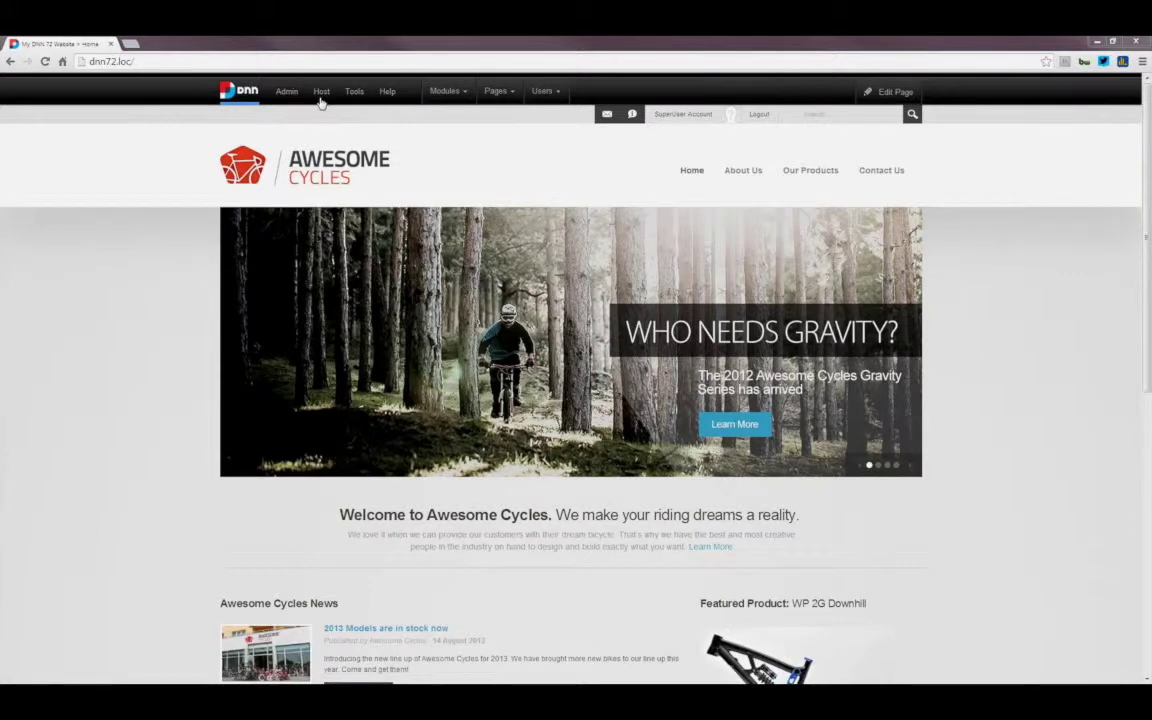
Step: Open the SQL page from the Host menu's advanced items
mouse_move(322, 97)
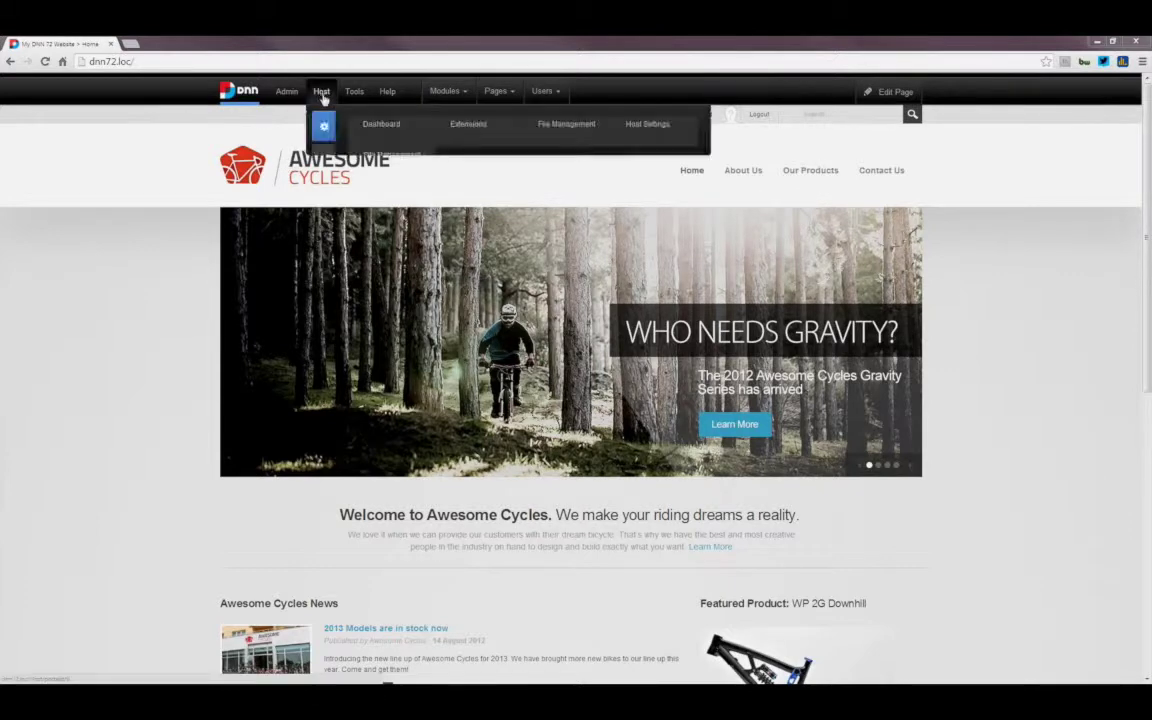
mouse_move(325, 158)
left_click(457, 158)
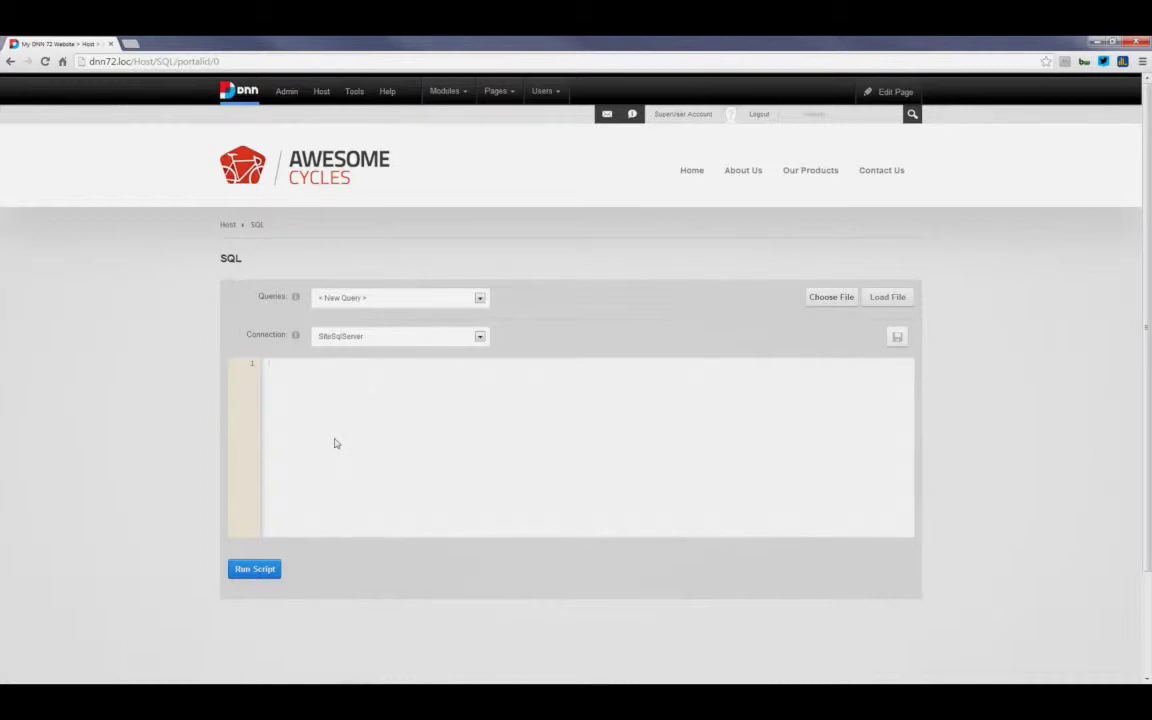
Step: Run the query SELECT * FROM Users in the SQL editor
type("ELECT * FROM Users")
left_click(271, 572)
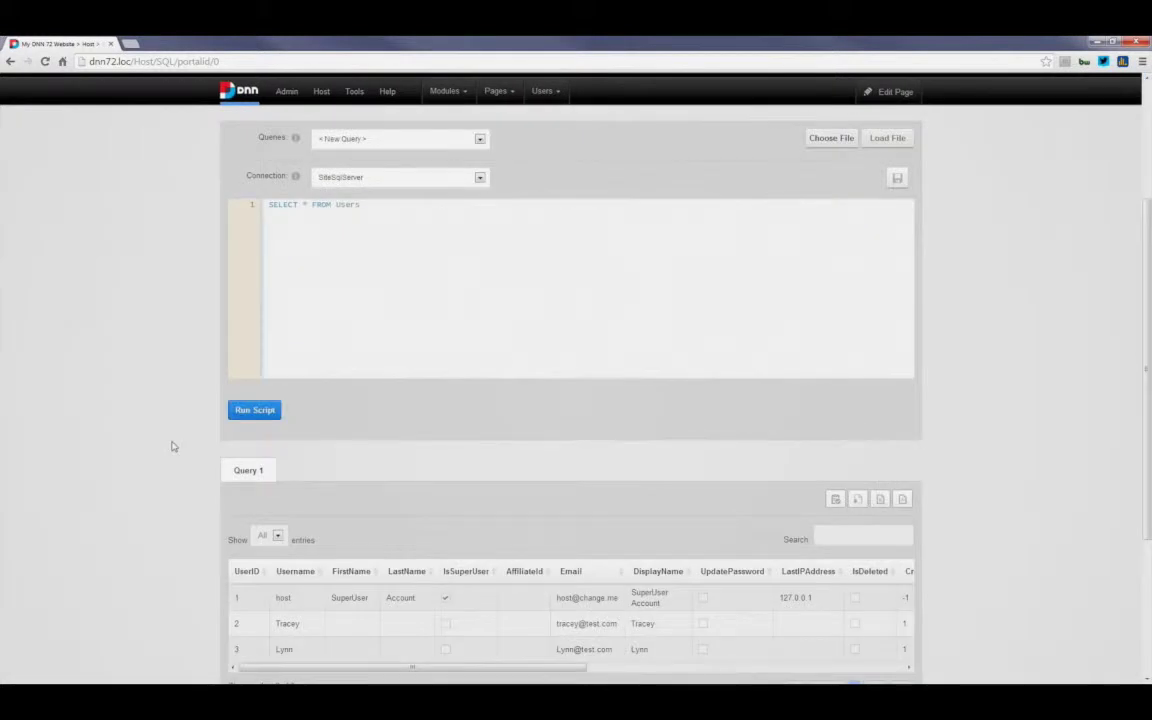
Step: Scroll the Users results grid horizontally and focus its search filter
scroll(200, 448, "down", 2)
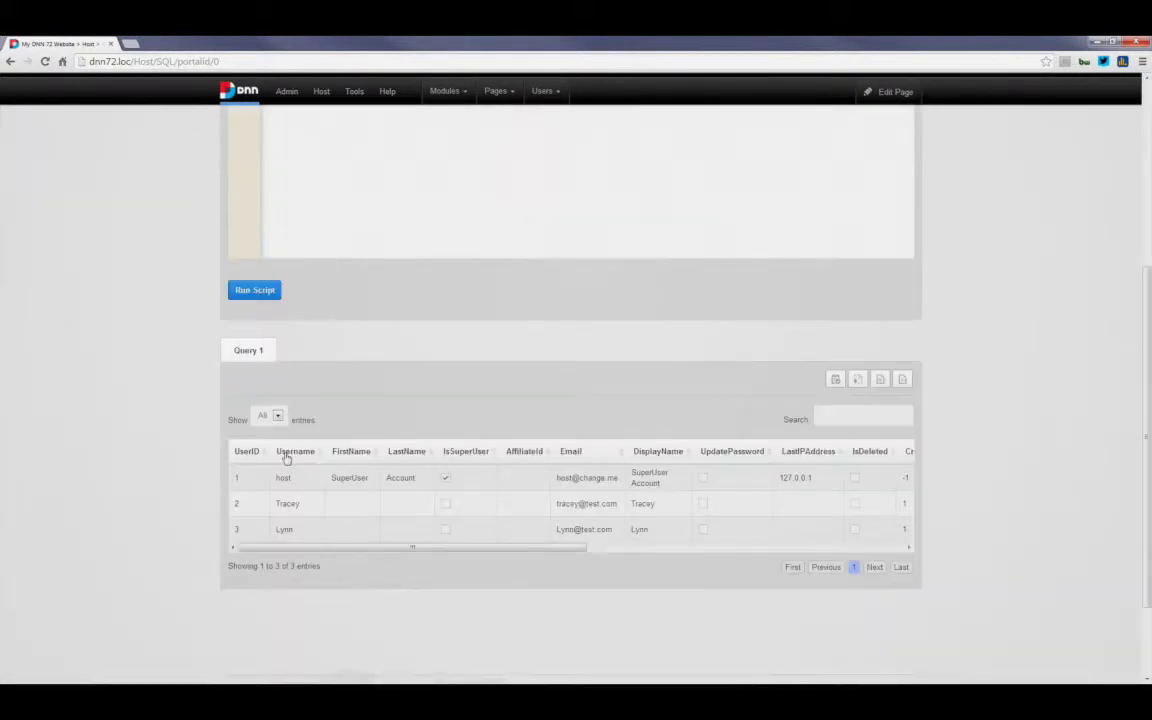
left_click_drag(315, 551, 754, 549)
left_click(330, 549)
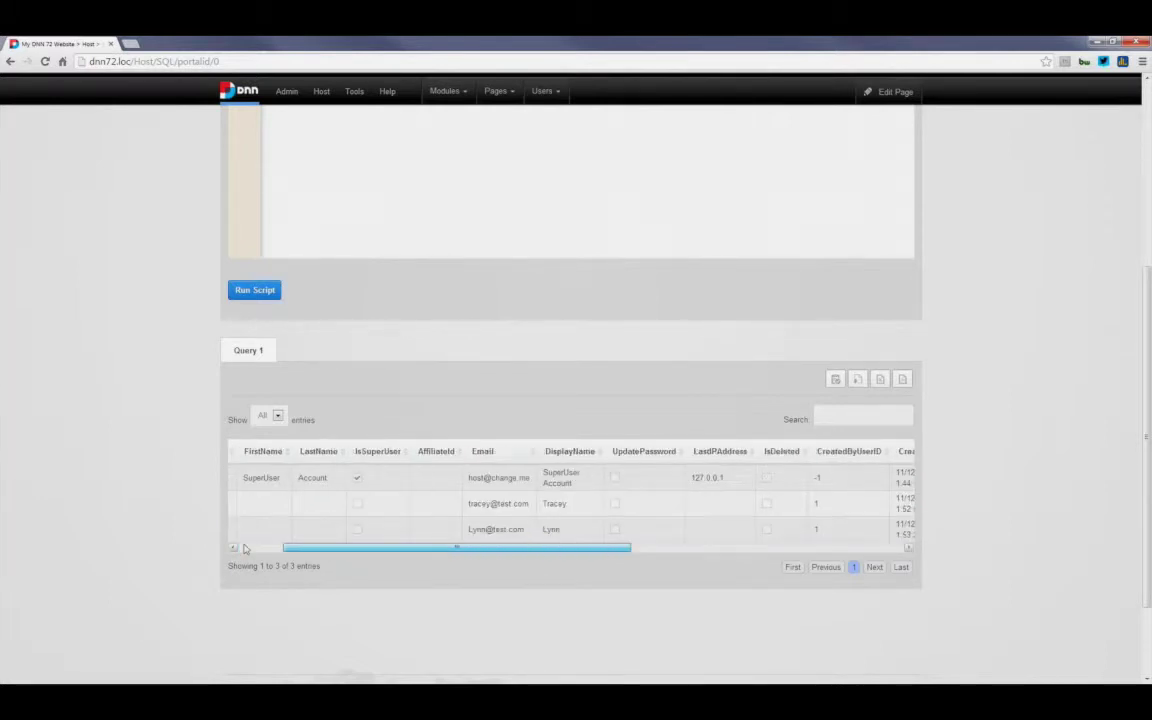
left_click(243, 548)
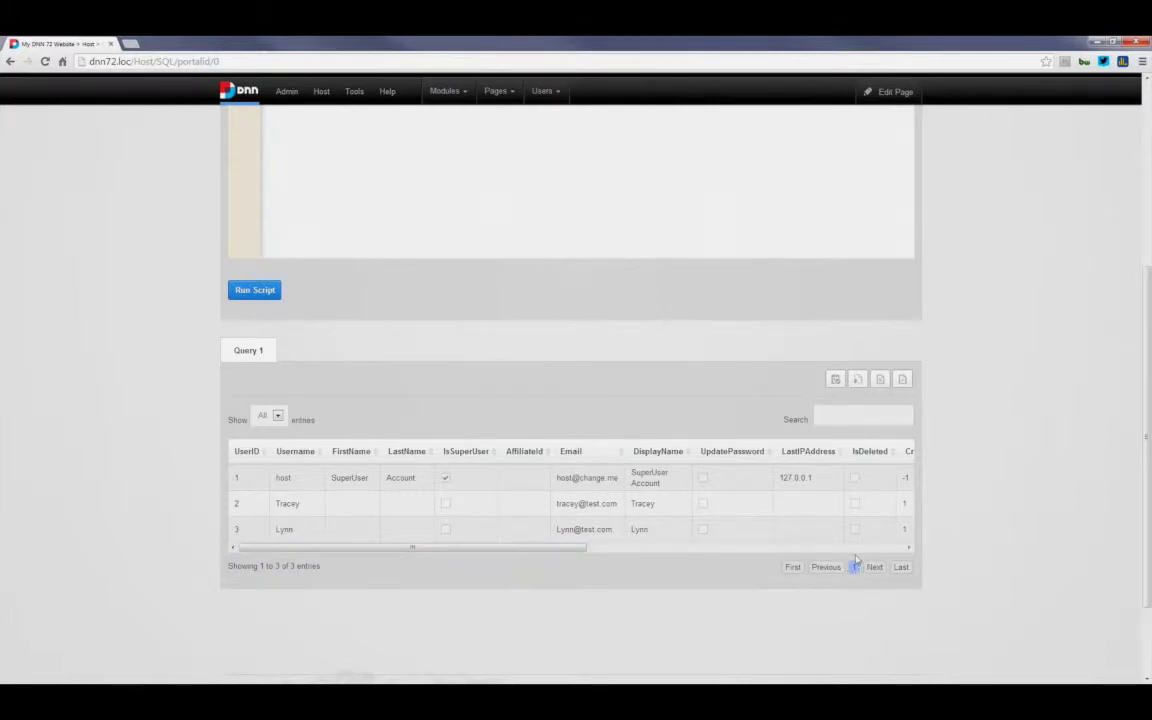
left_click(833, 421)
Step: Open the Choose File picker for loading a SQL file and cancel it
scroll(733, 398, "up", 1)
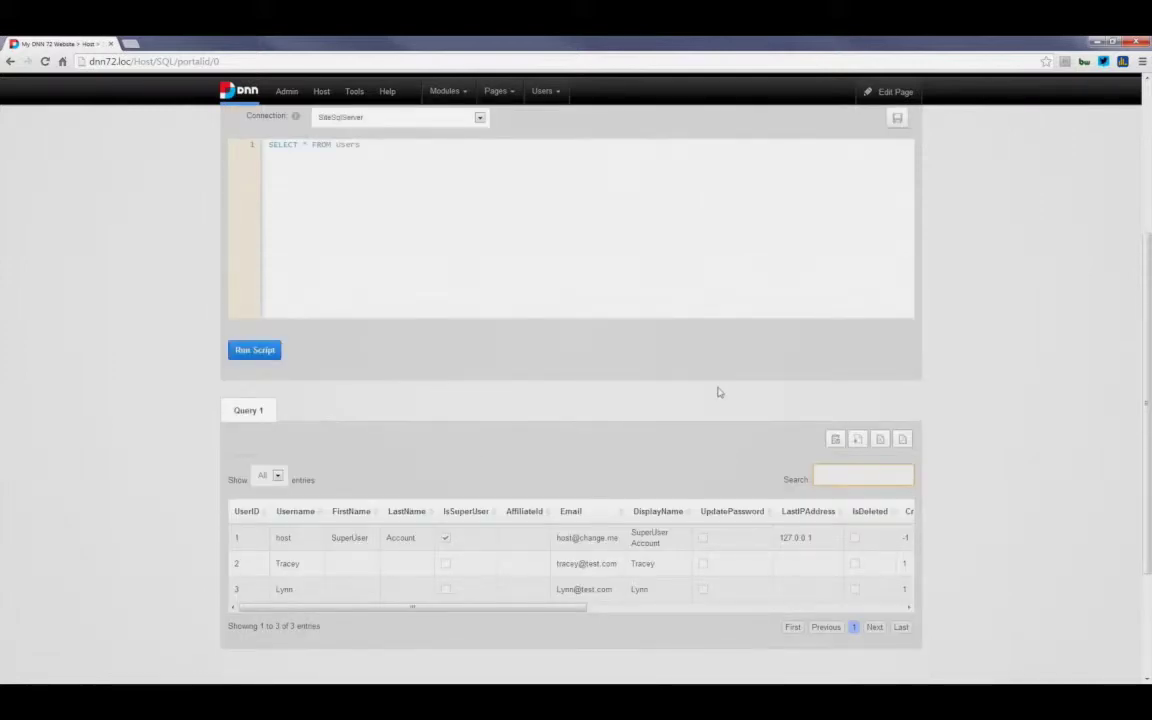
scroll(717, 392, "up", 2)
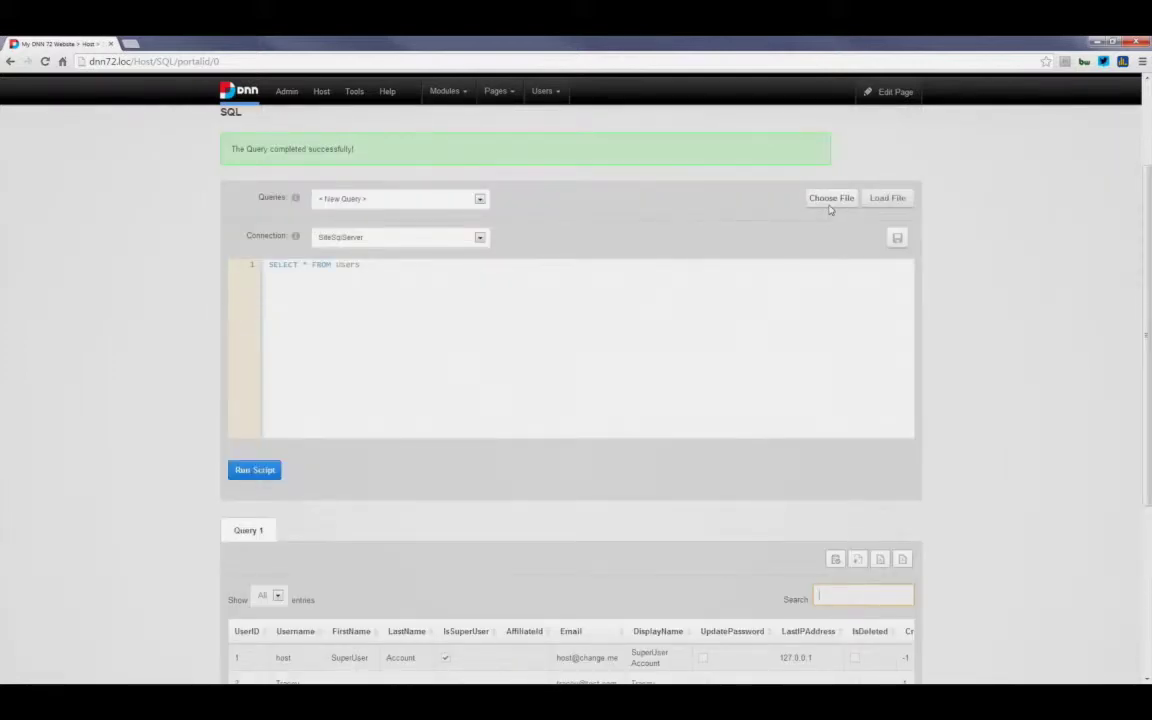
left_click(829, 204)
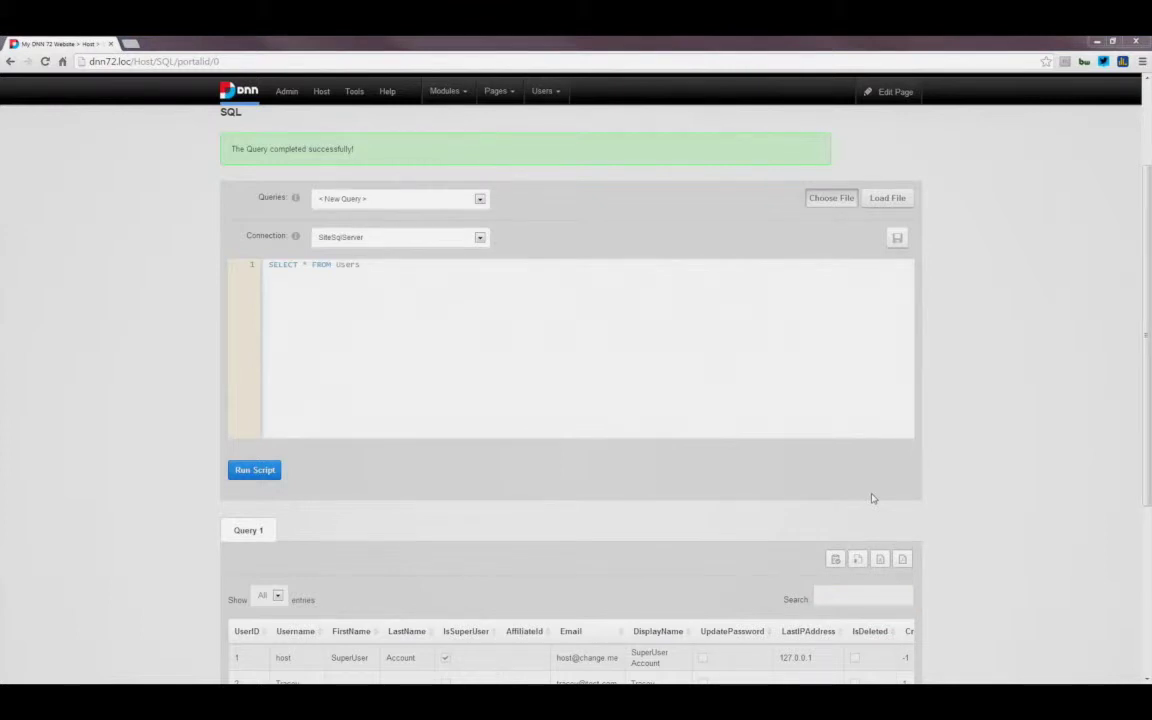
key("Escape")
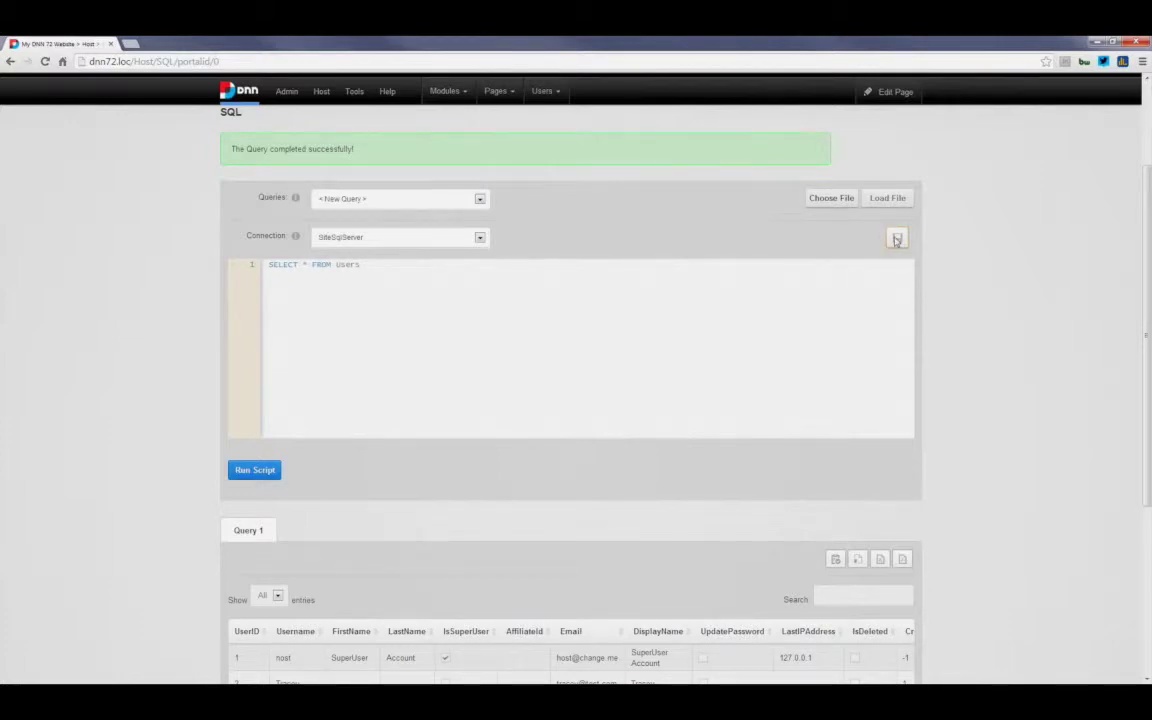
Step: Save the query as Clints-Base-Query, then pick < New Query > from the Queries list
left_click(897, 240)
type("Clints-Base-Query")
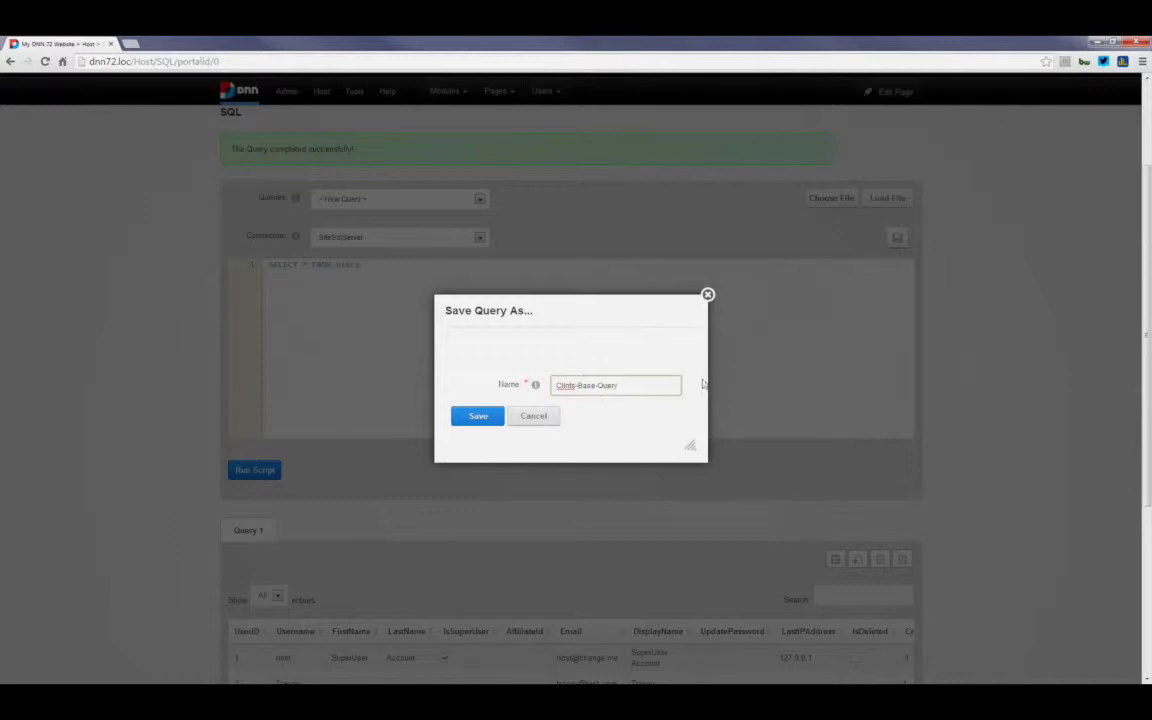
left_click(478, 416)
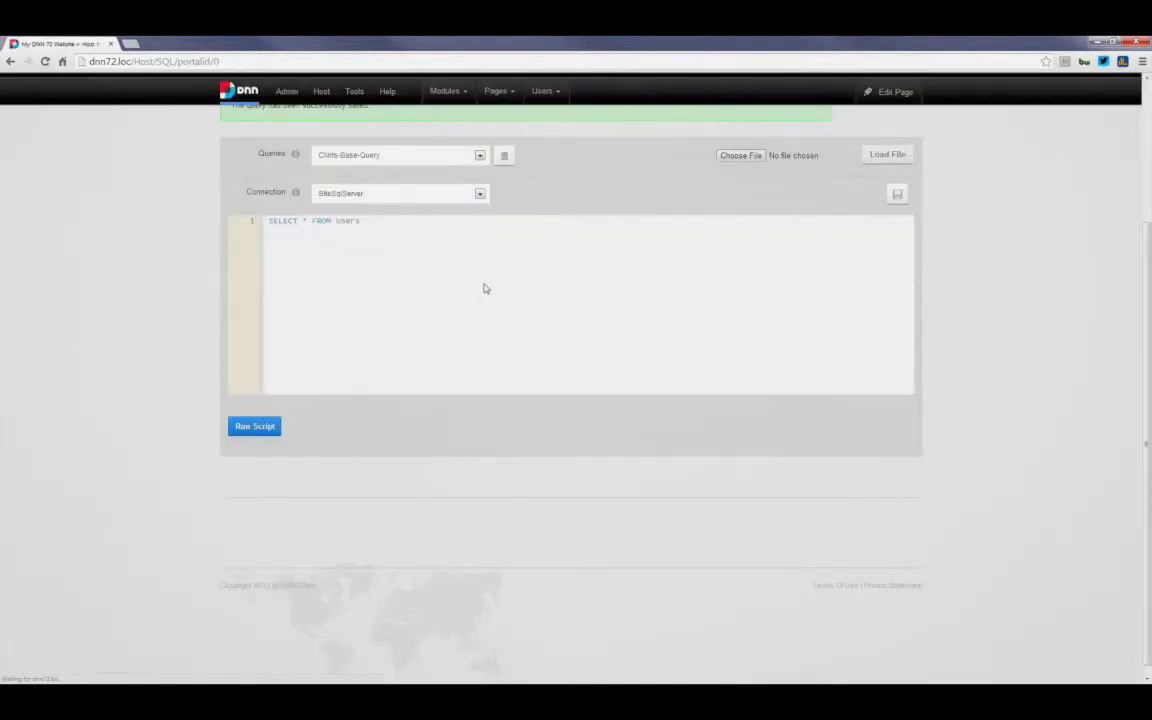
left_click(476, 267)
left_click(456, 284)
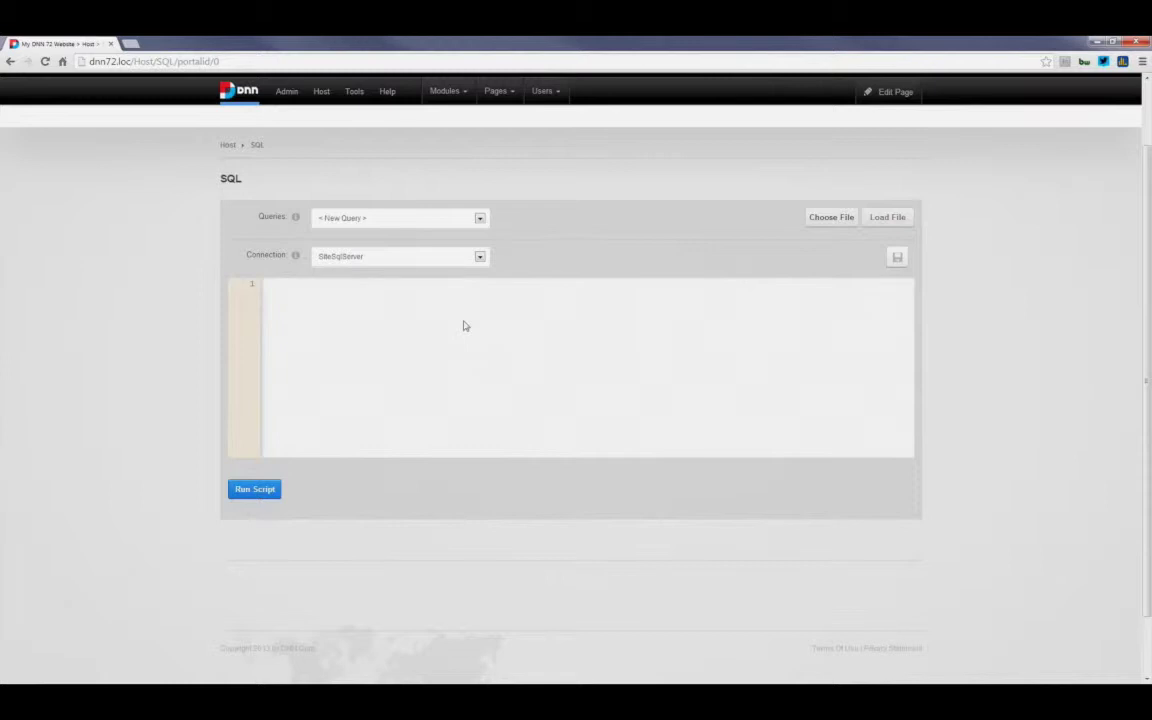
Step: In a new blank query, write SELECT * FROM Users and SELECT * FROM Skins on separate lines, then run both
left_click(480, 218)
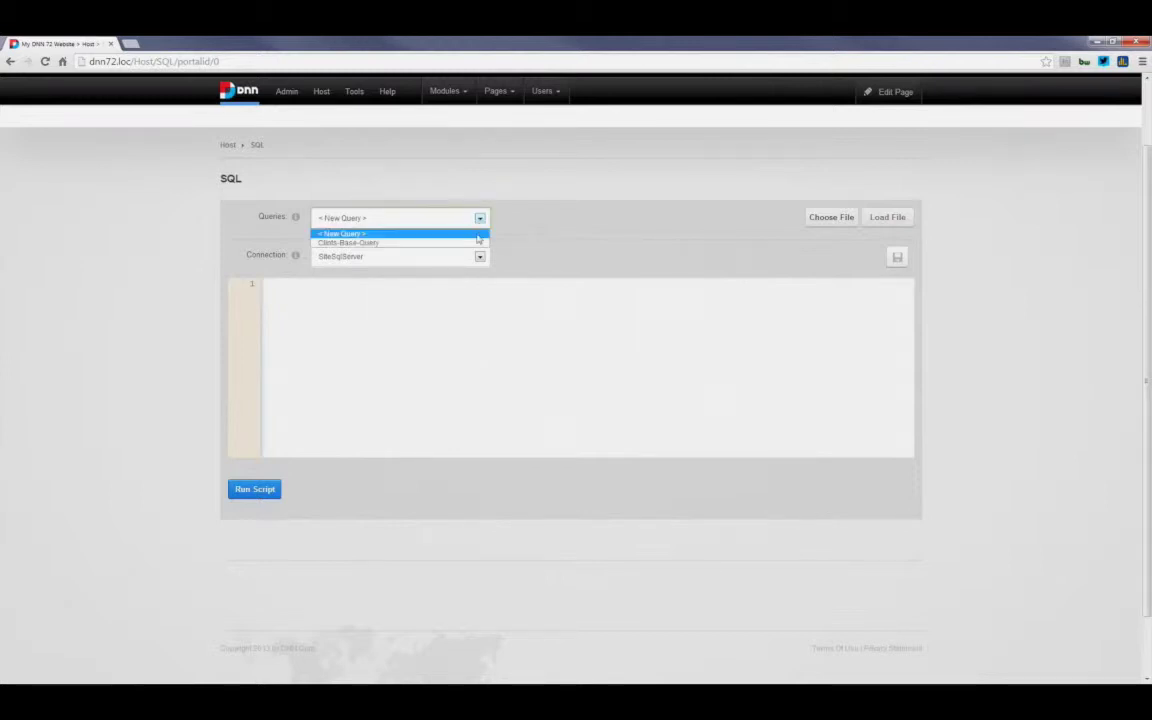
left_click(470, 233)
left_click(428, 326)
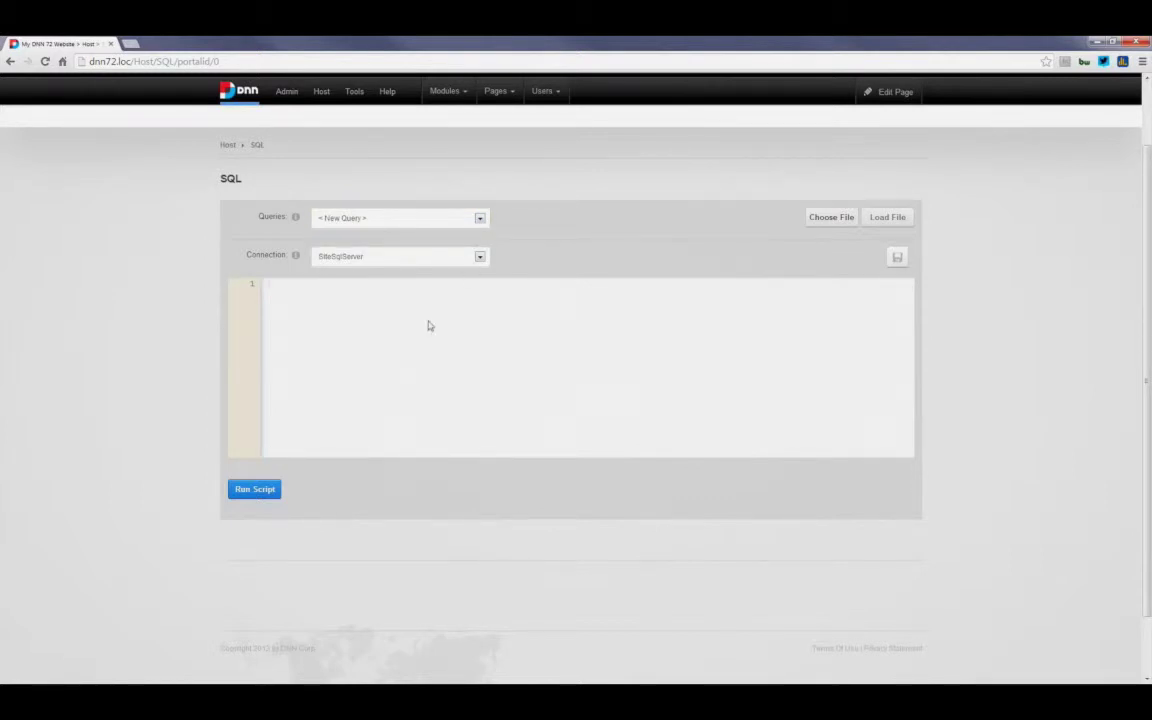
type("SELECT * FROM Users")
key("Return")
type("SELECT * FROM Skins")
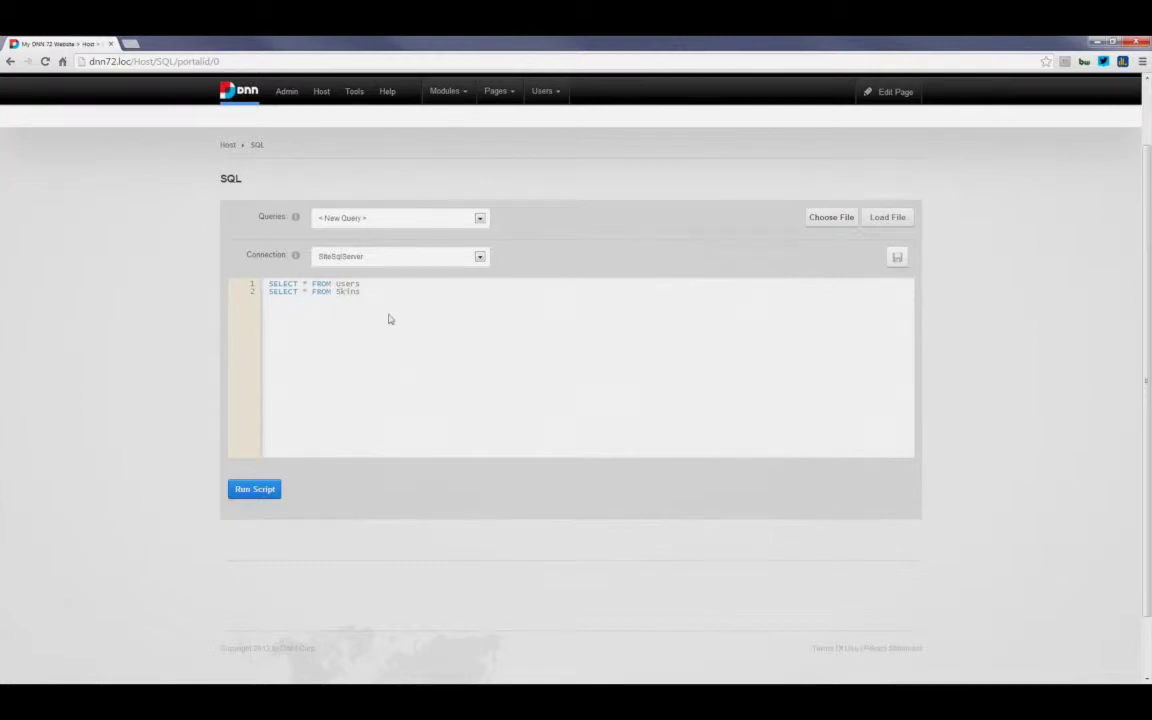
left_click(265, 491)
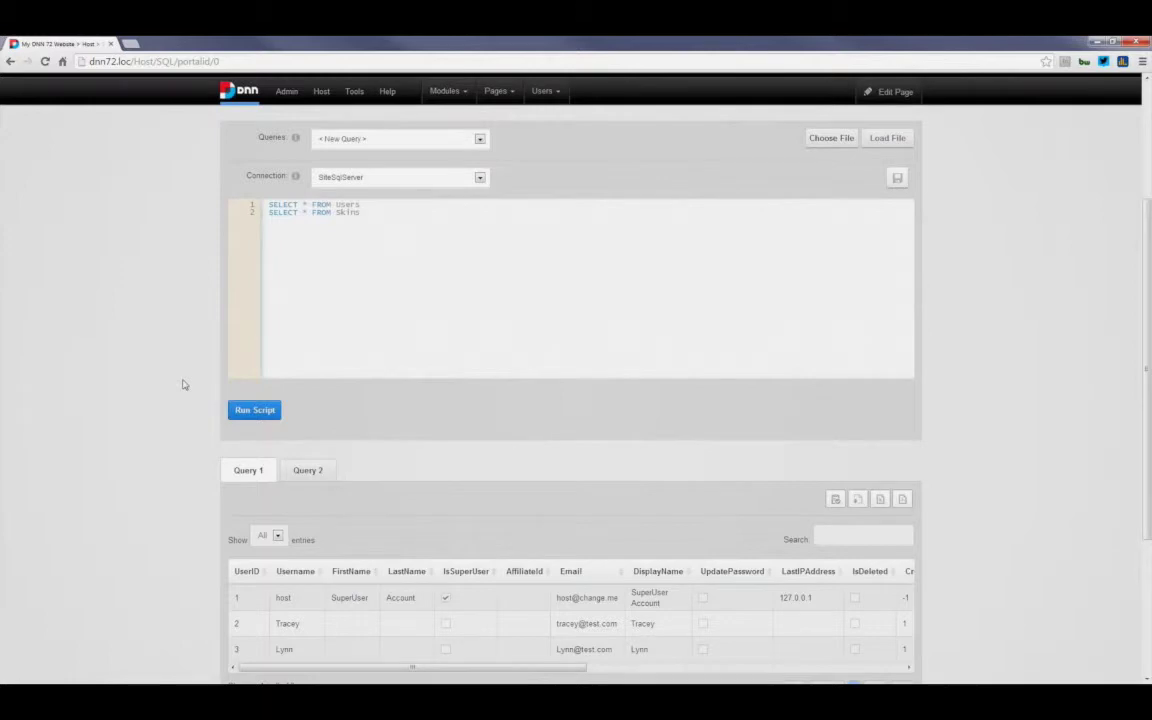
Step: View the two Skins rows on the Query 2 tab, then return to the Users grid on Query 1
scroll(183, 384, "down", 1)
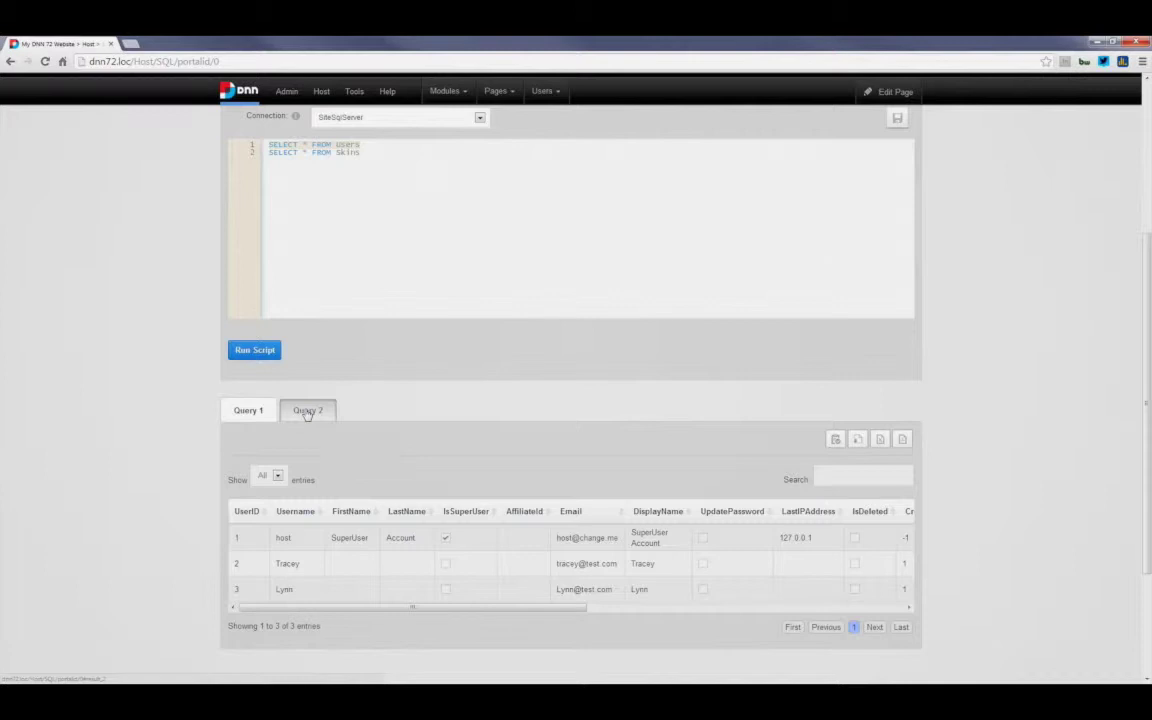
left_click(307, 411)
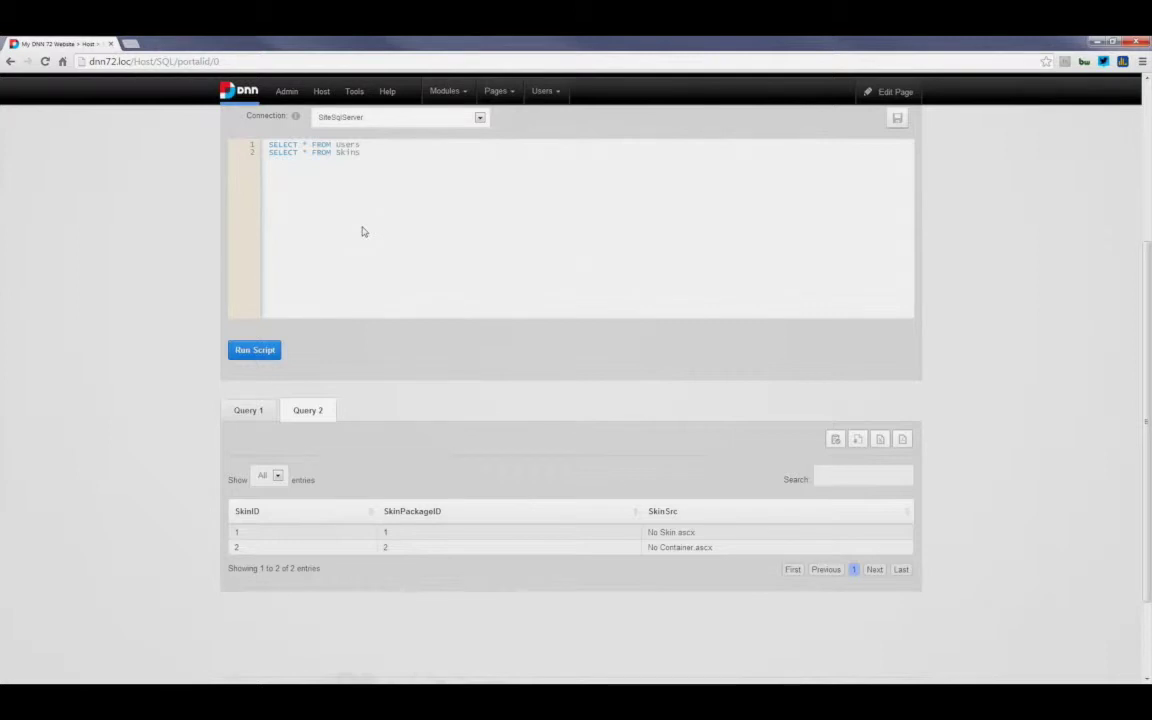
scroll(363, 232, "up", 1)
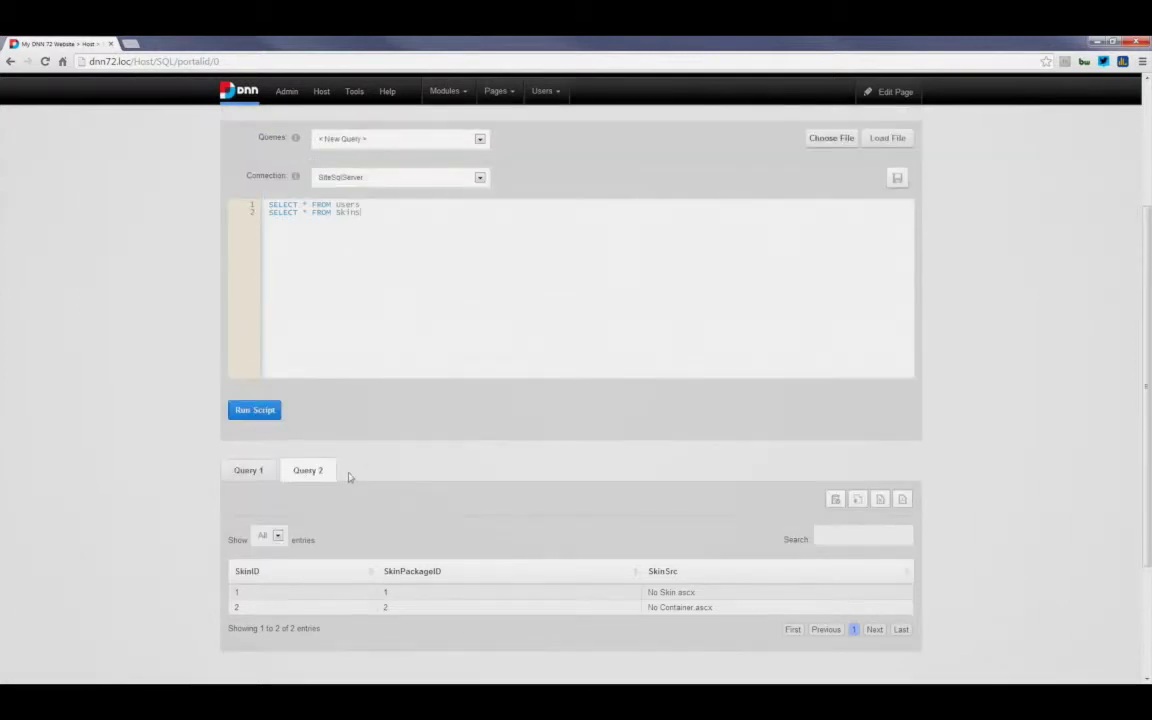
left_click(259, 476)
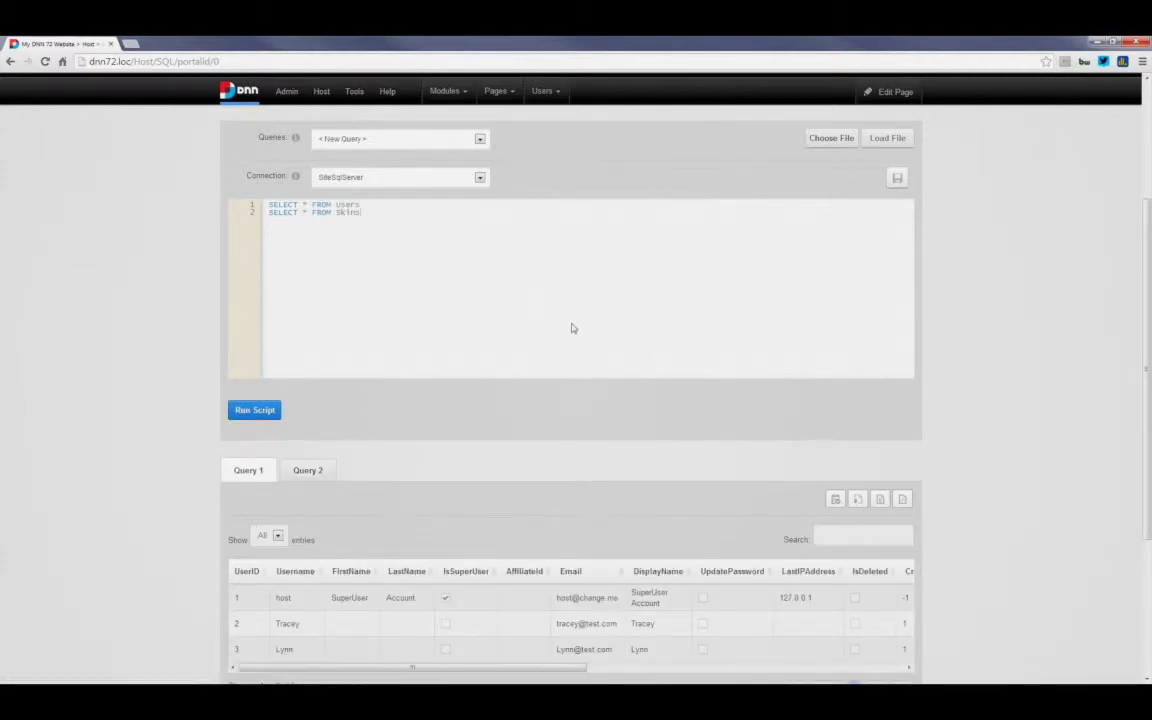
scroll(480, 243, "up", 1)
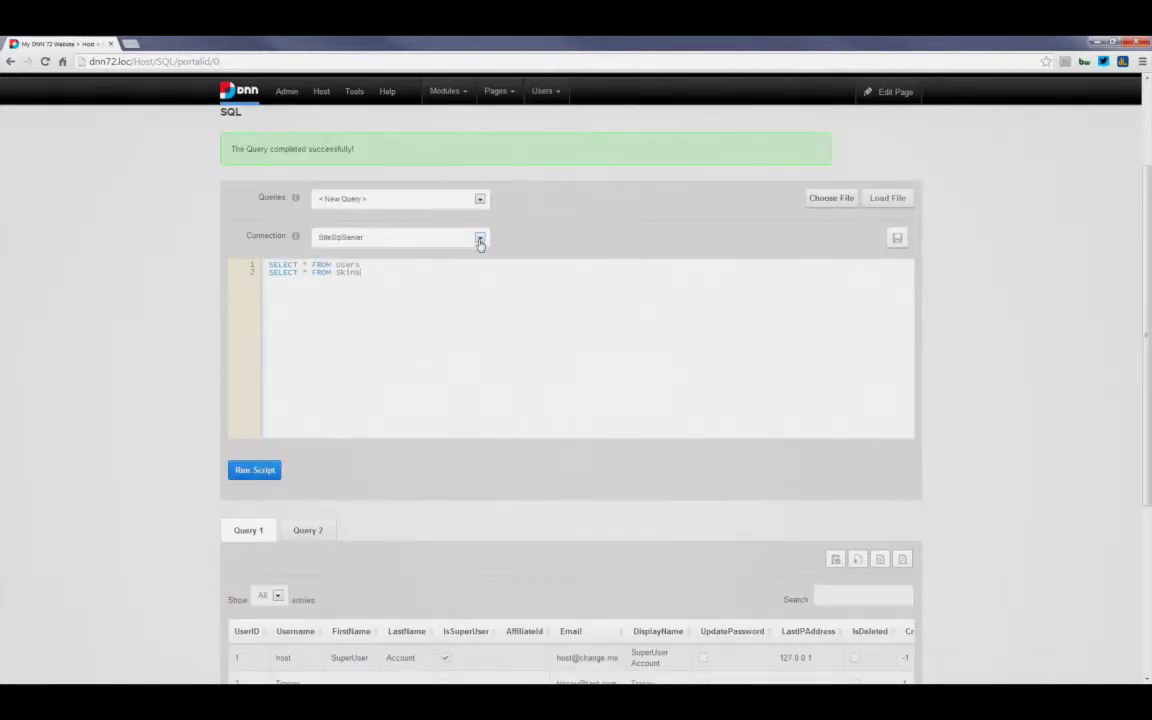
left_click(480, 240)
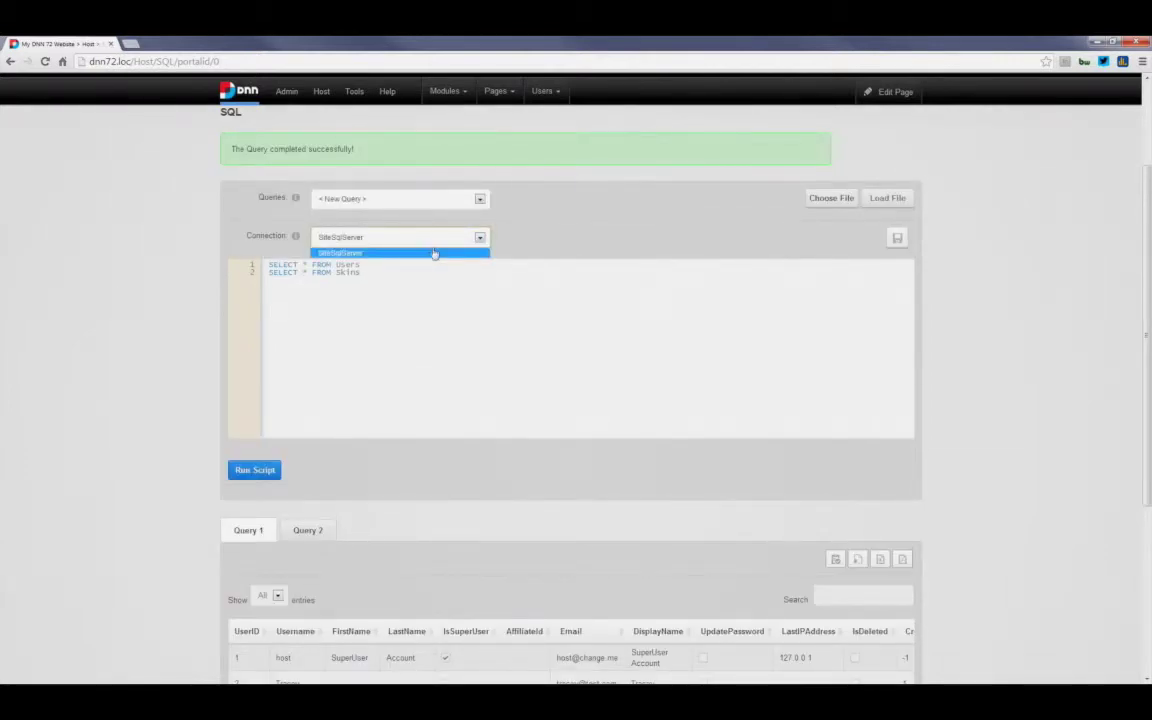
left_click(440, 252)
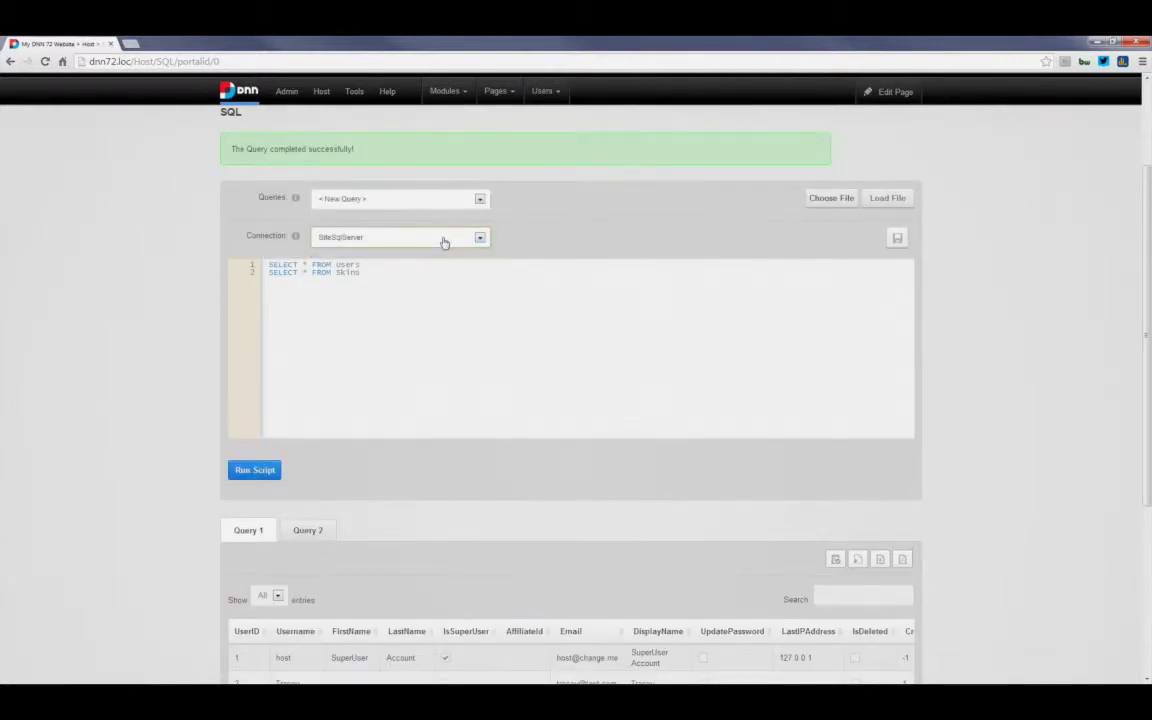
left_click(444, 243)
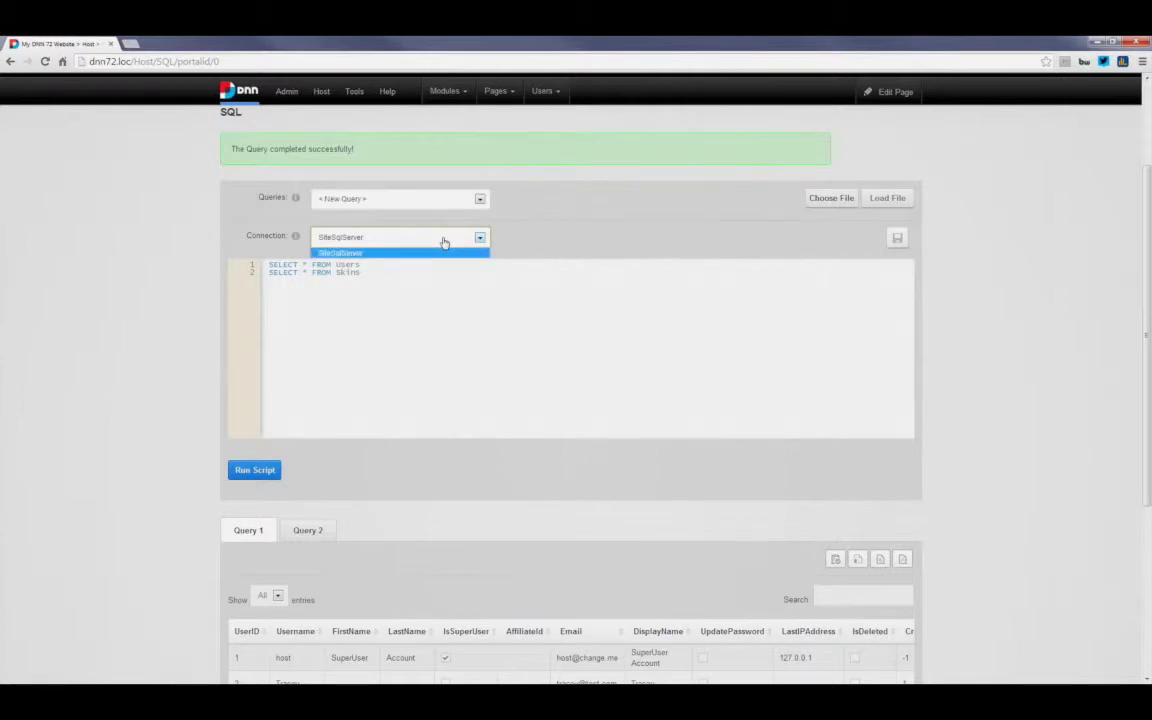
left_click(426, 290)
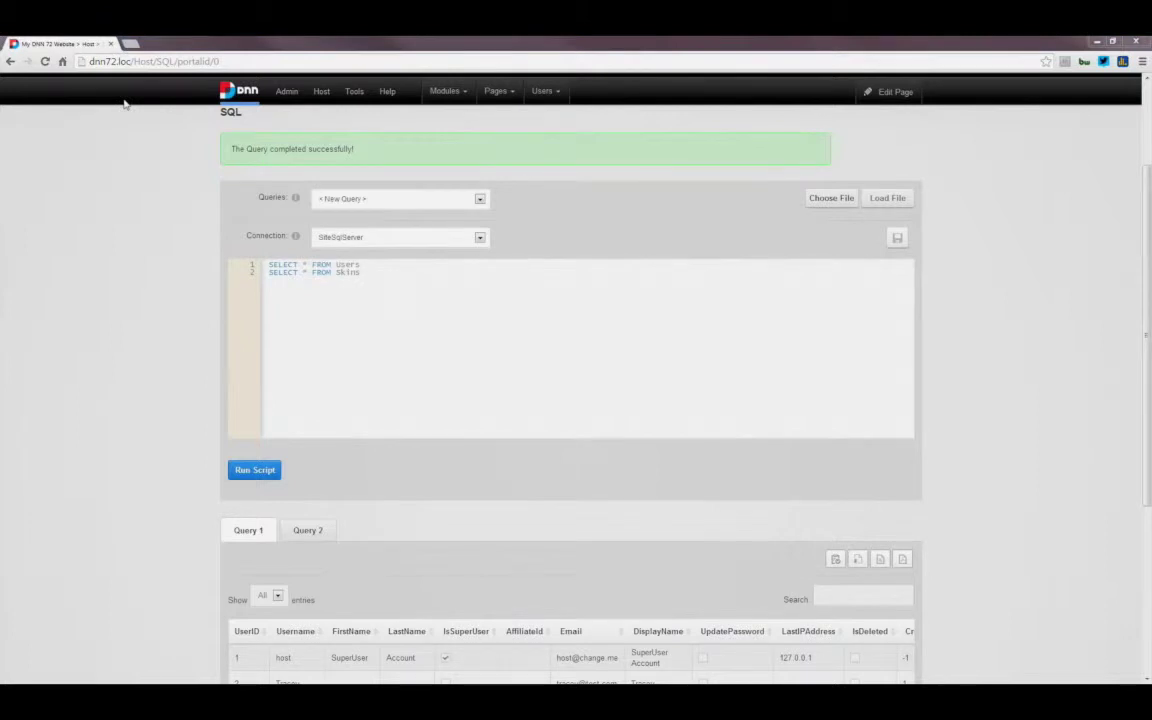
left_click(378, 324)
left_click(142, 305)
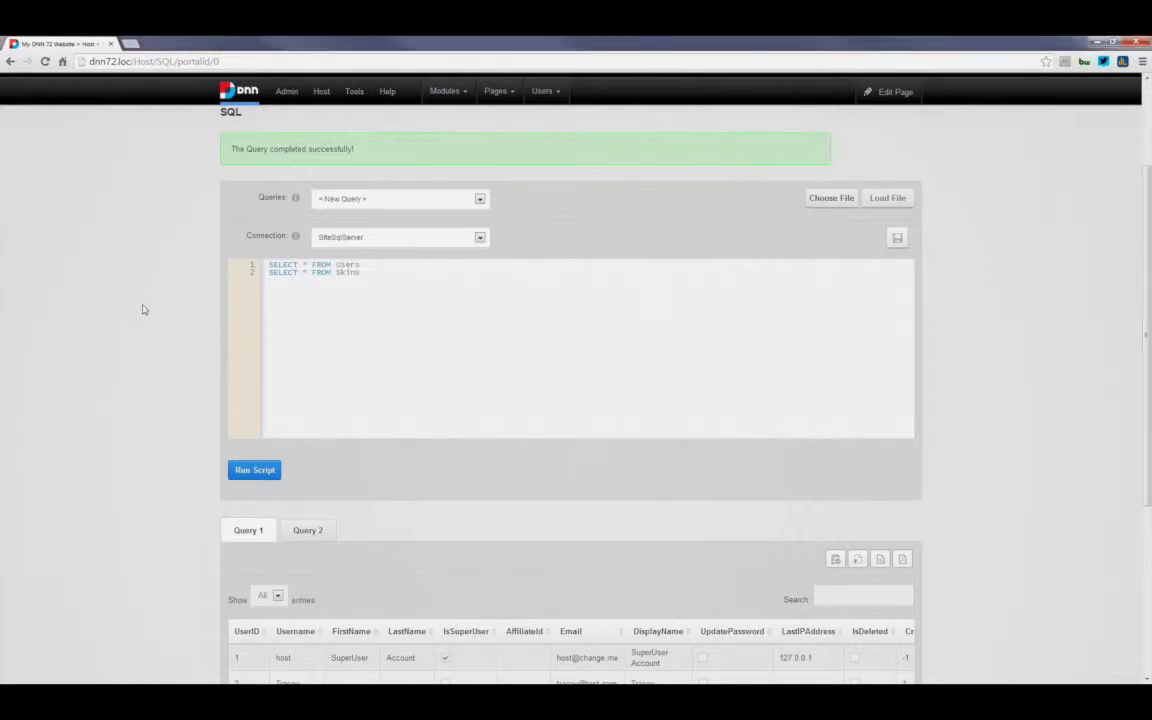
Step: Go from the SQL page to the About Us page and switch it into edit mode
scroll(143, 310, "up", 1)
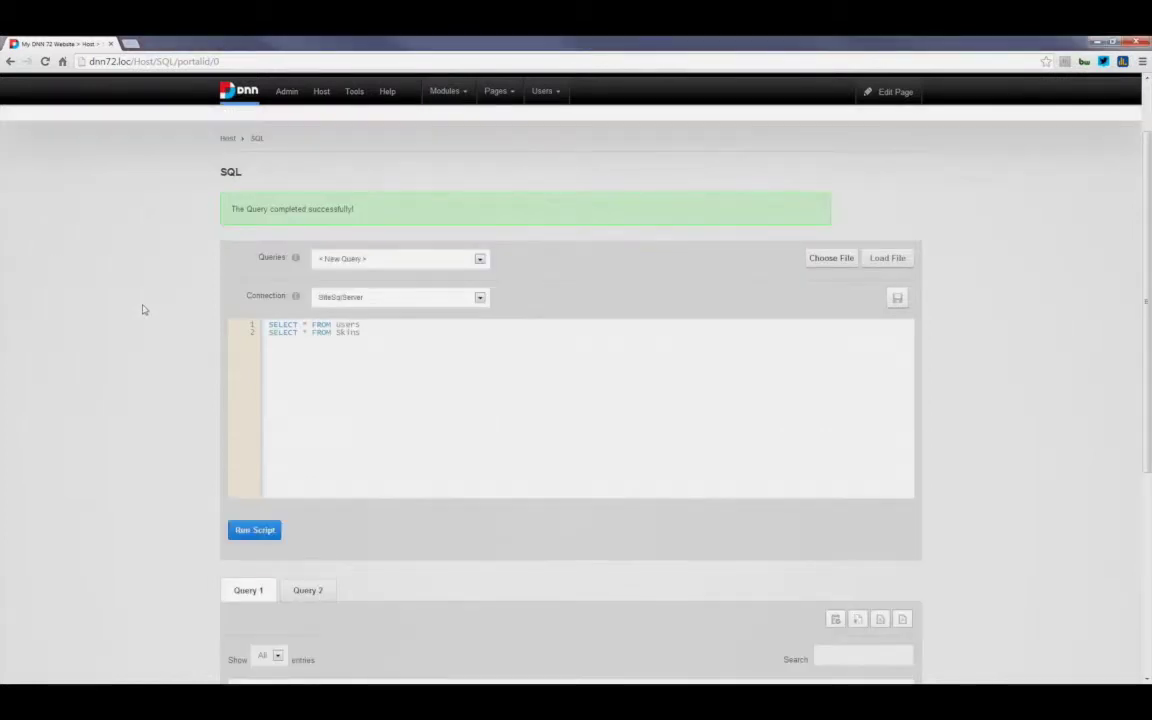
scroll(143, 310, "up", 1)
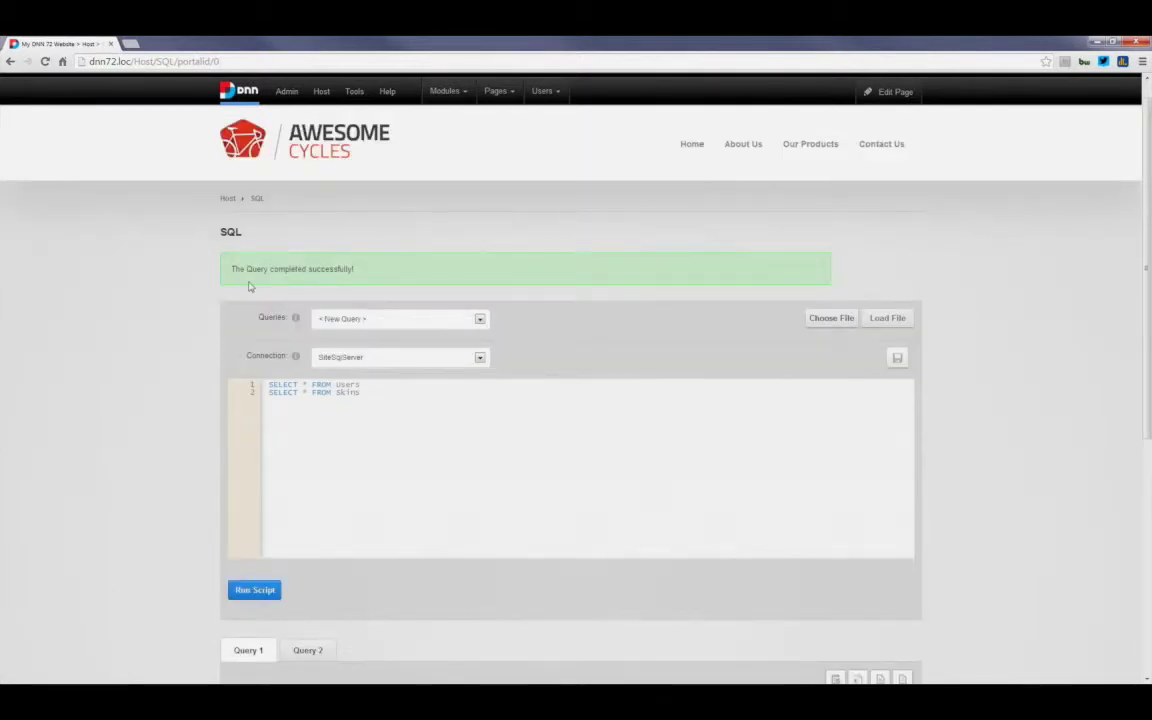
scroll(748, 173, "up", 1)
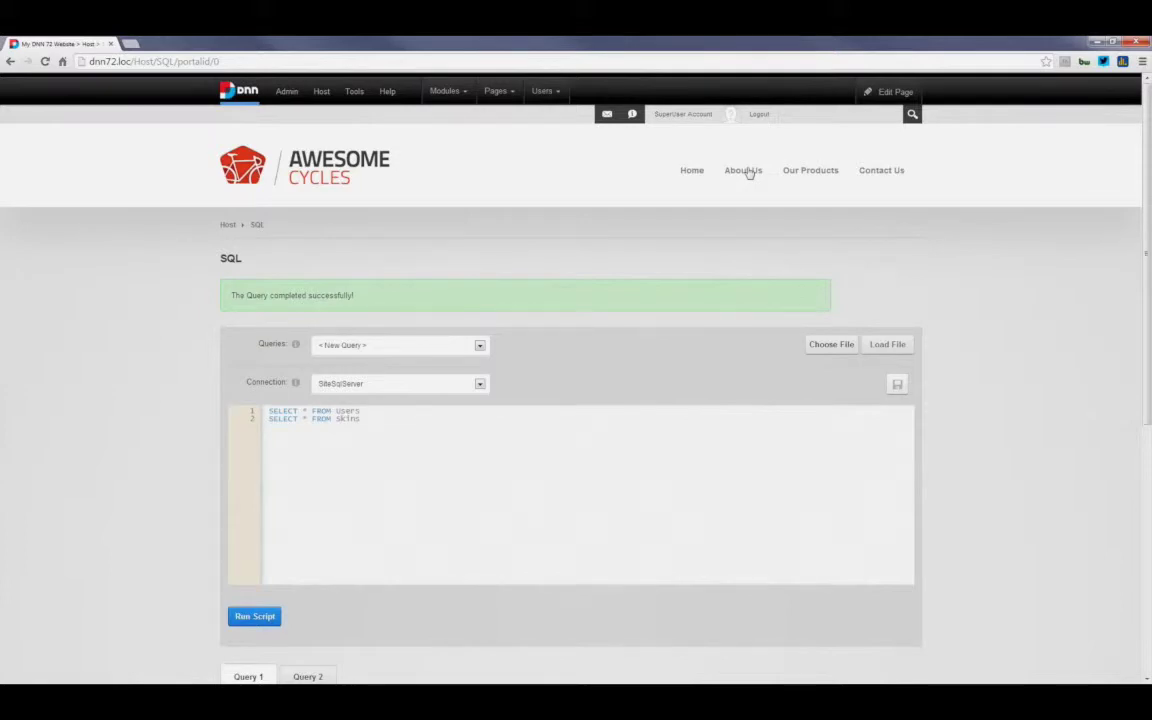
left_click(745, 171)
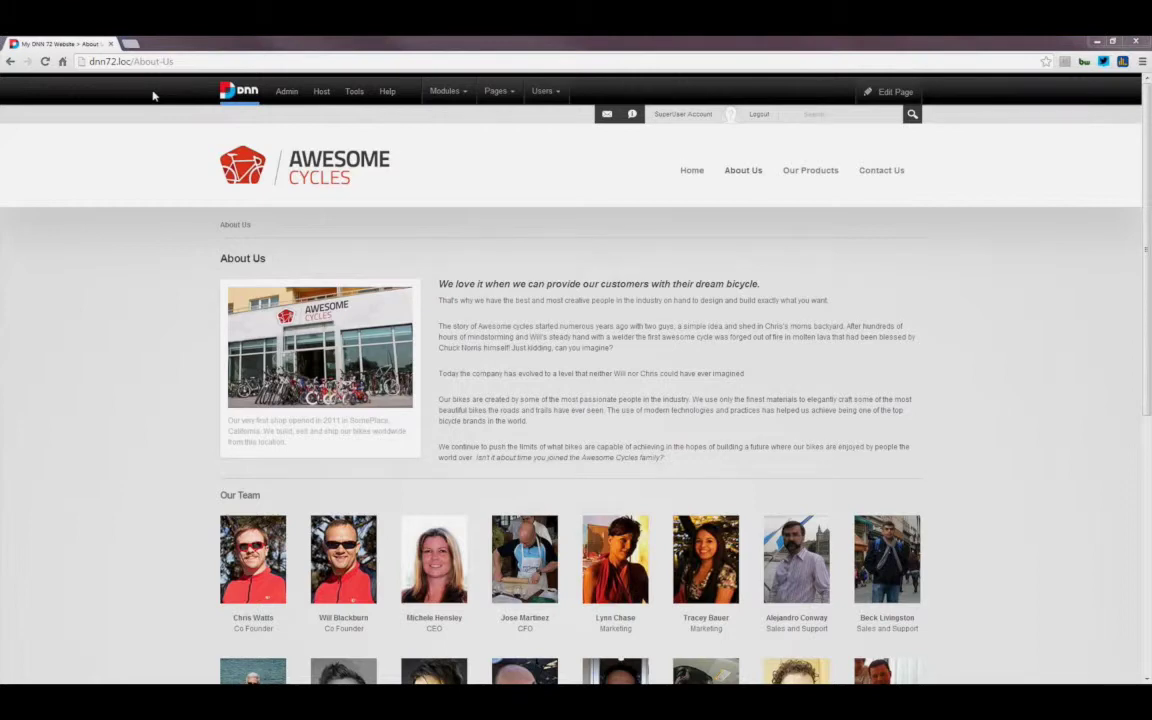
left_click(157, 312)
mouse_move(464, 98)
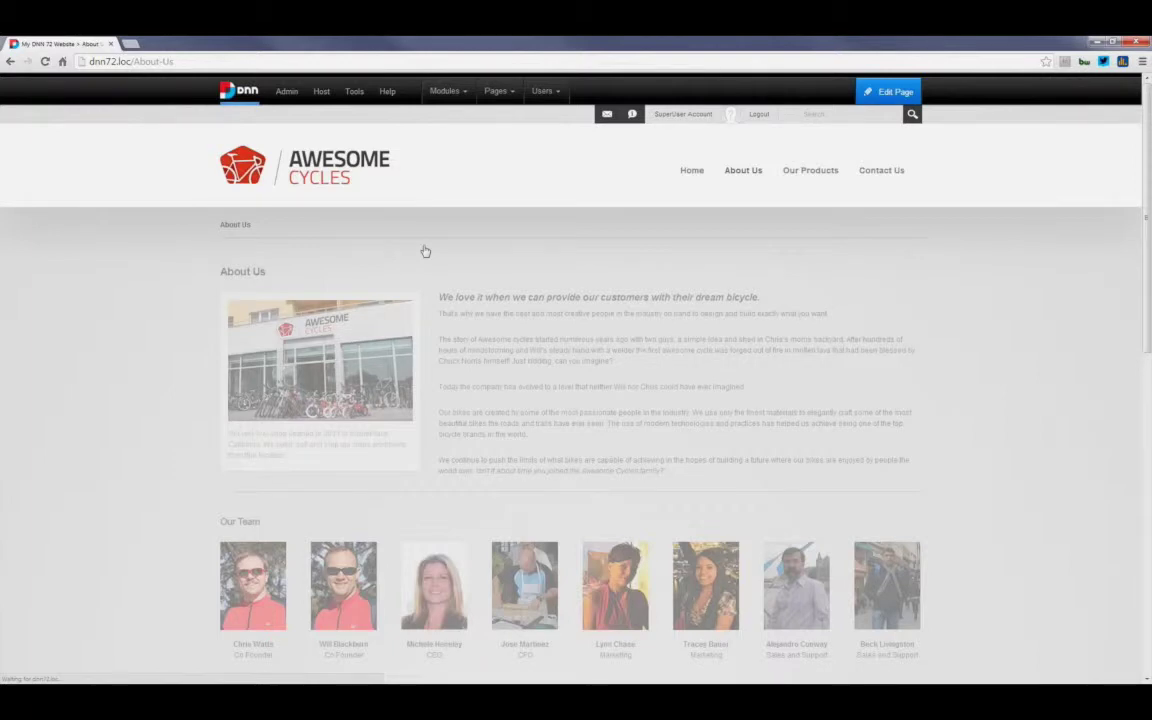
Step: Drag the Module Creator tile from the module carousel onto the About Us content pane
left_click_drag(448, 244, 688, 241)
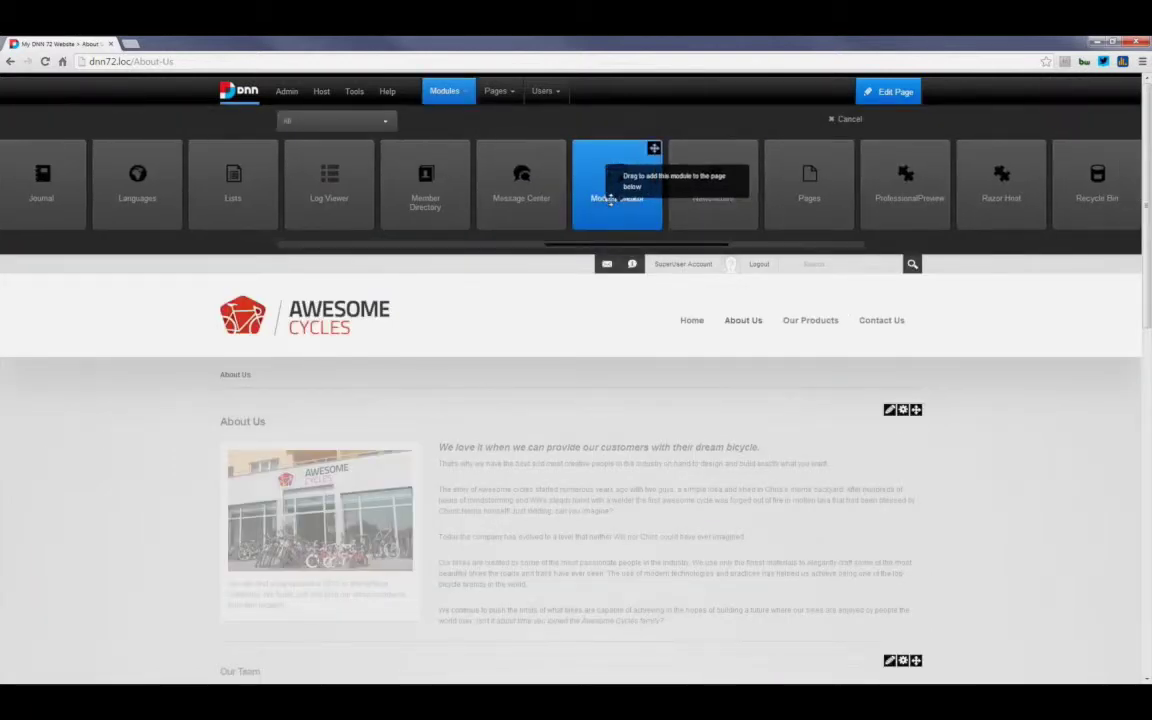
left_click_drag(610, 198, 574, 420)
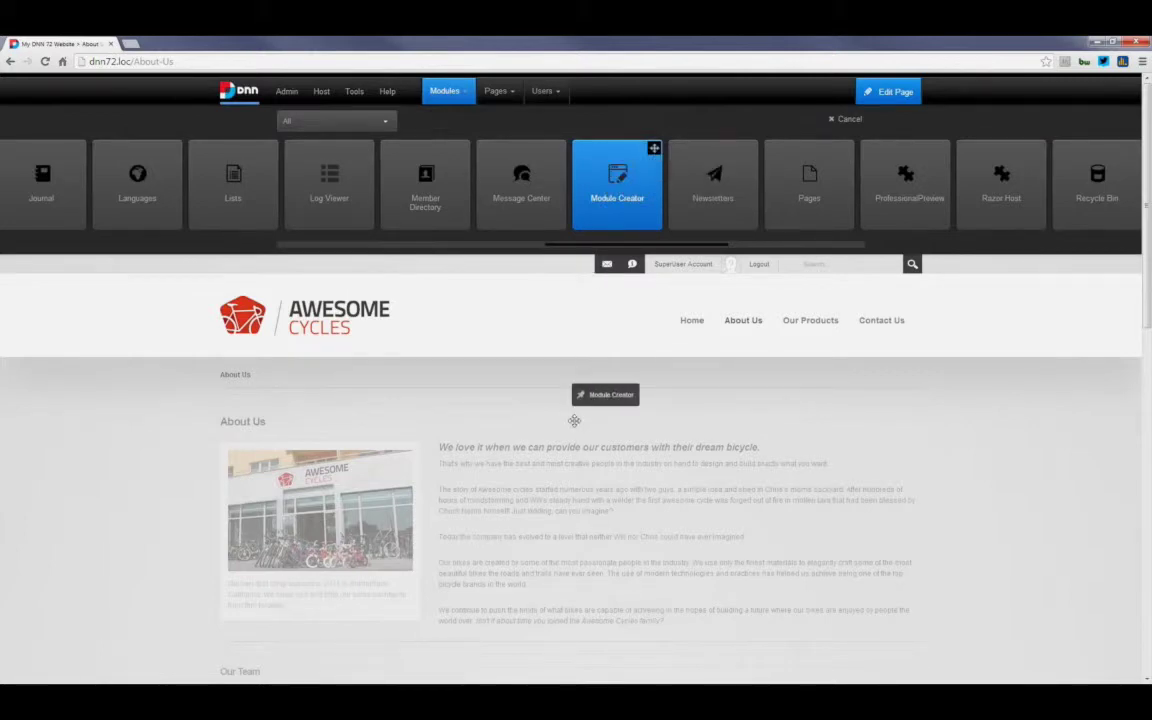
left_click_drag(574, 420, 576, 418)
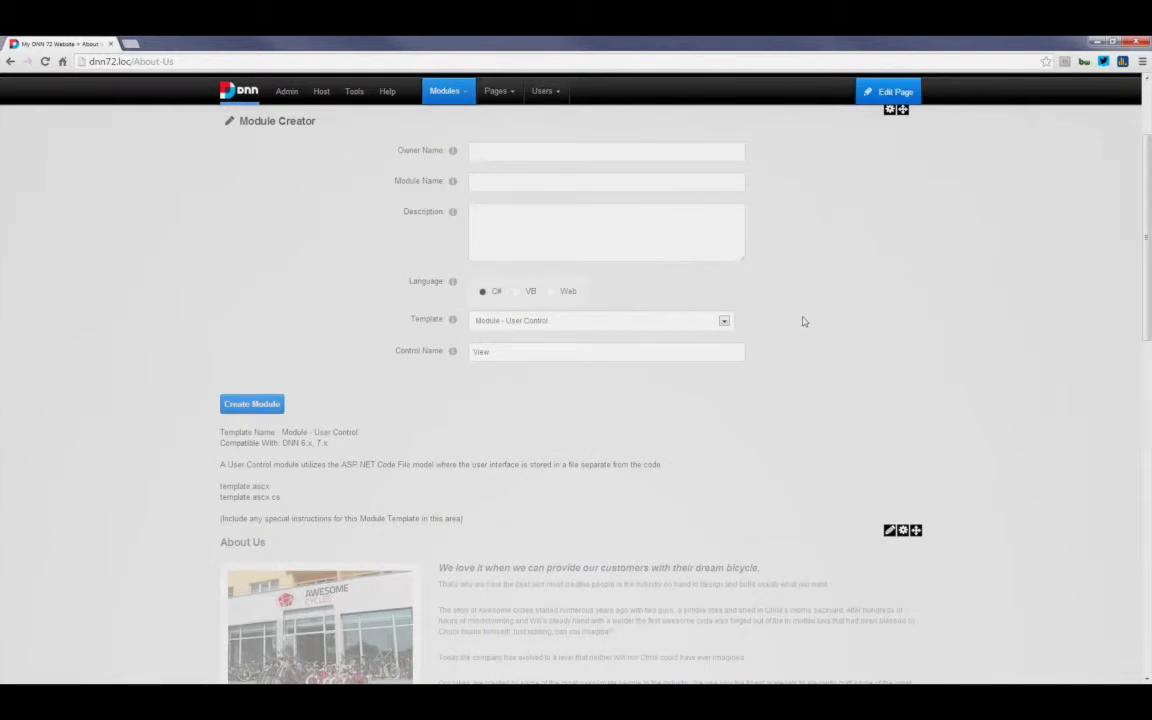
Step: In Module Creator, enter owner name CBP2, module name Test2-Module and the description 'description'
scroll(805, 322, "up", 1)
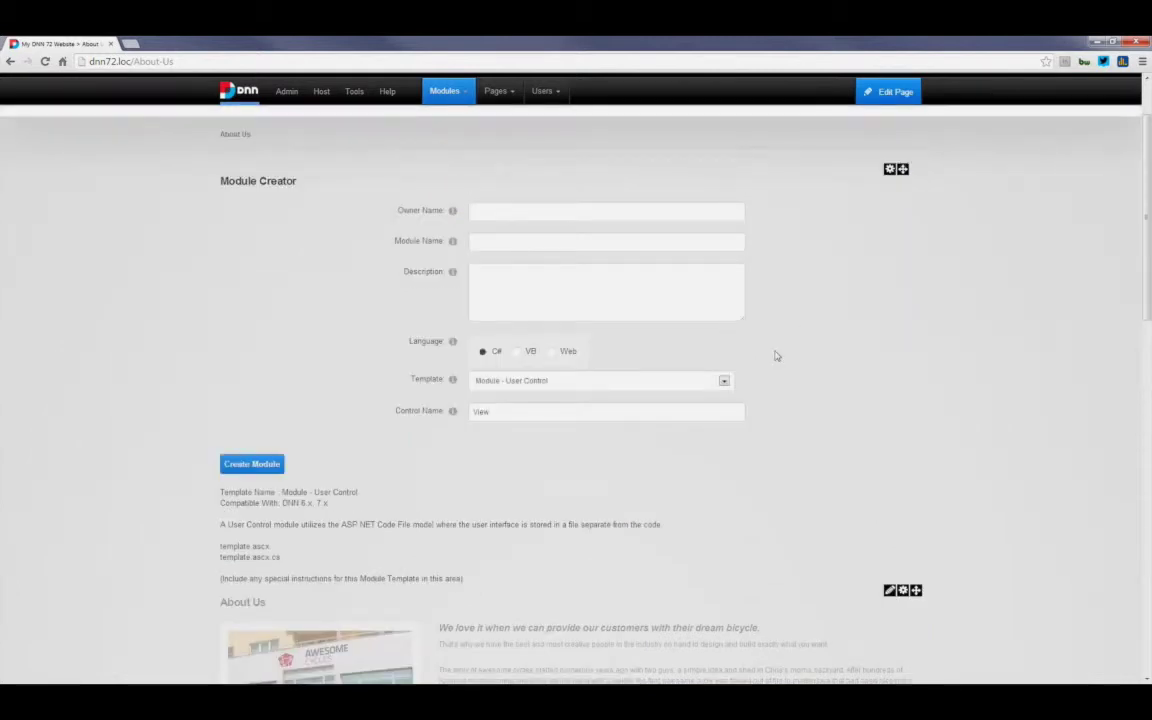
scroll(773, 355, "up", 1)
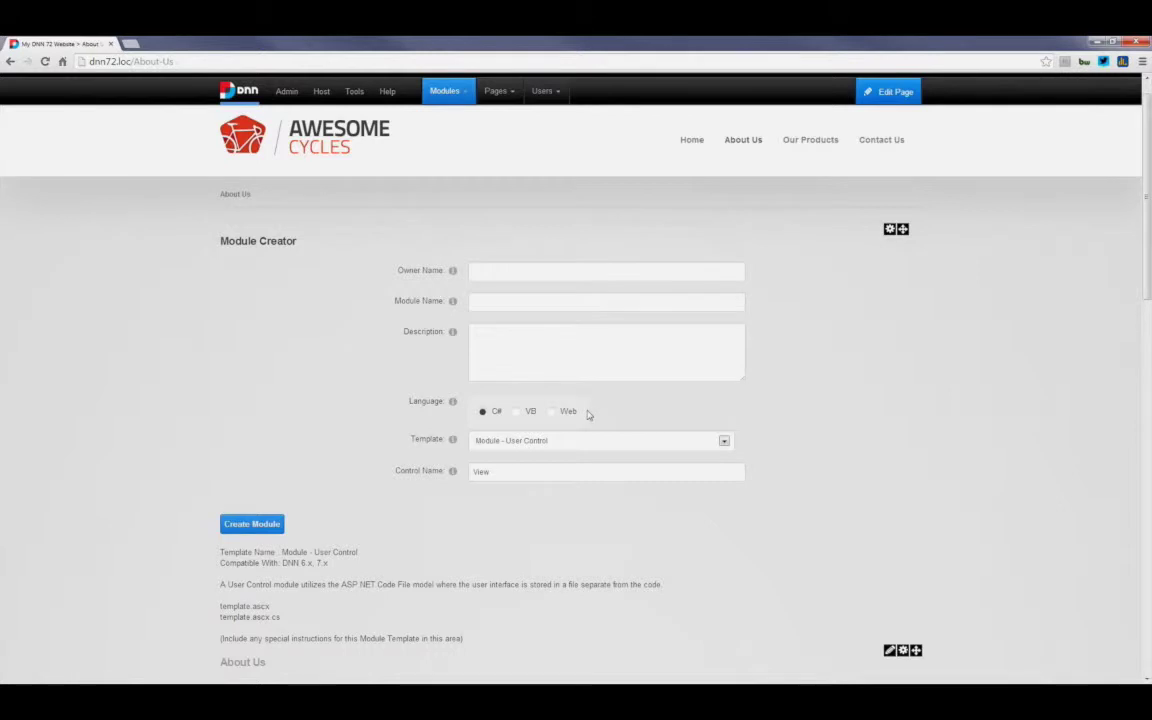
scroll(585, 405, "down", 1)
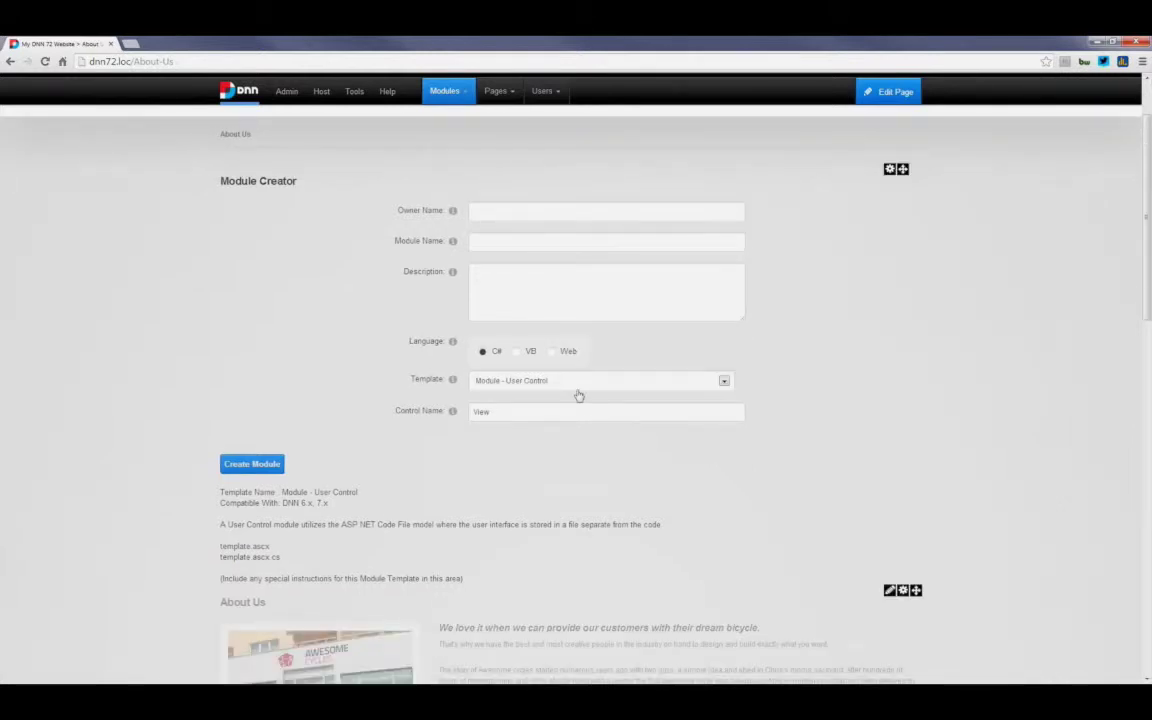
left_click(495, 212)
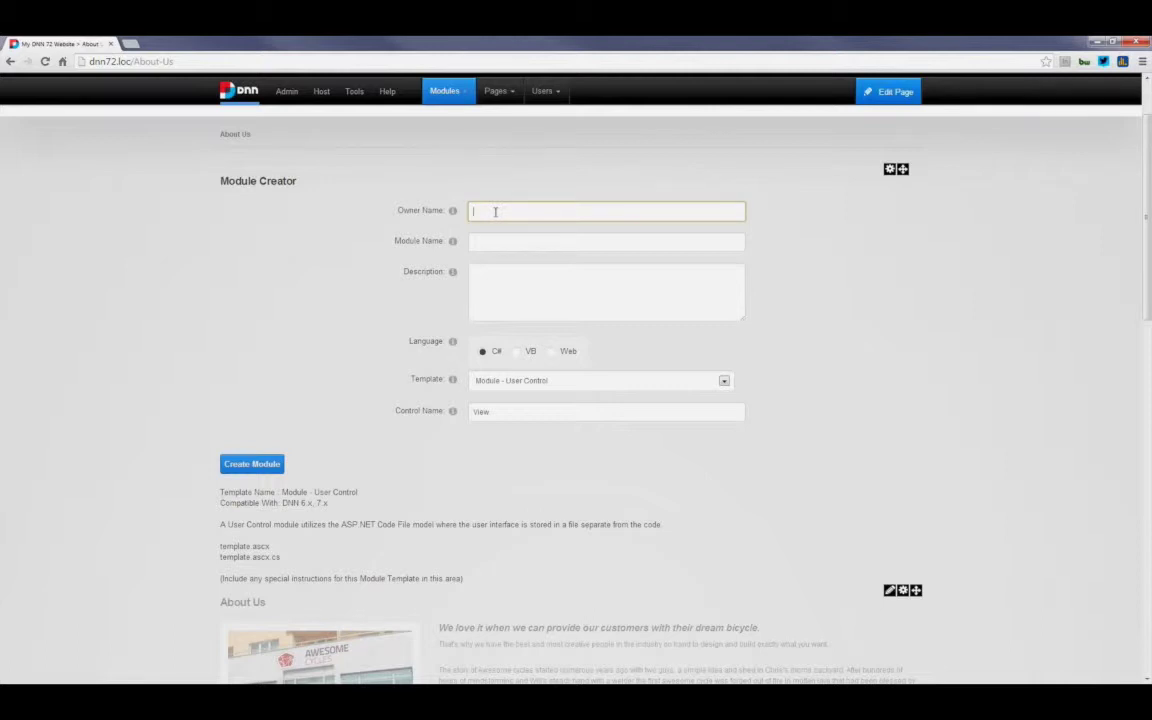
type("Ch")
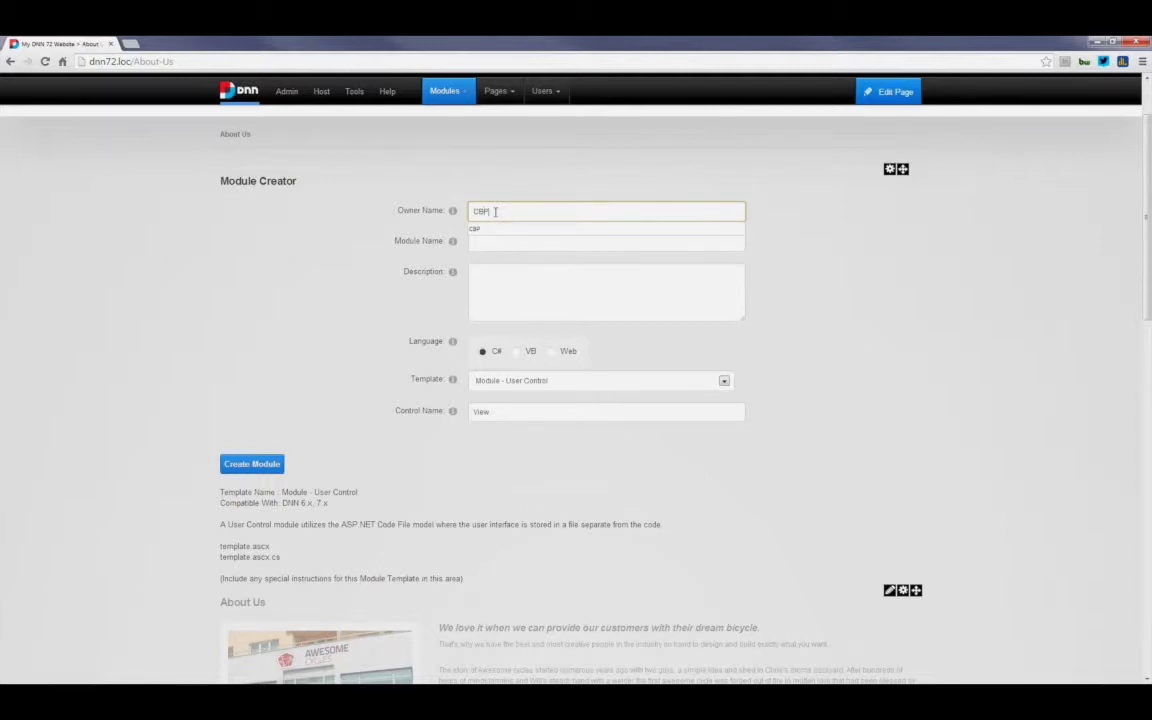
type("P2")
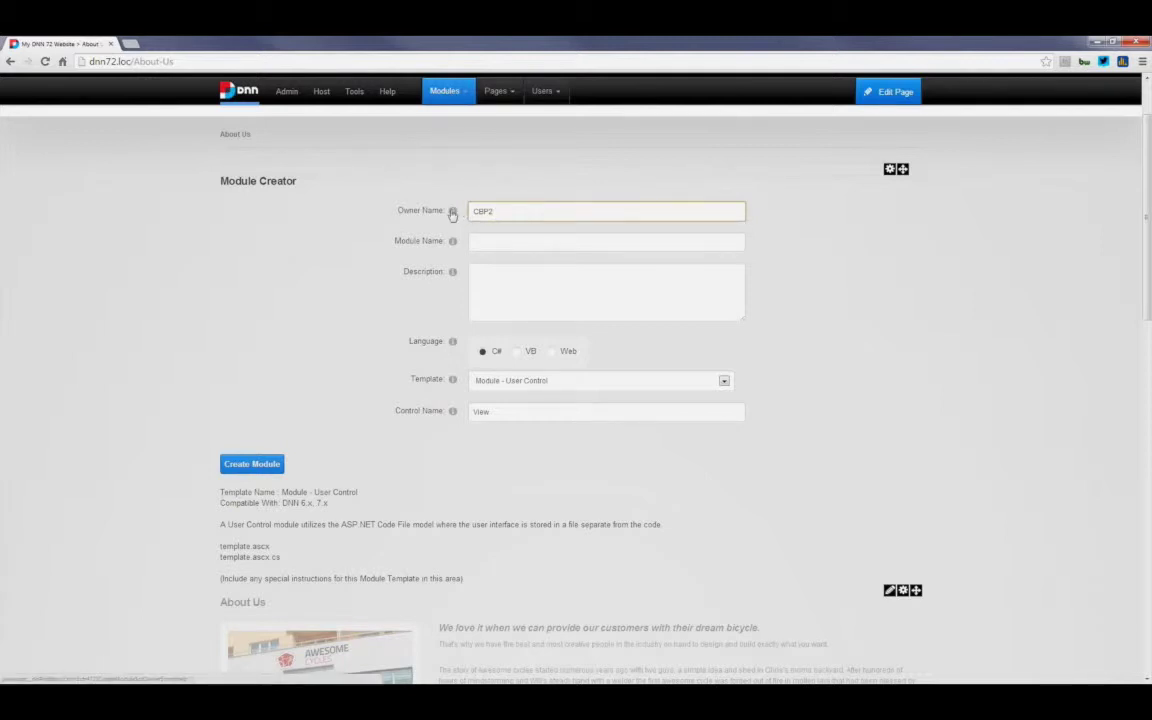
mouse_move(452, 214)
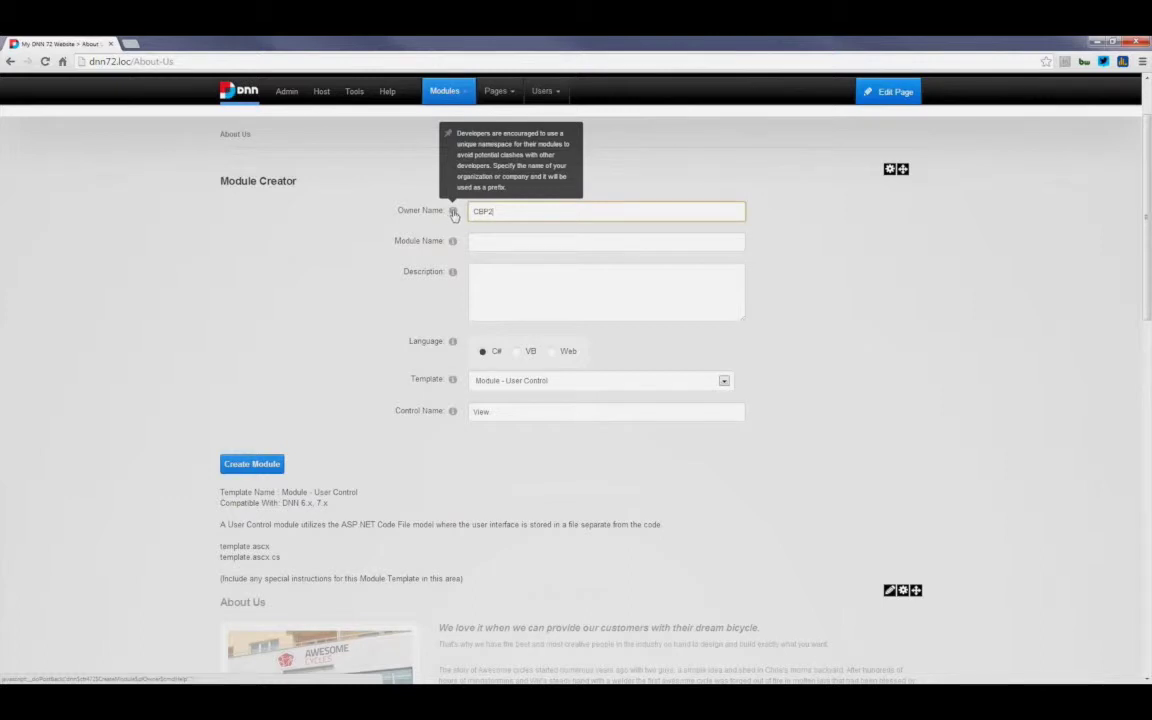
left_click(481, 242)
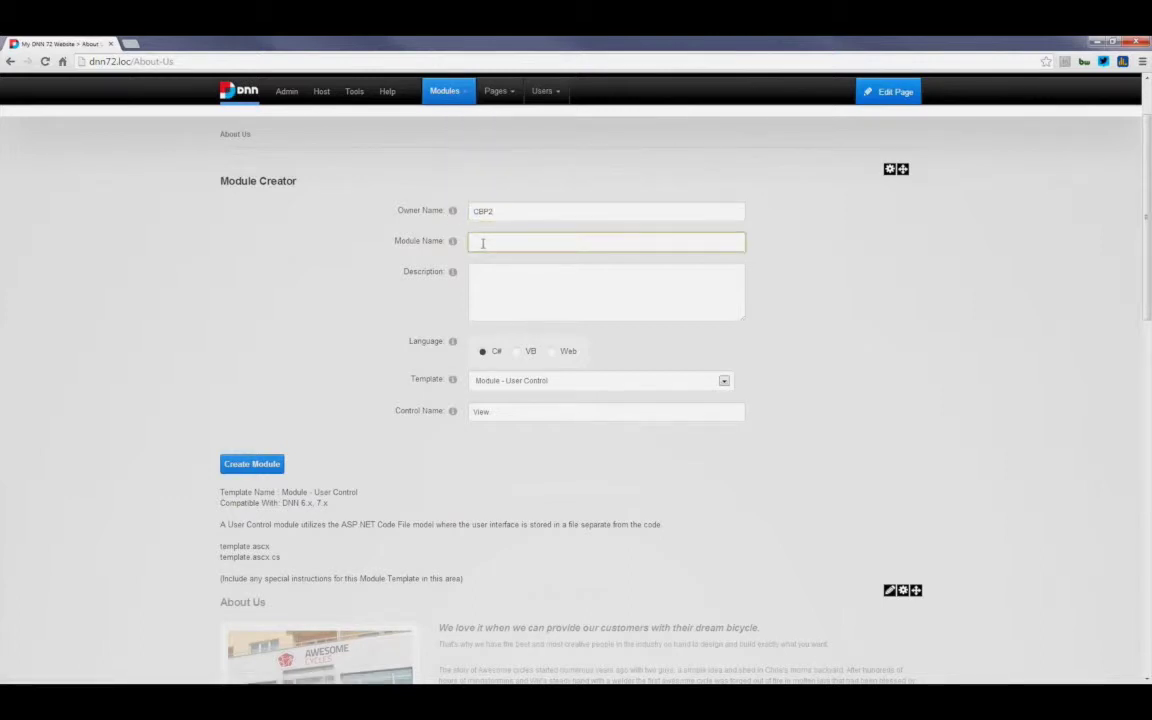
type("T")
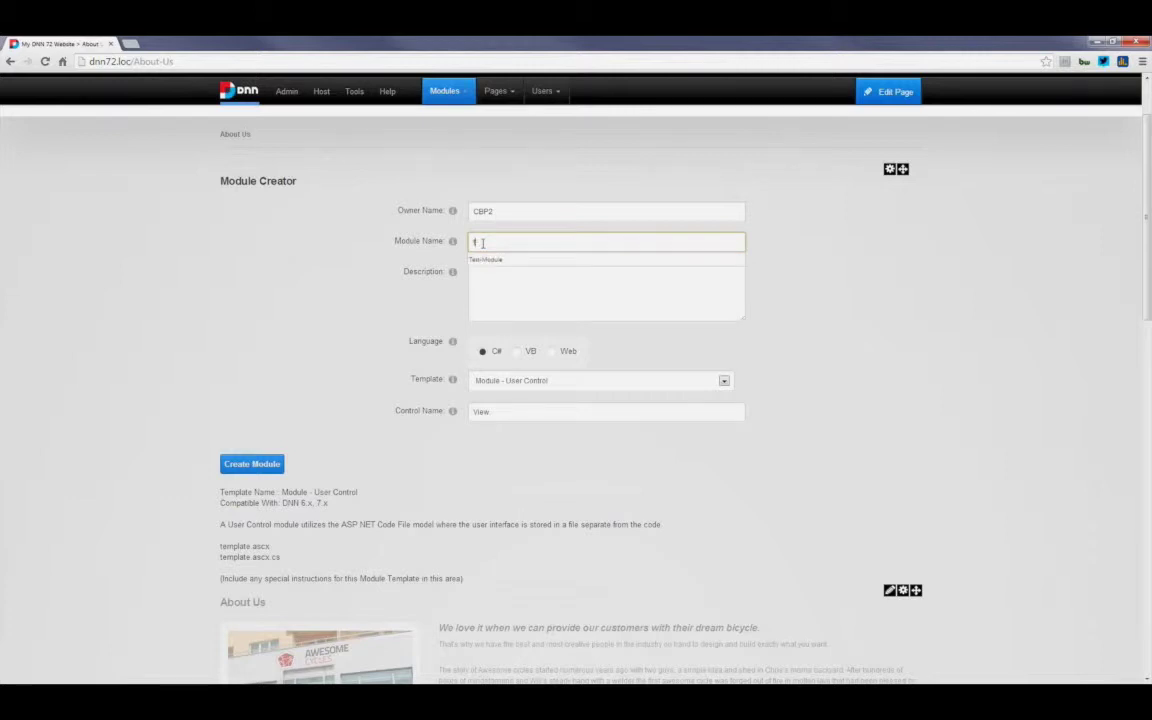
key("Down")
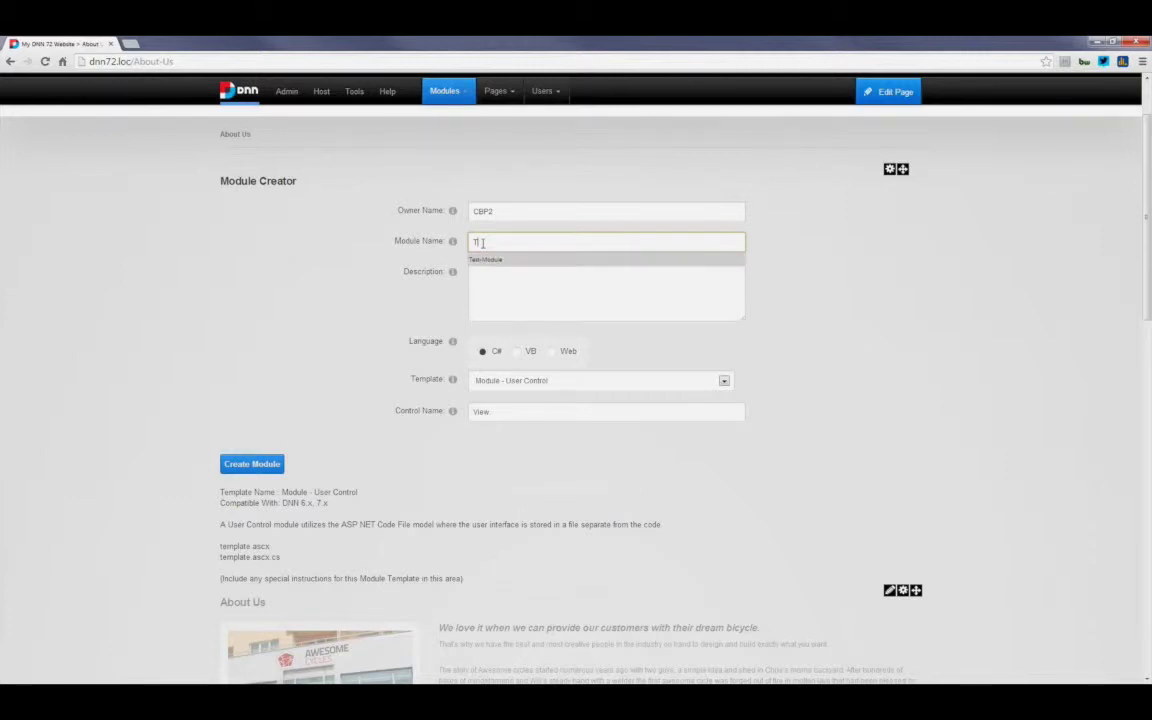
type("est")
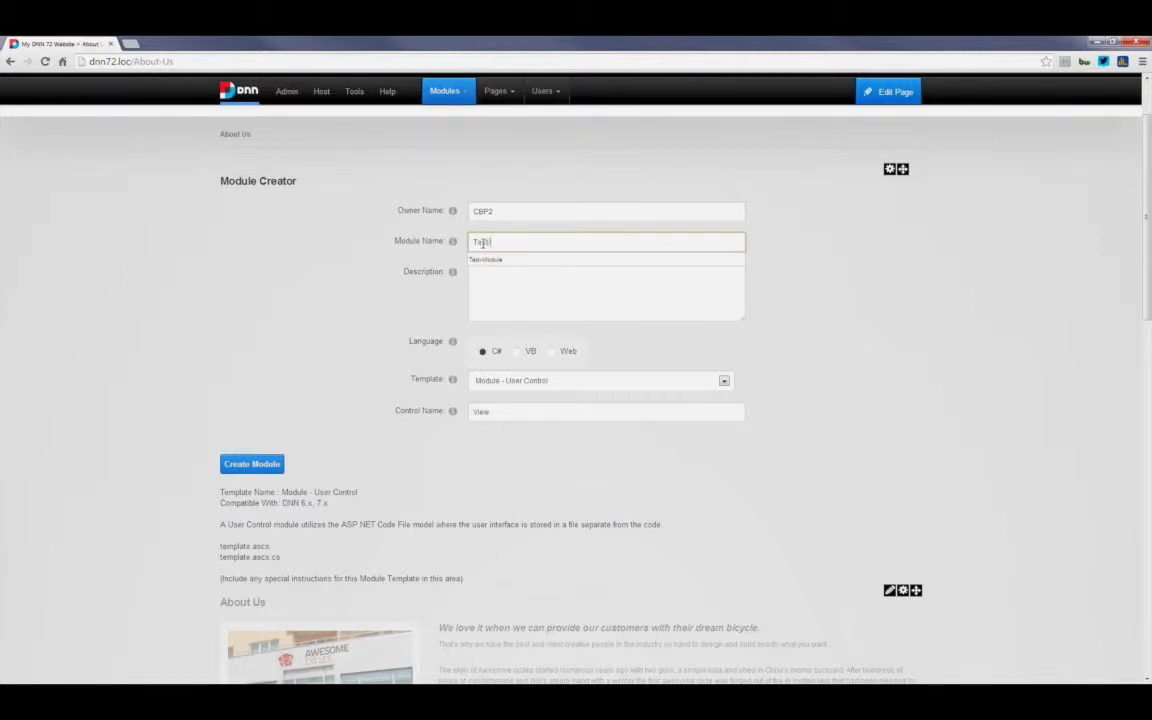
type("2-Module")
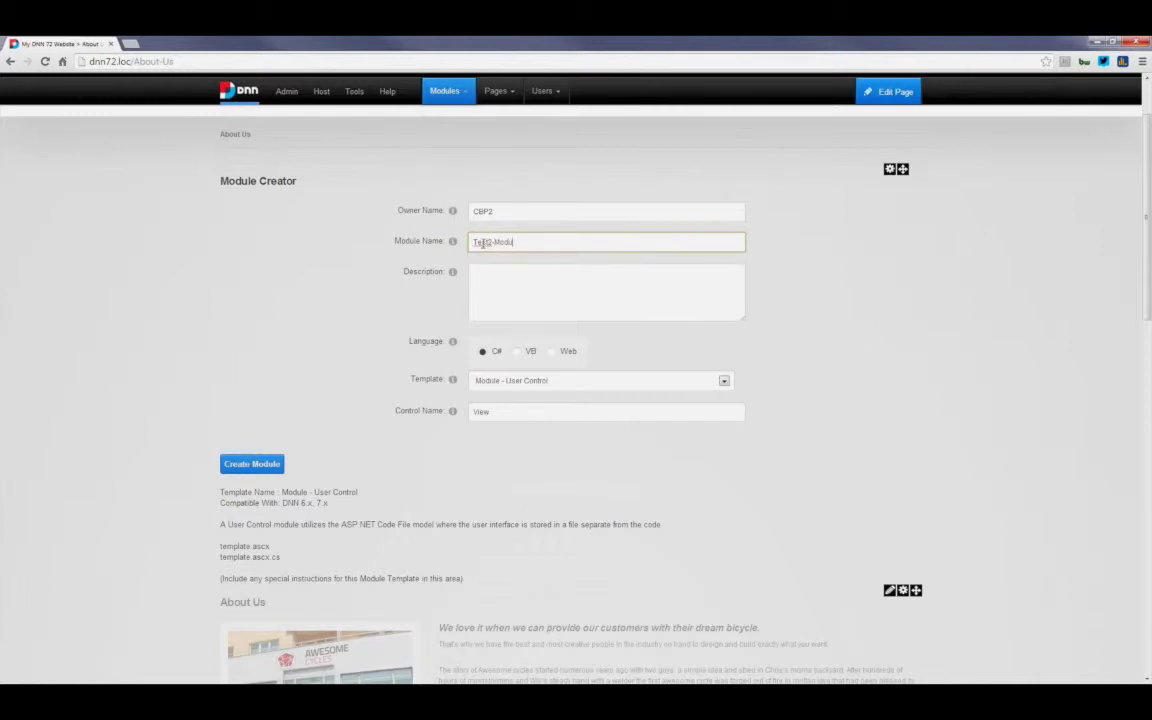
left_click(484, 272)
type("description")
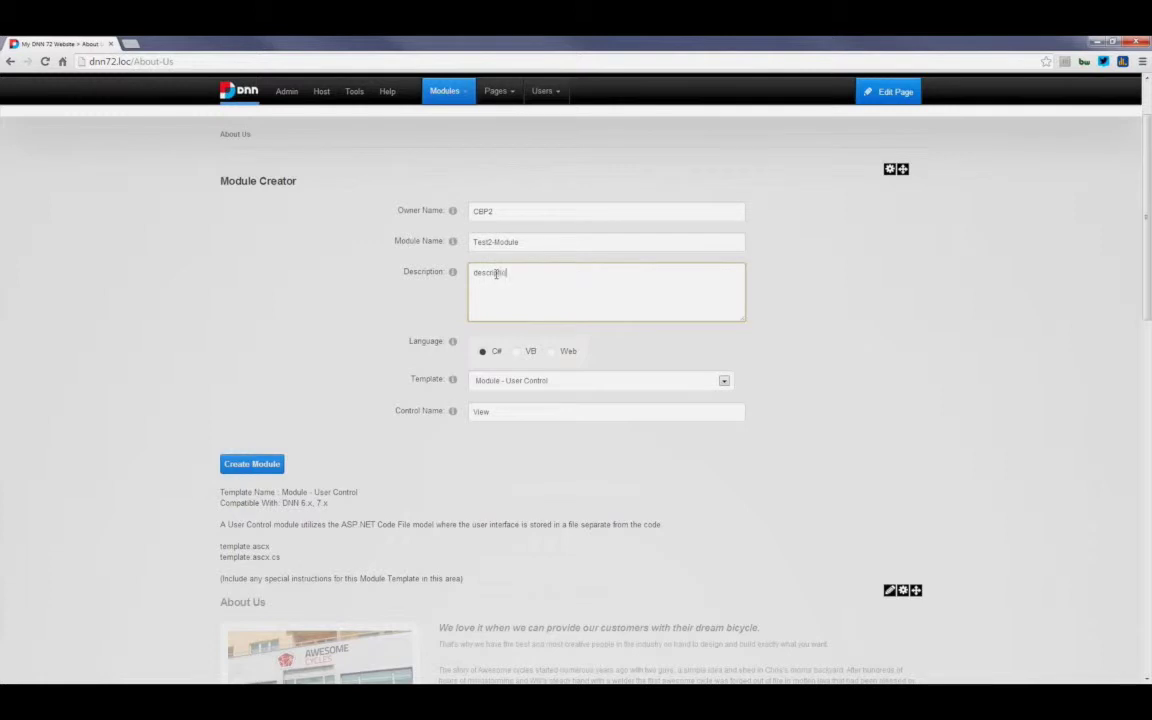
left_click(356, 309)
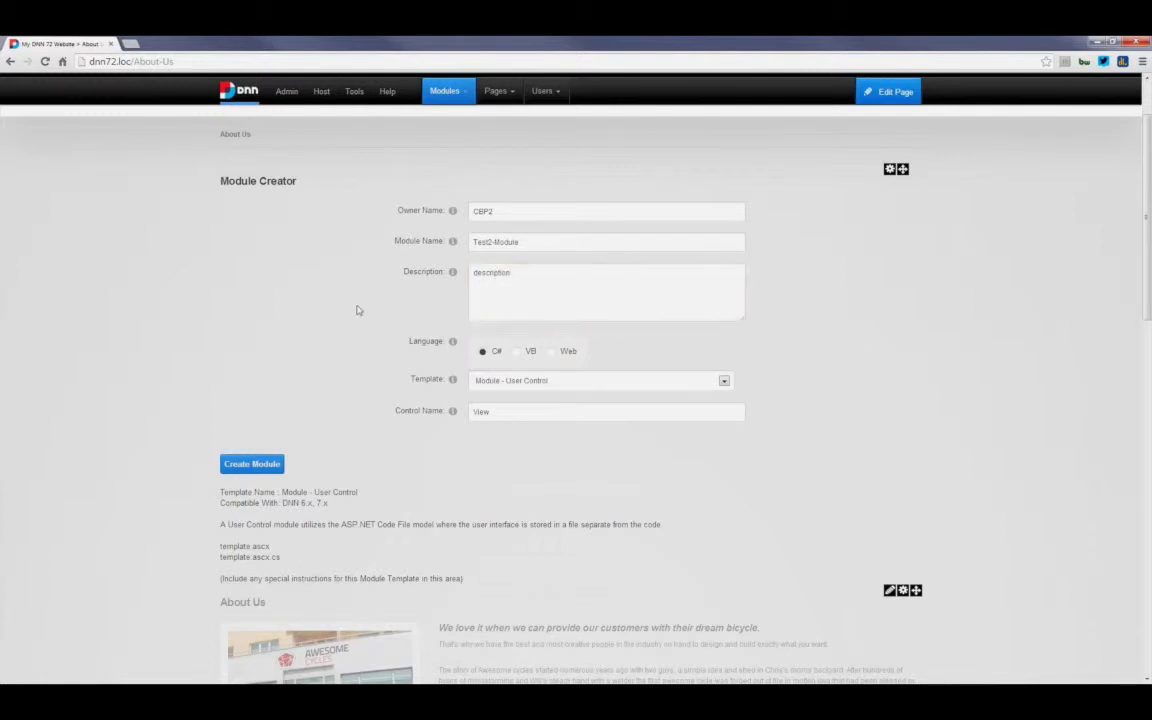
Step: Keep the Module - User Control template and the View control name, then create the module
scroll(356, 309, "down", 1)
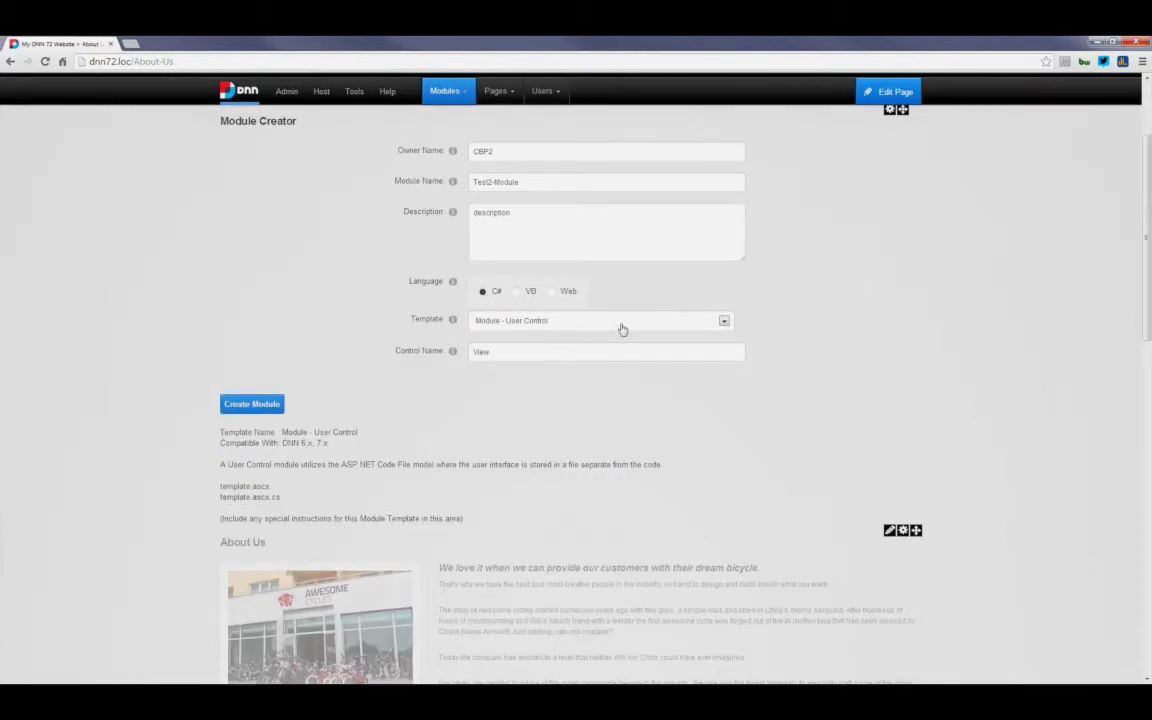
left_click(723, 321)
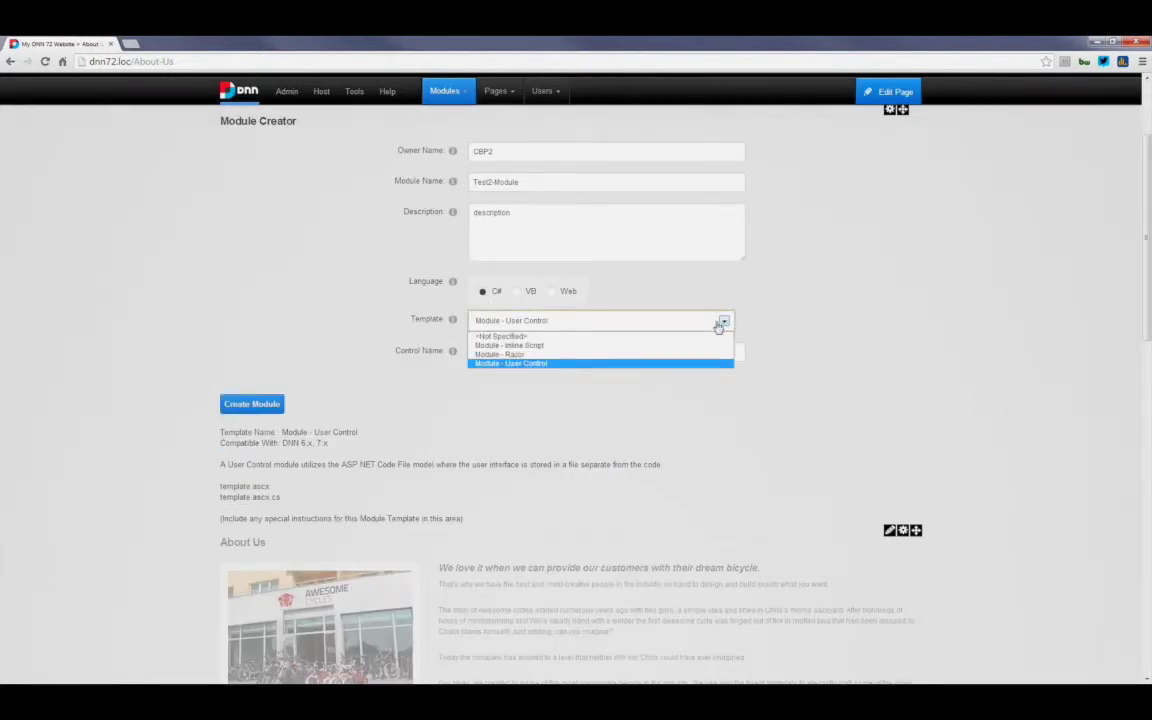
left_click(670, 363)
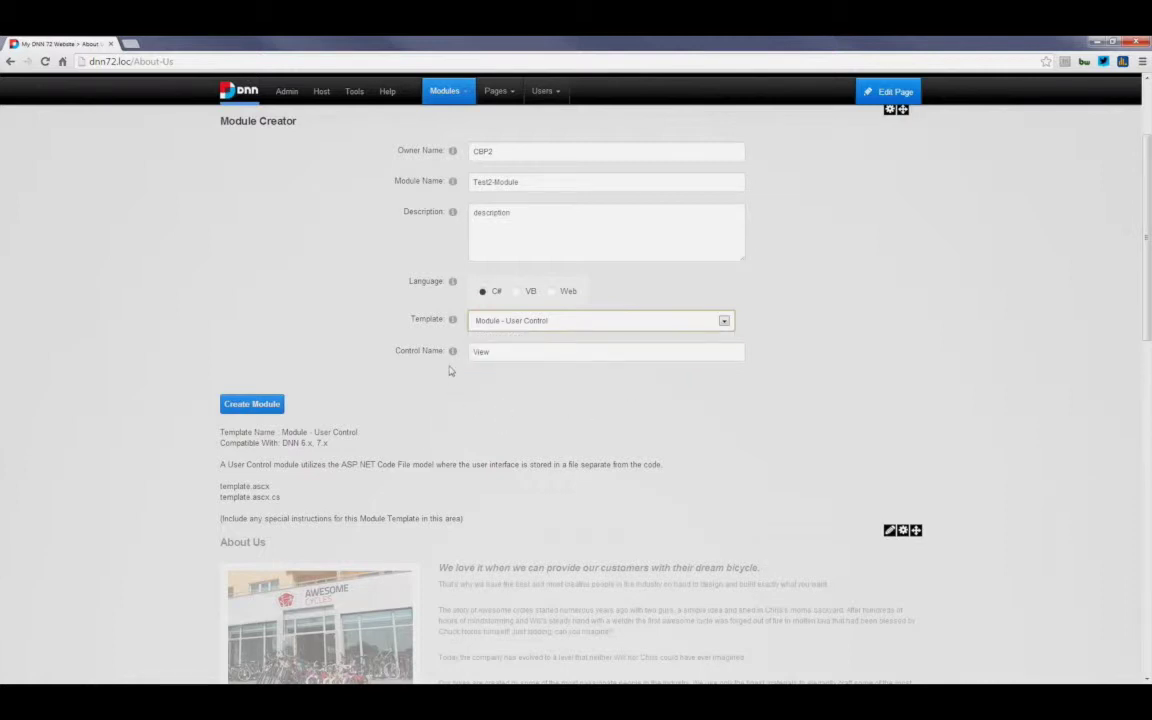
left_click_drag(497, 352, 462, 380)
left_click(461, 402)
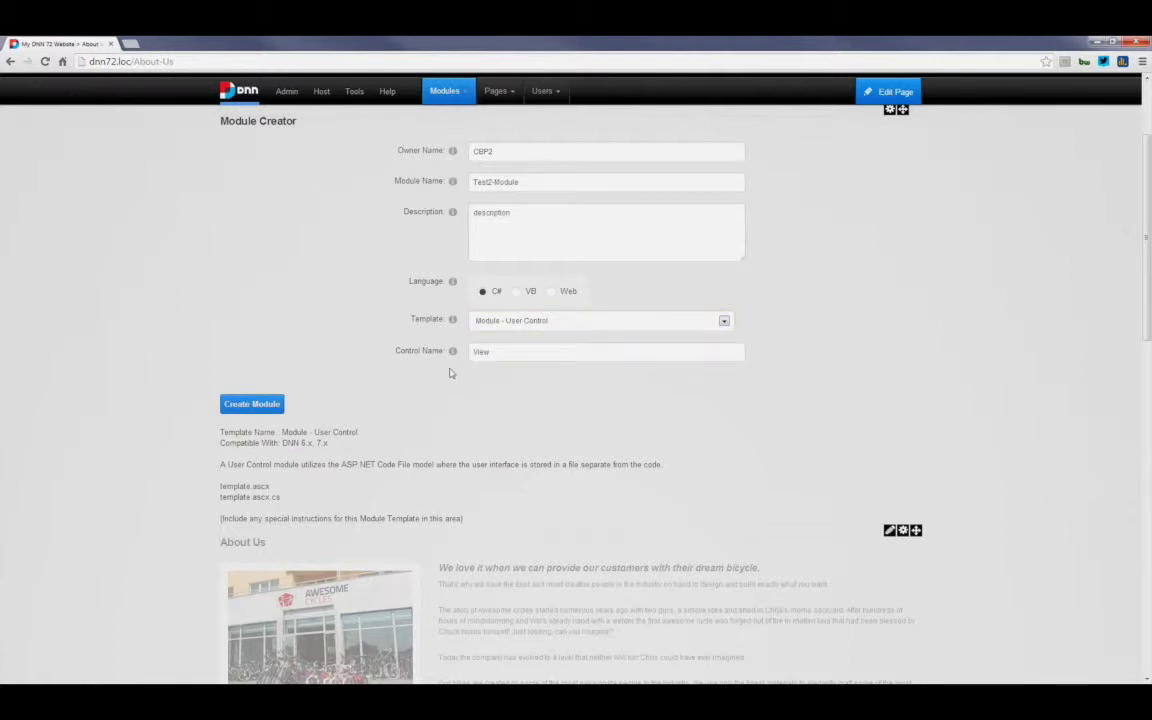
mouse_move(453, 352)
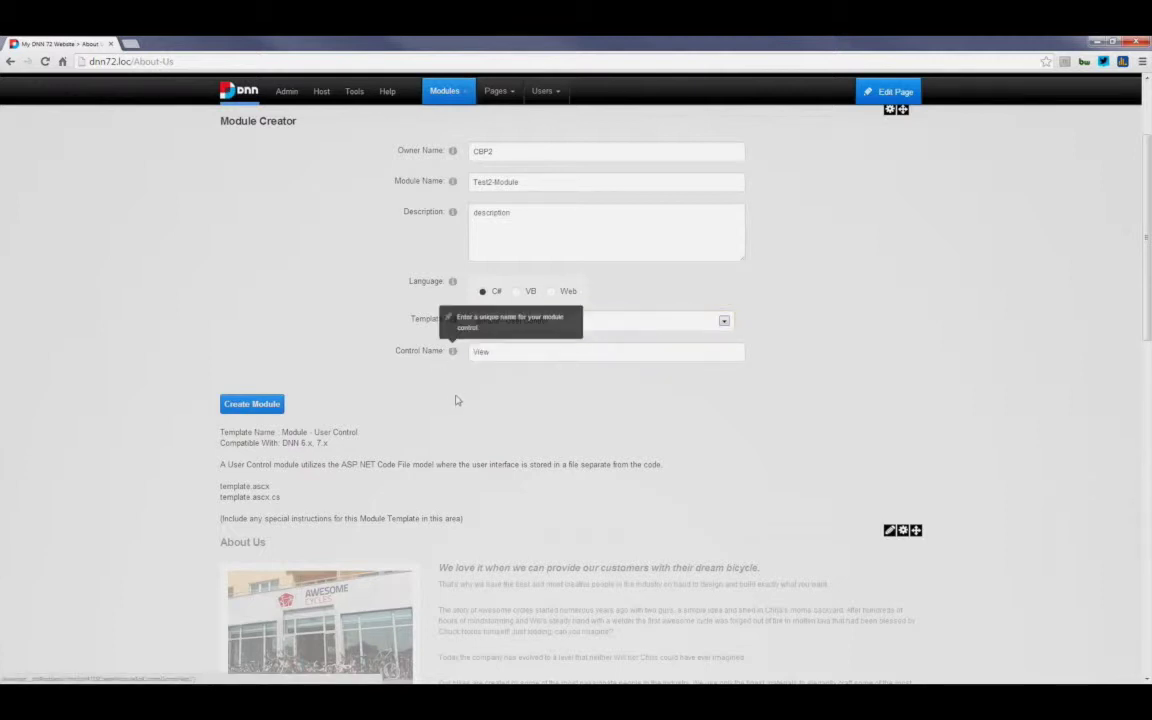
scroll(458, 400, "up", 1)
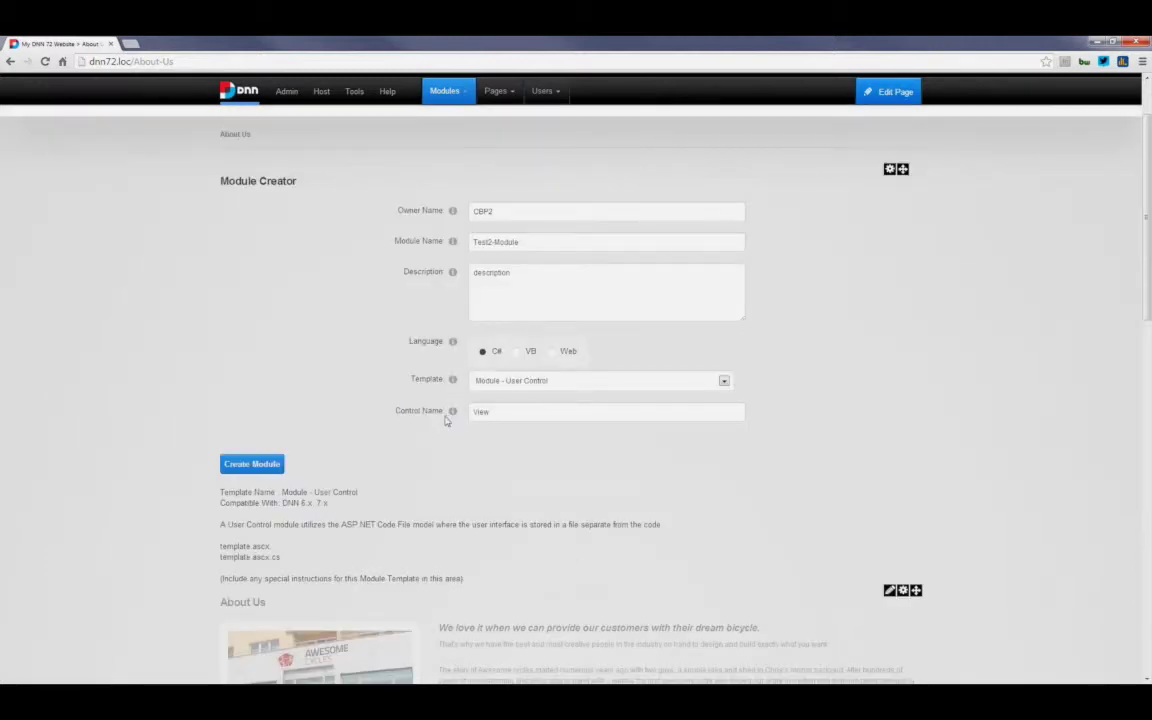
scroll(447, 424, "down", 1)
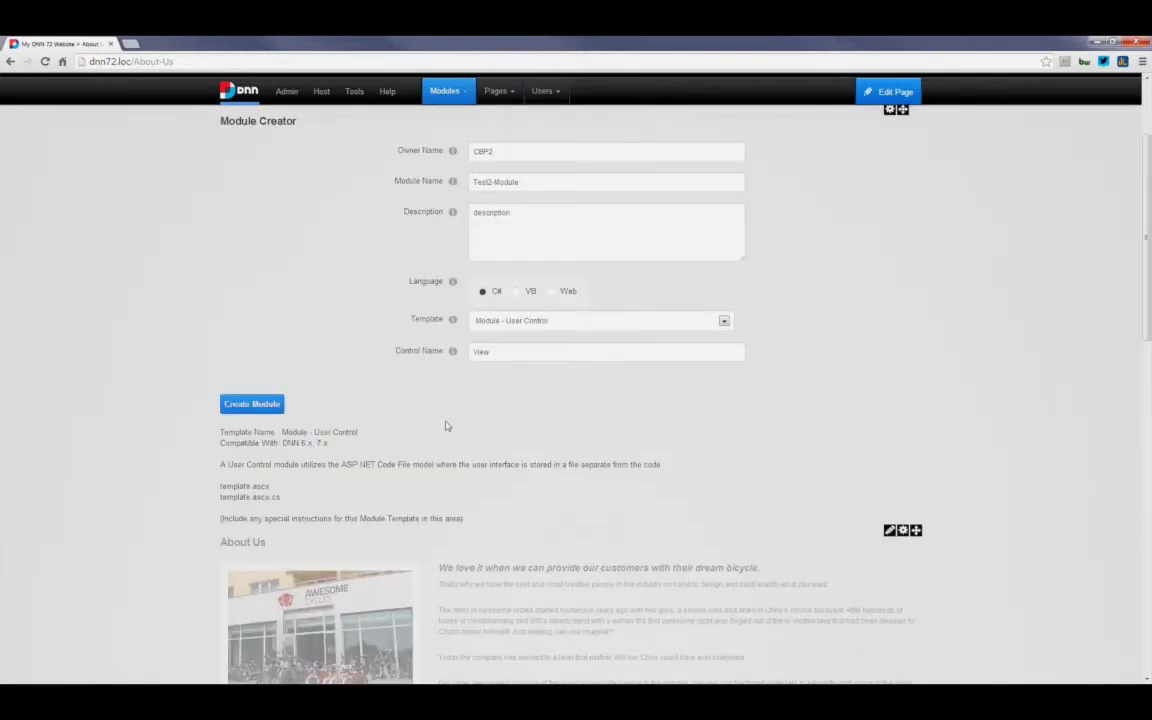
left_click(256, 406)
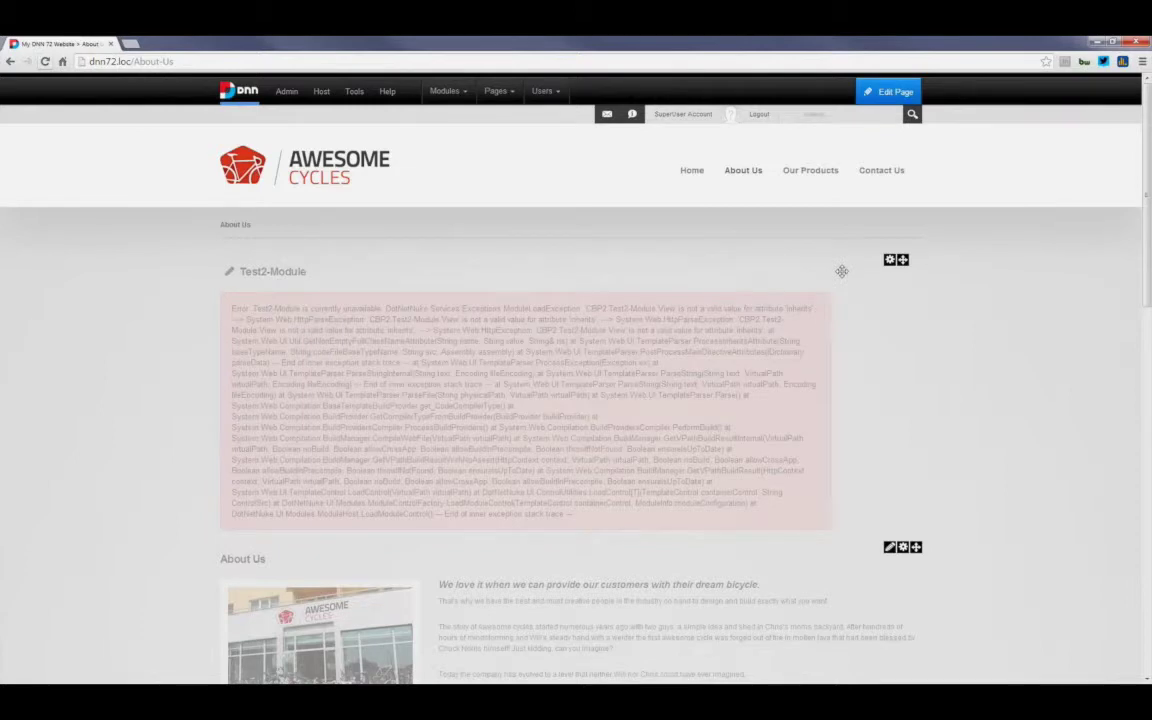
Step: Reload the About Us page to clear the erroring Test2-Module block
left_click(45, 62)
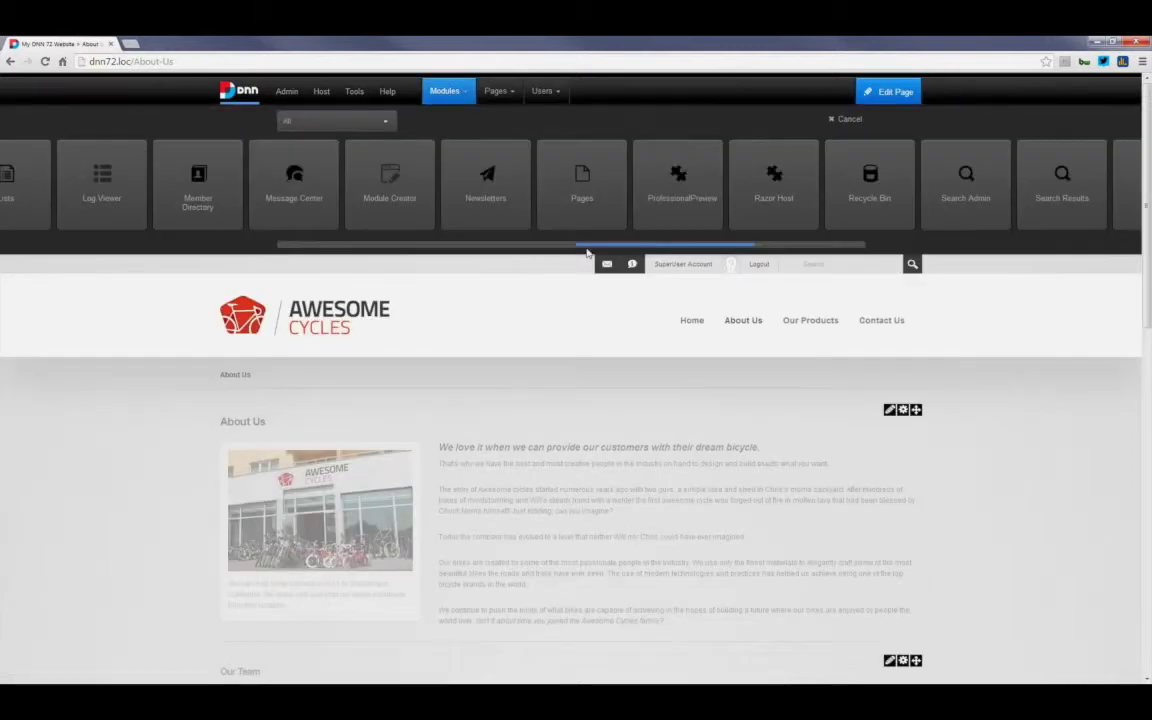
Step: Drag another Module Creator onto the About Us page
scroll(588, 252, "left", 3)
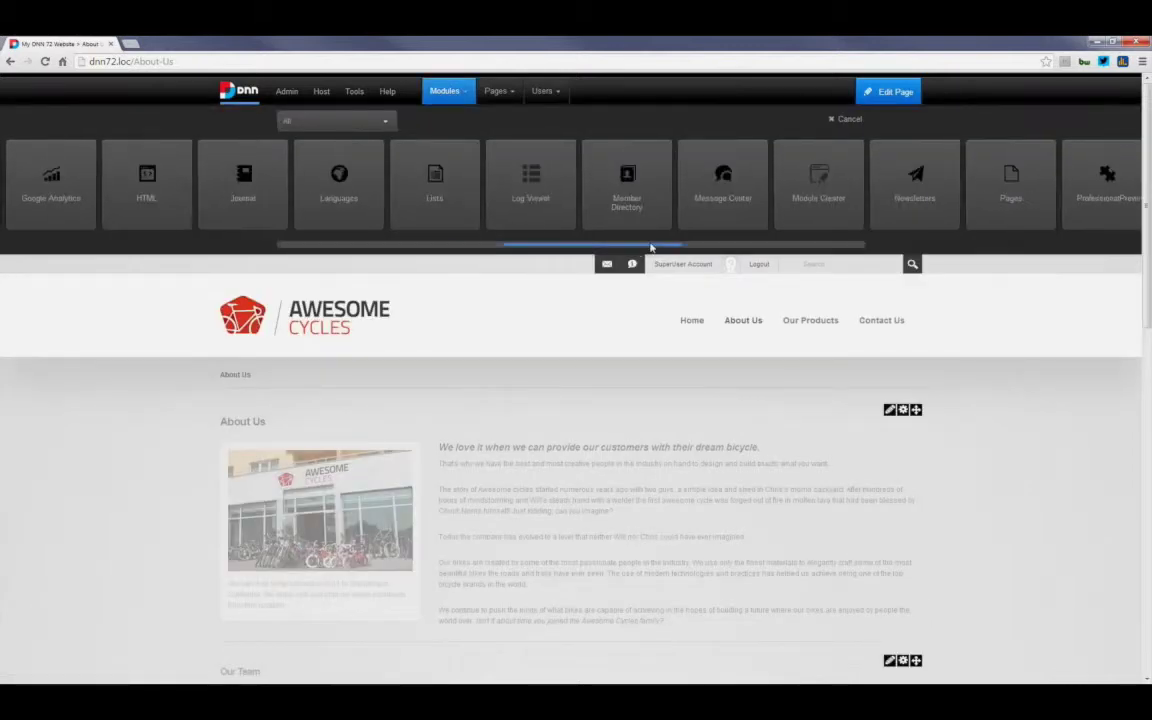
scroll(651, 247, "right", 2)
left_click_drag(728, 183, 566, 433)
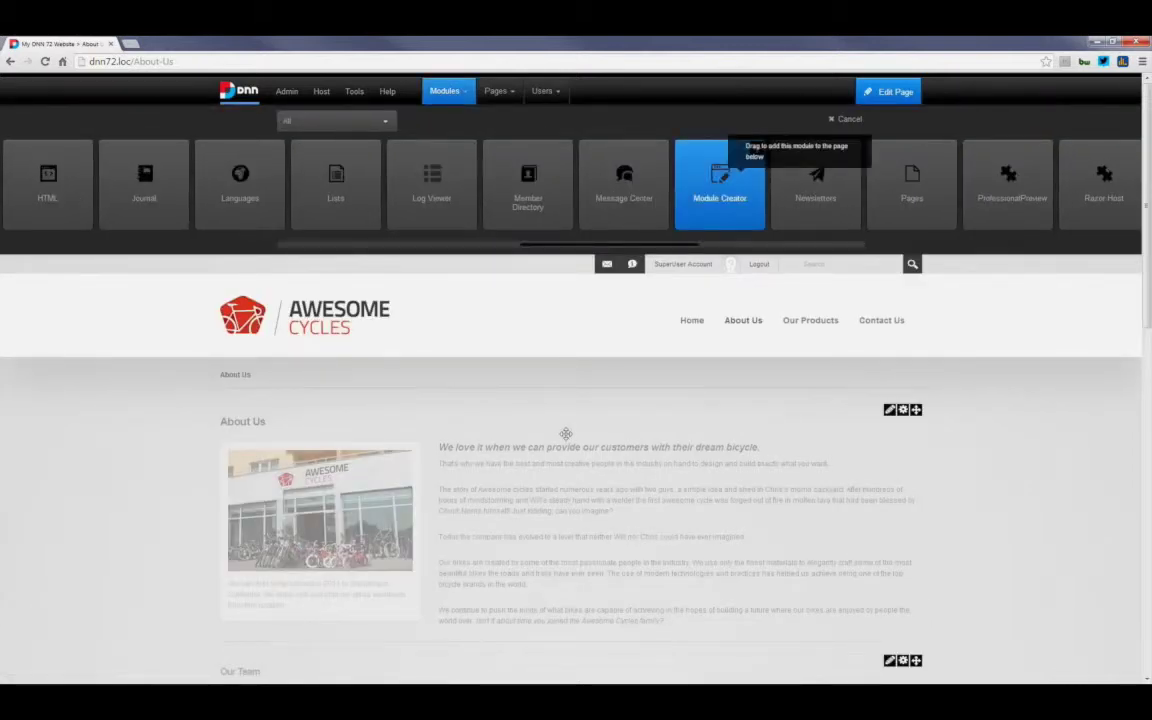
left_click_drag(566, 433, 572, 422)
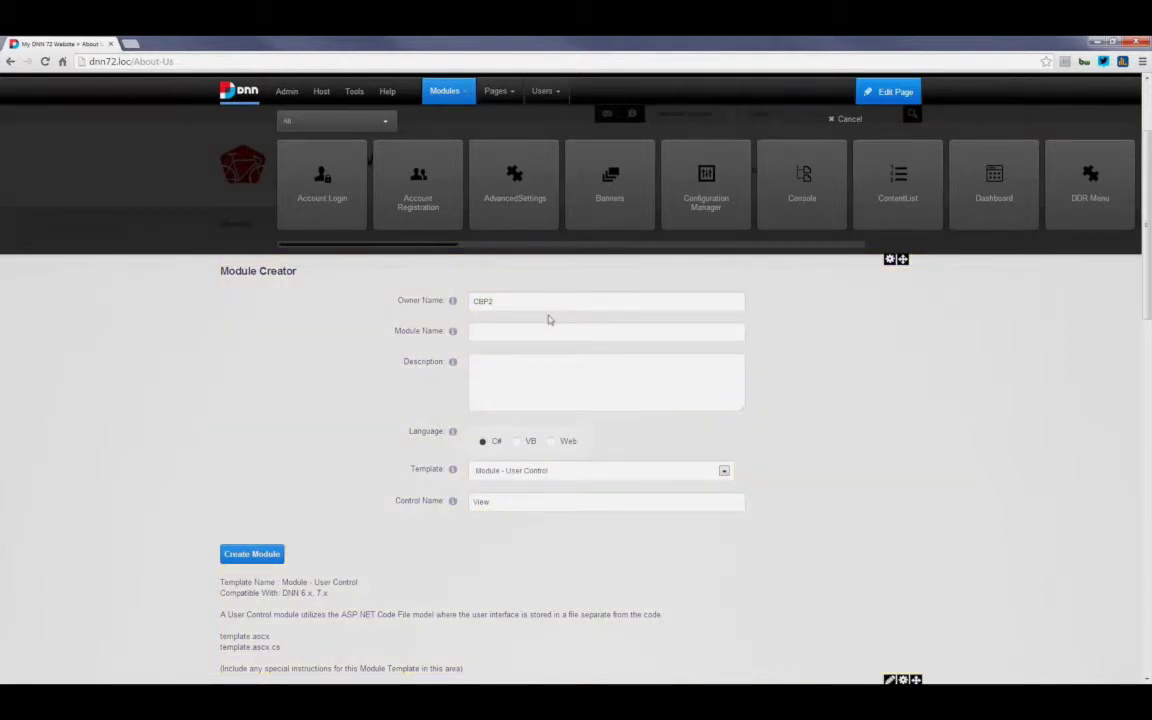
Step: Create the TestModule2 module with the description 'description'
key("Tab")
type("TestModule2")
key("Tab")
type("description")
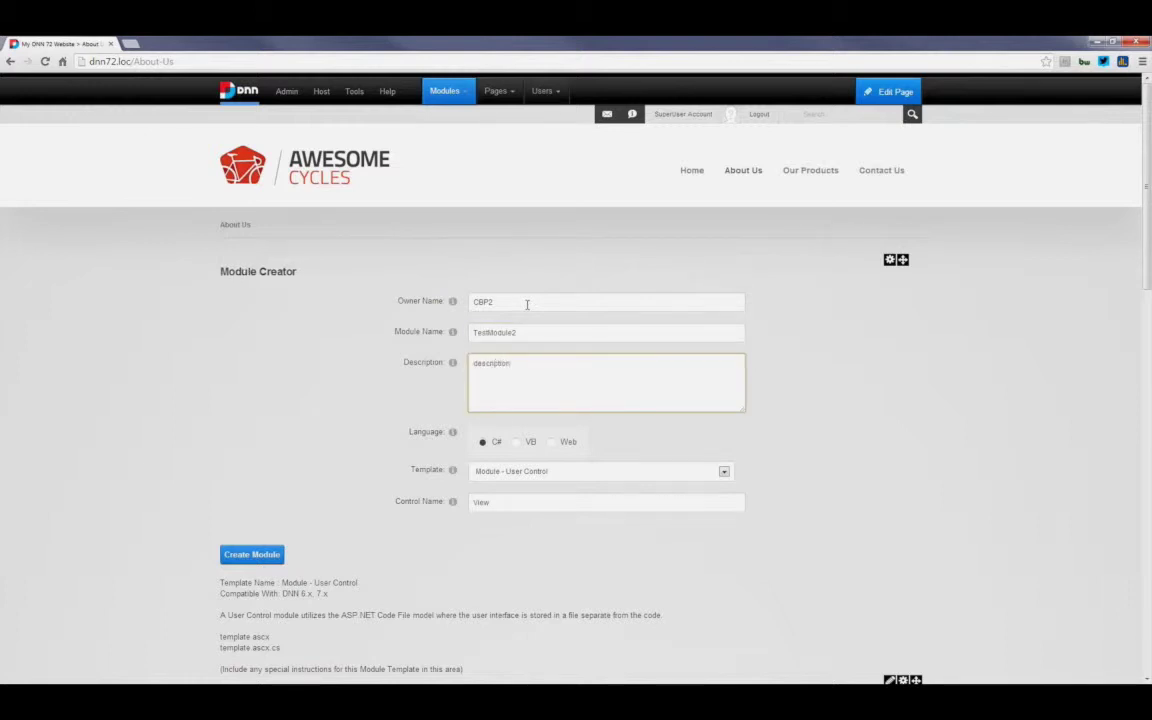
left_click(269, 556)
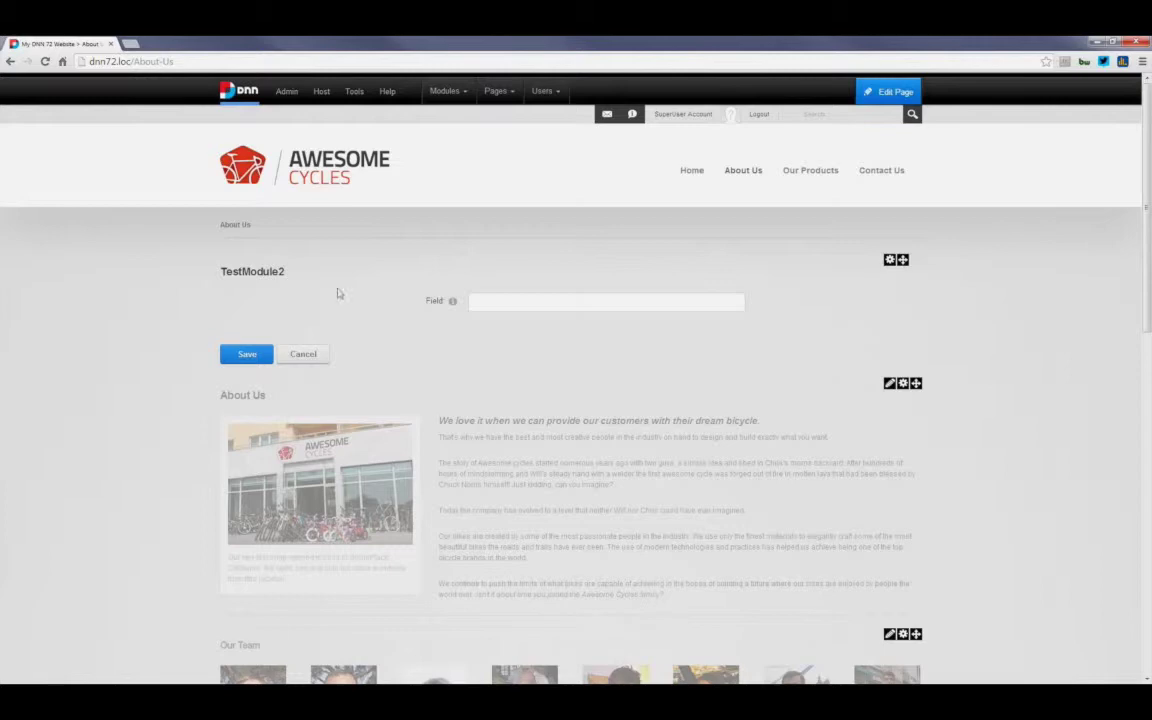
Step: Inspect the TestModule2 title on the page, then scroll the Add New Module carousel to find TestModule2
left_click_drag(303, 271, 240, 271)
left_click(325, 281)
mouse_move(470, 92)
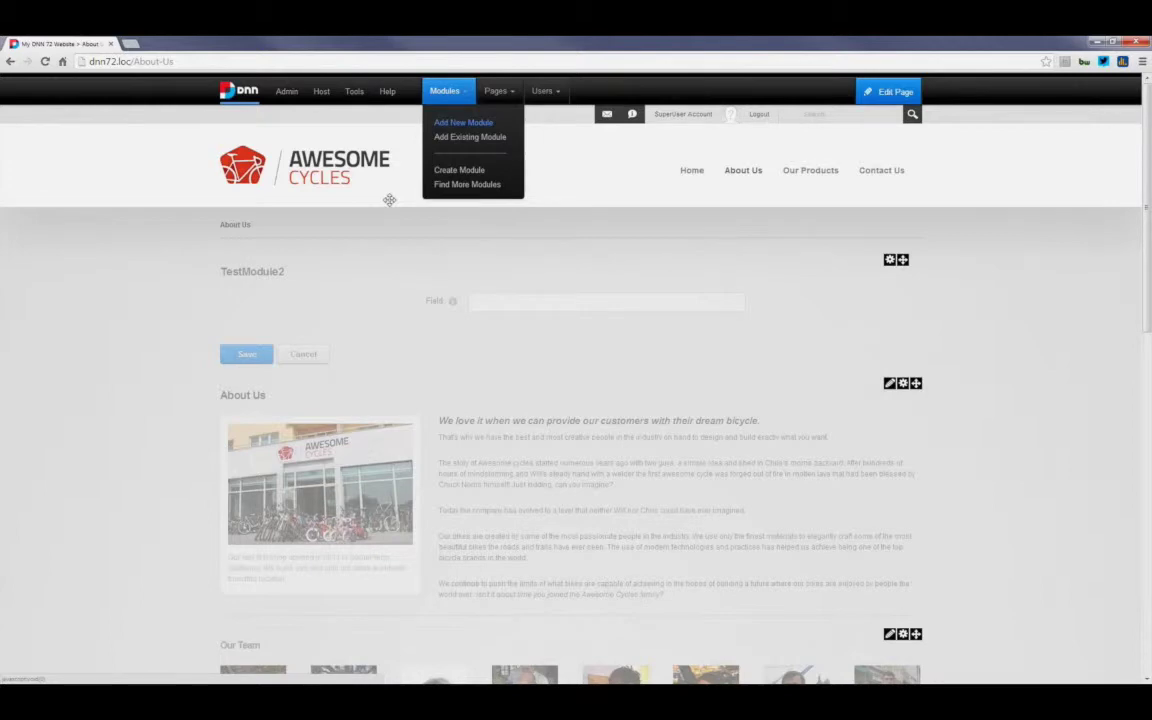
left_click(463, 122)
left_click_drag(430, 244, 823, 244)
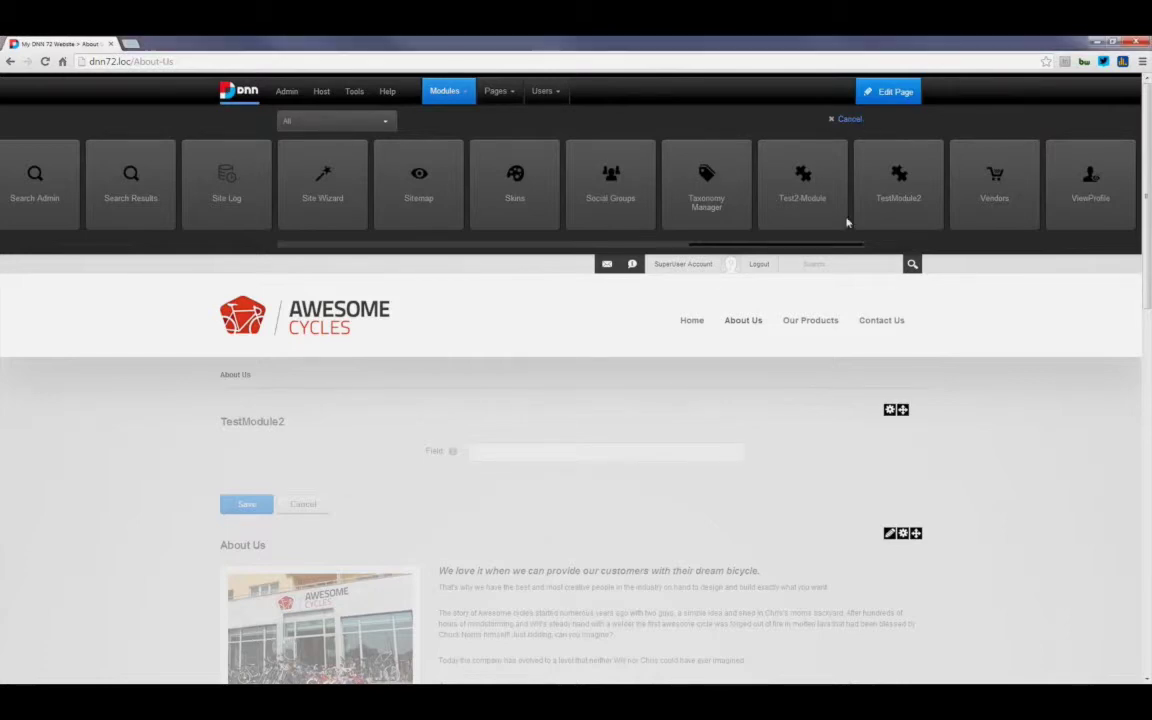
mouse_move(887, 260)
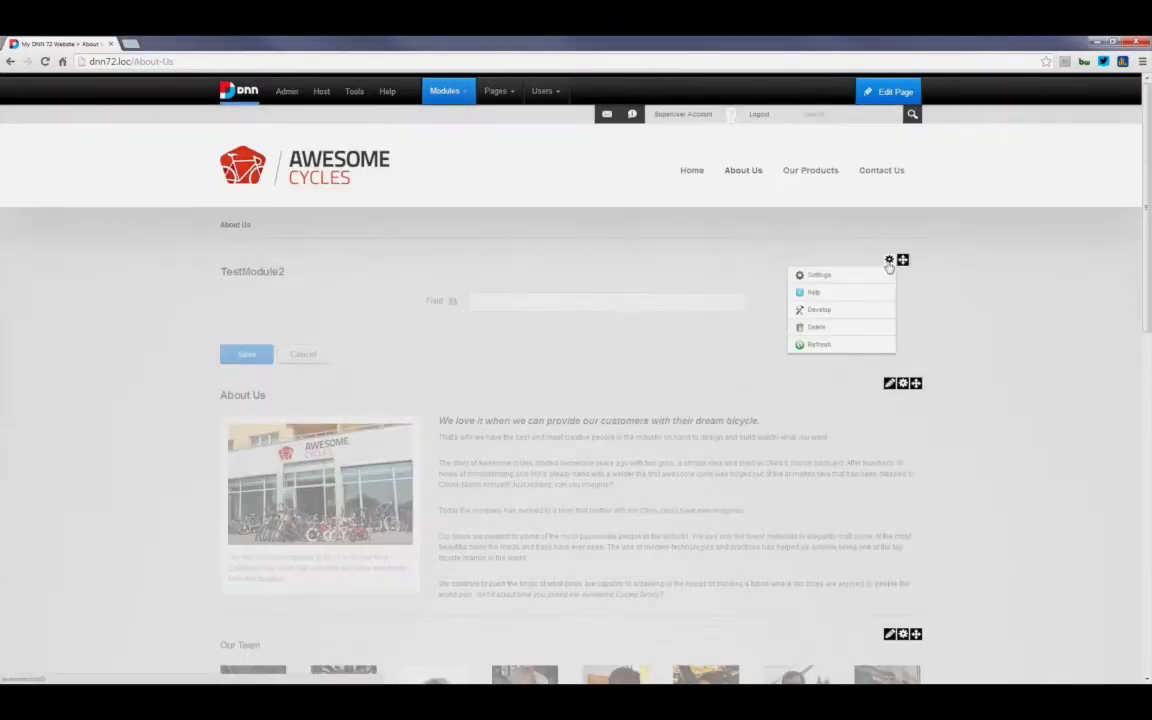
left_click(826, 275)
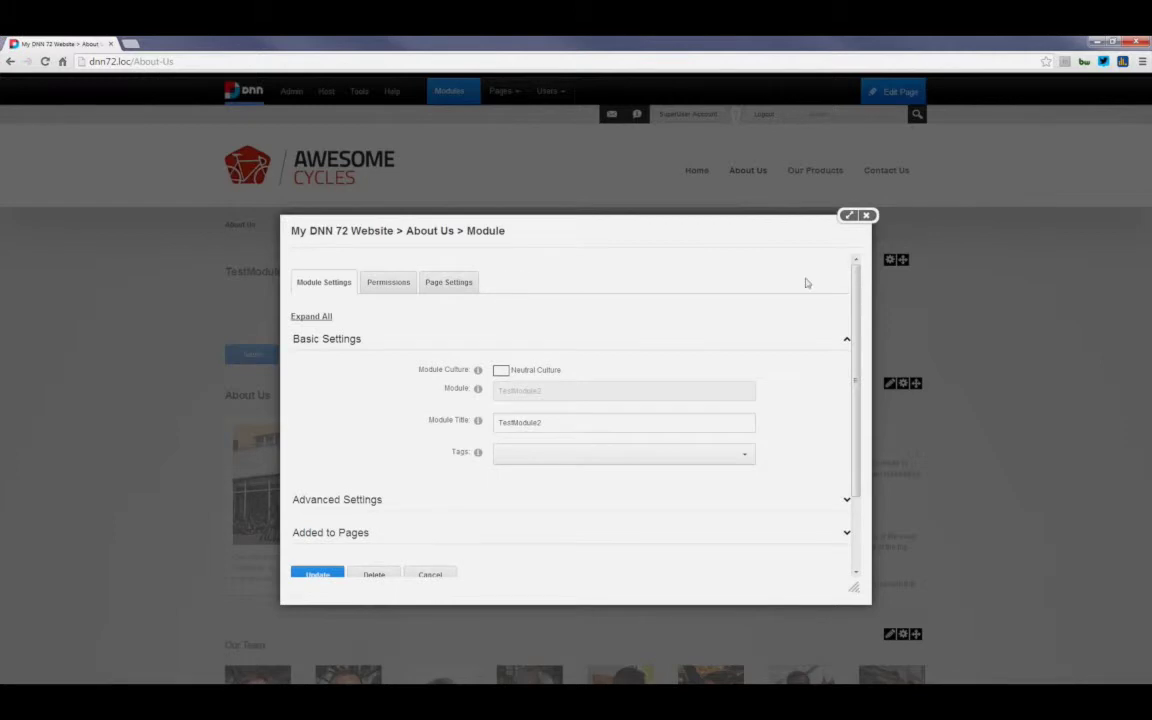
left_click(866, 216)
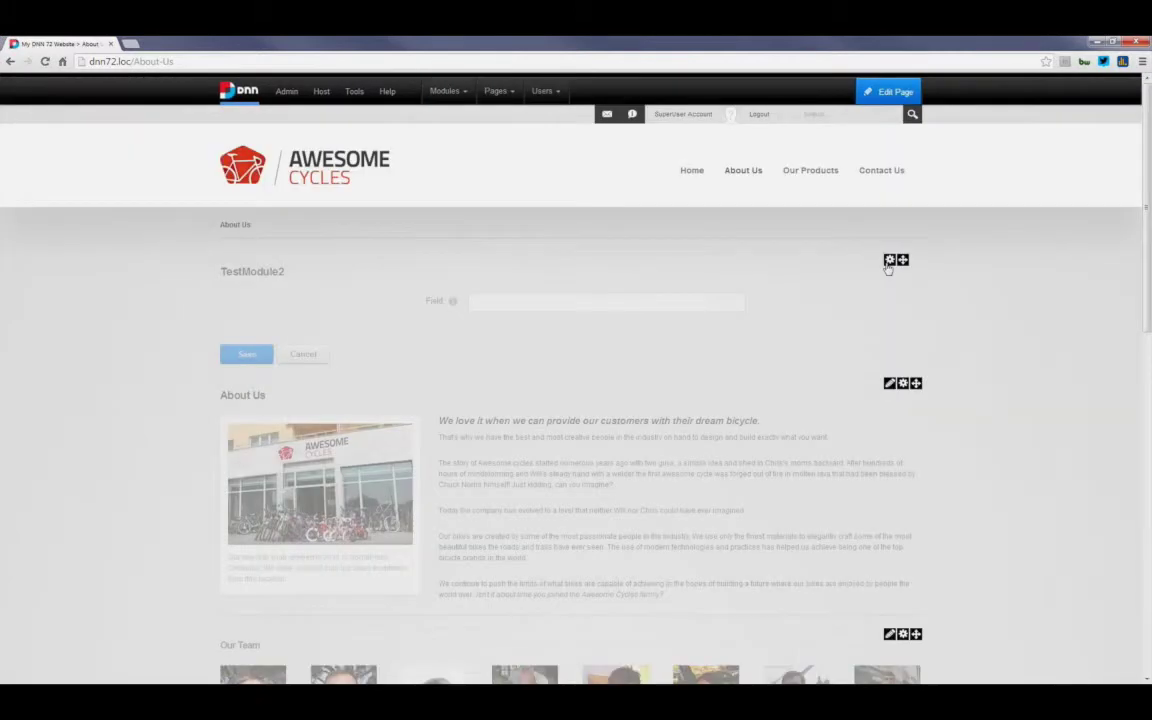
mouse_move(889, 259)
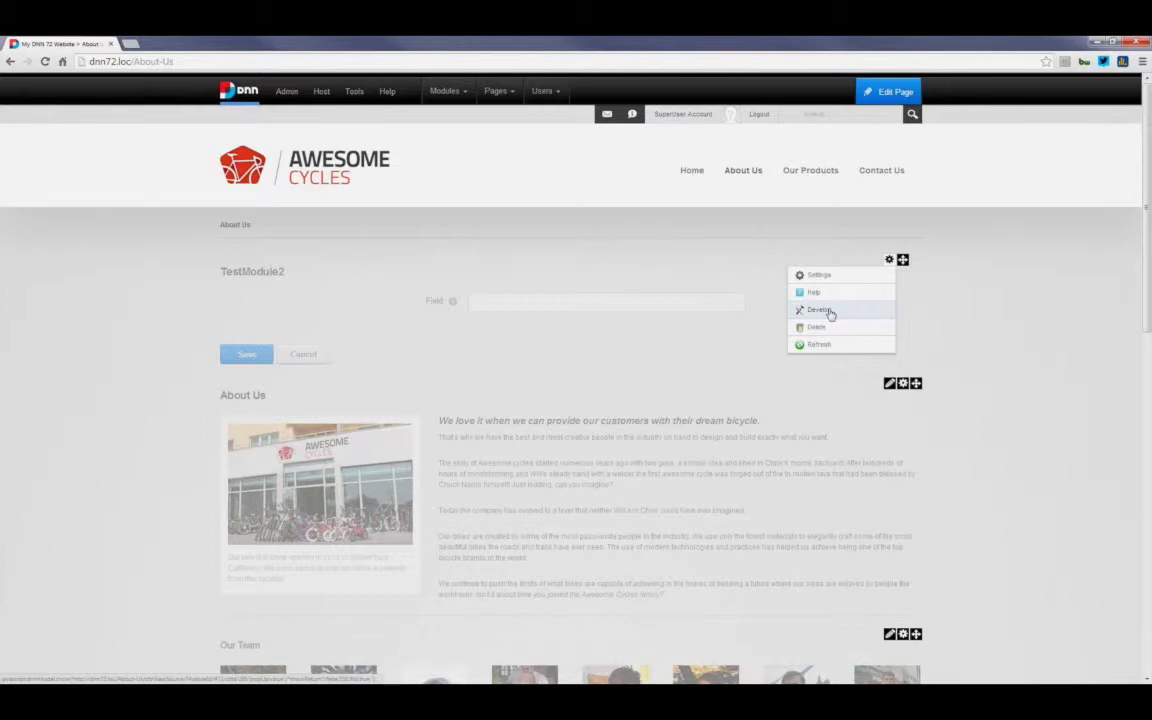
Step: Open TestModule2's file editor and scroll through the View.ascx markup
left_click(828, 313)
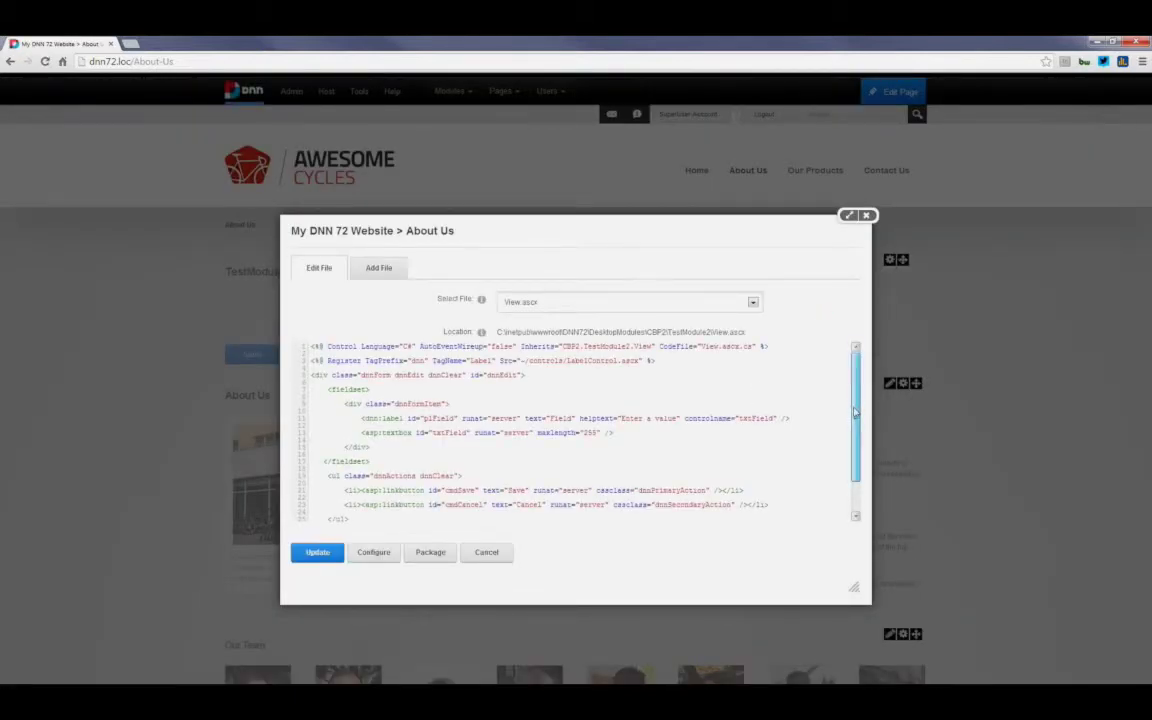
scroll(855, 412, "down", 2)
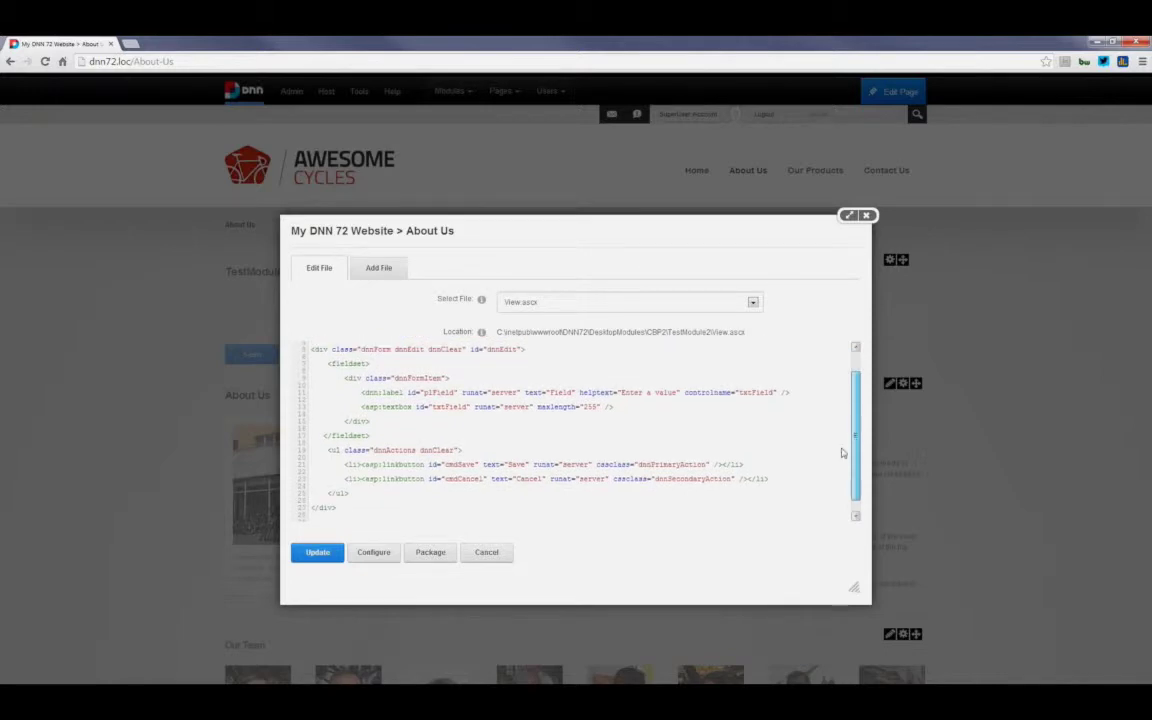
scroll(850, 430, "up", 3)
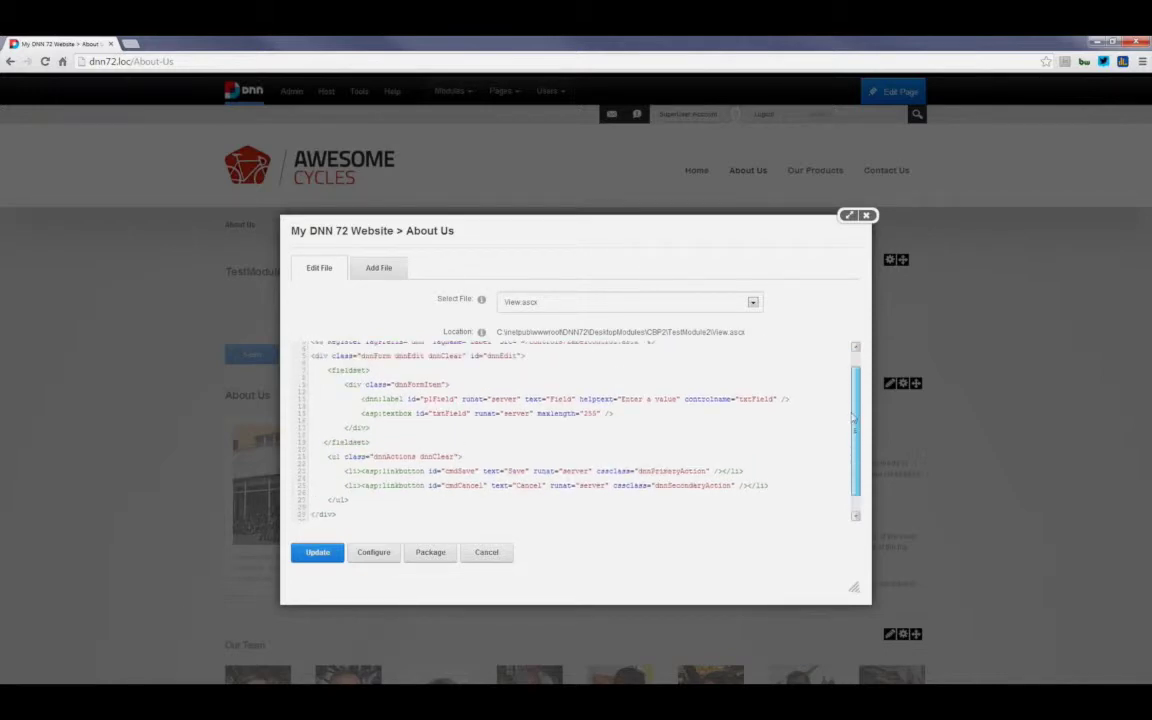
left_click(499, 406)
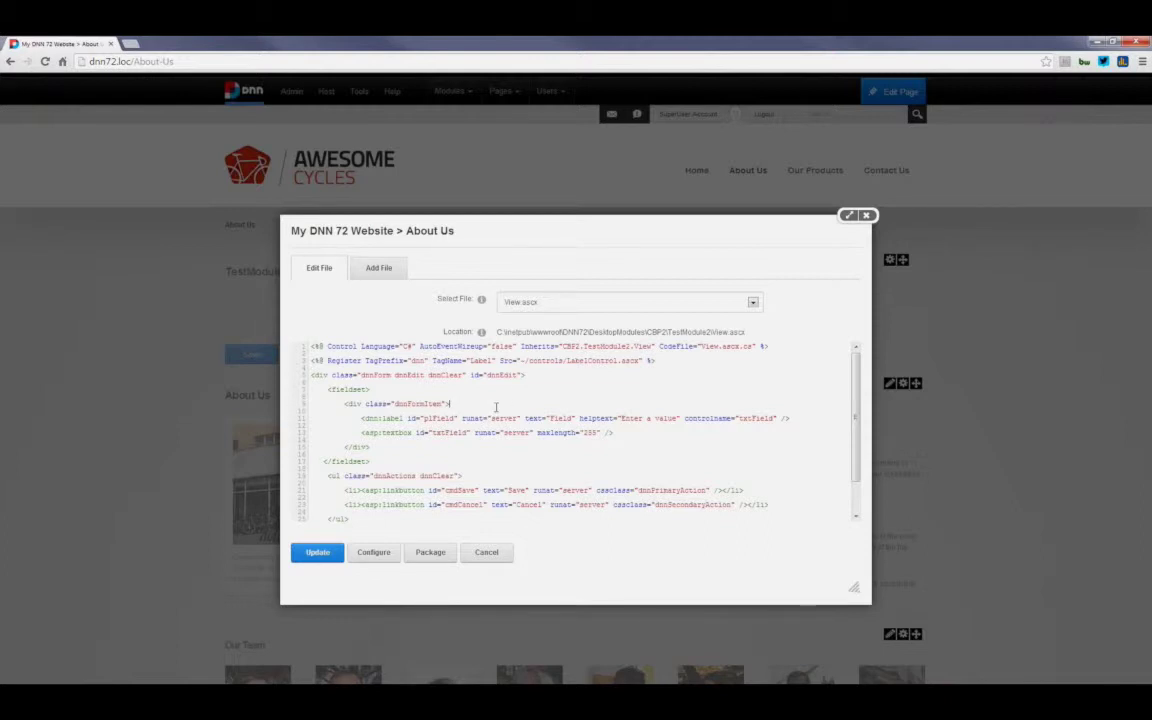
Step: Review the View.ascx.cs code-behind, then switch back to View.ascx
left_click(753, 302)
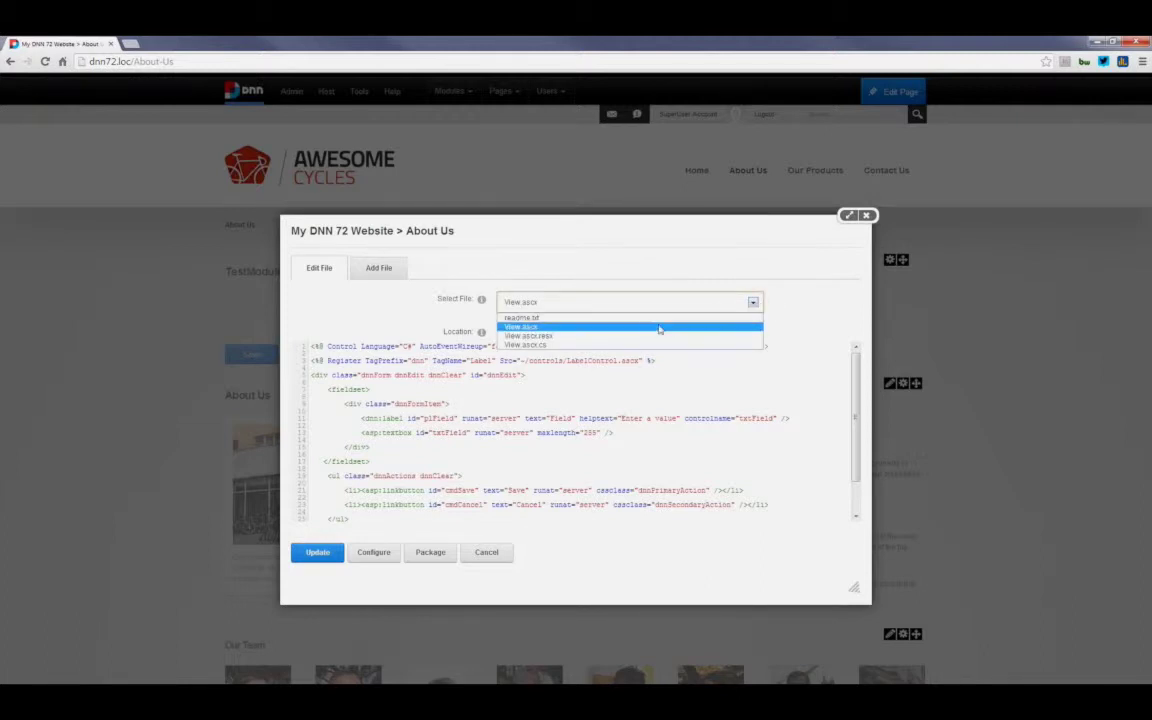
left_click(605, 344)
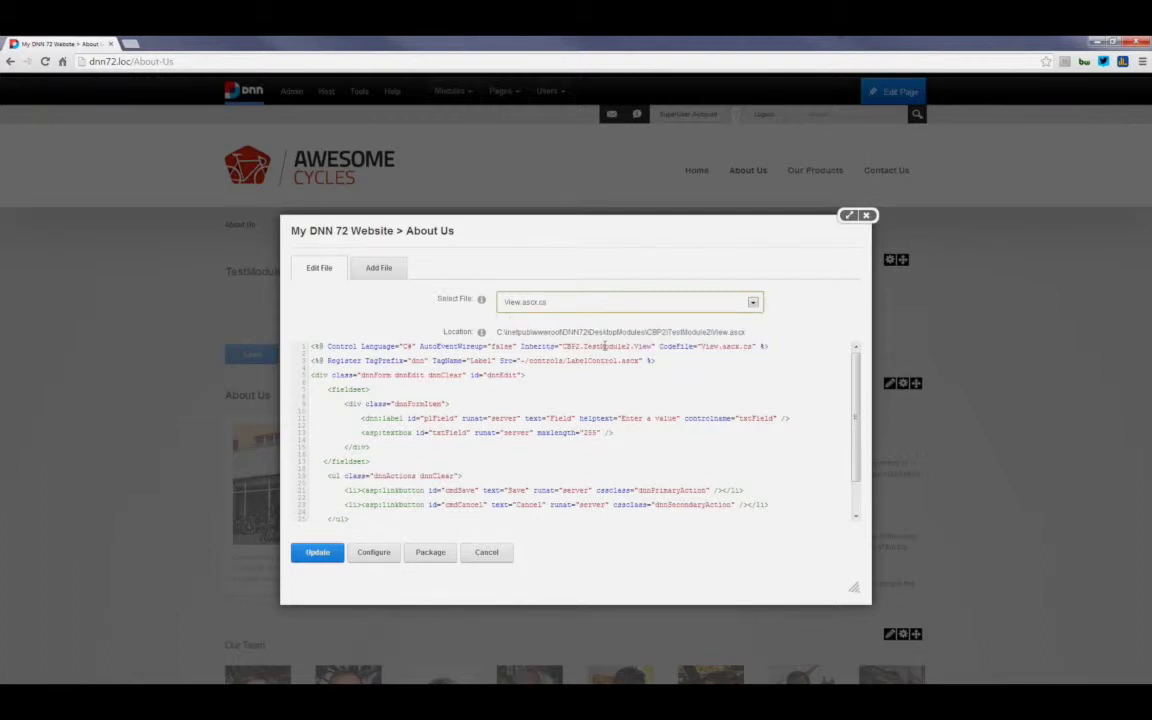
scroll(527, 404, "down", 5)
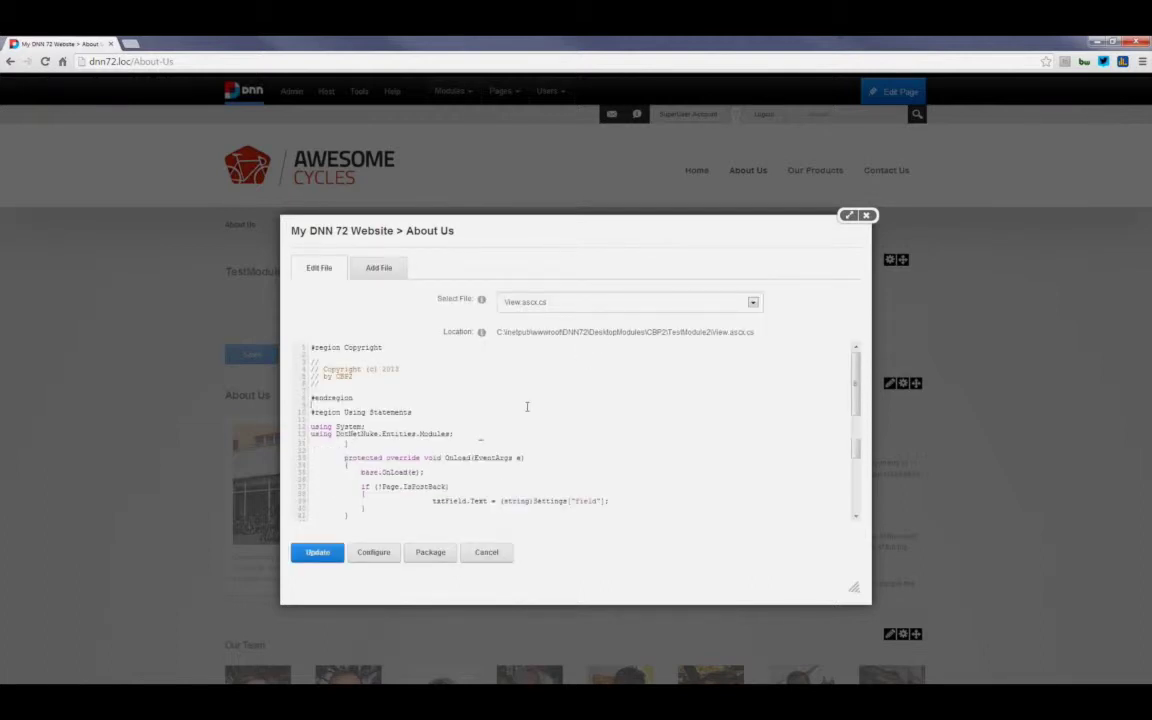
scroll(527, 406, "down", 5)
scroll(527, 406, "up", 10)
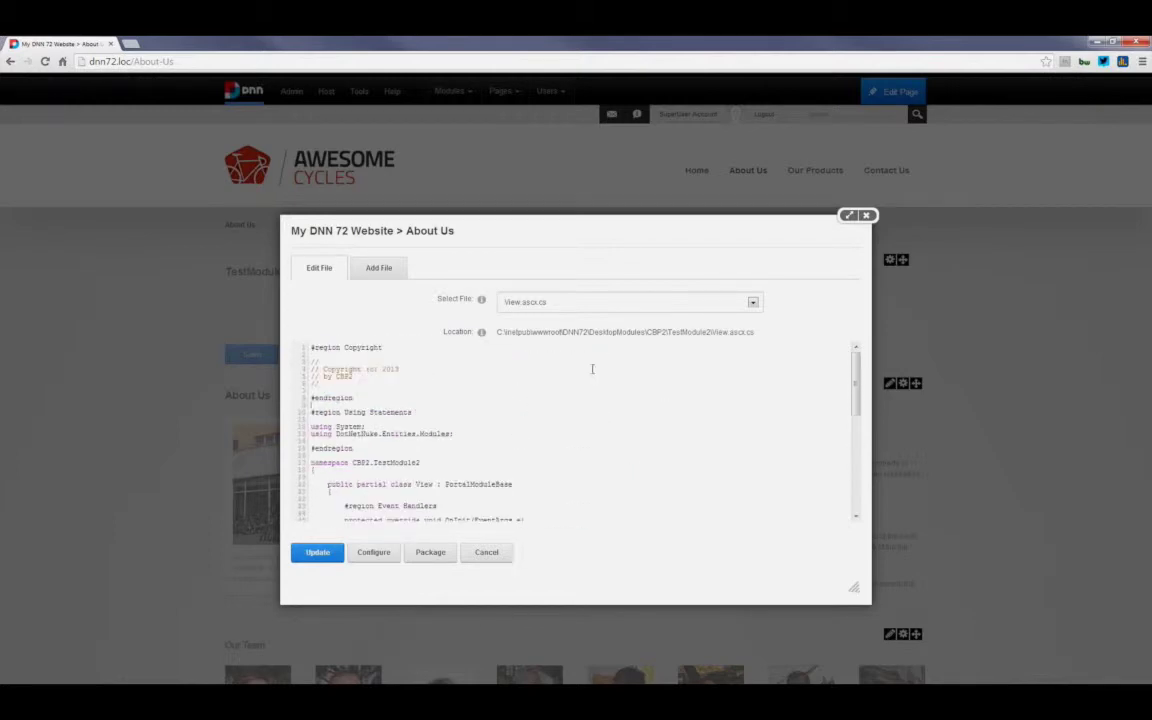
left_click(680, 304)
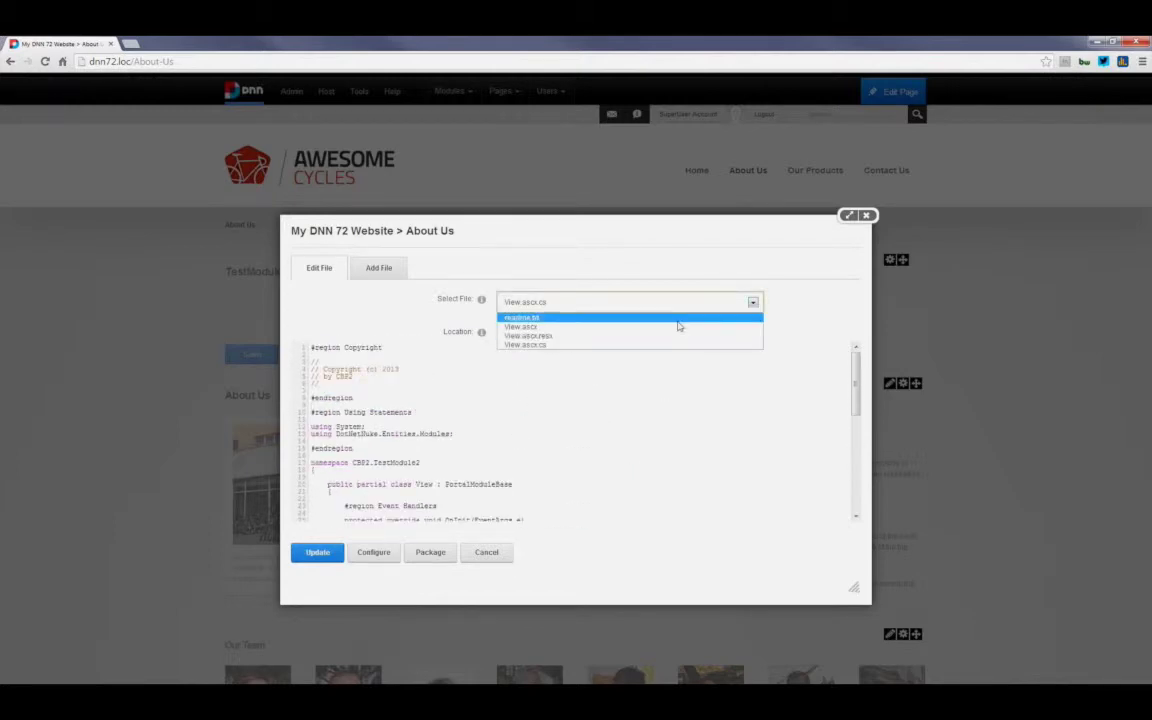
left_click(679, 327)
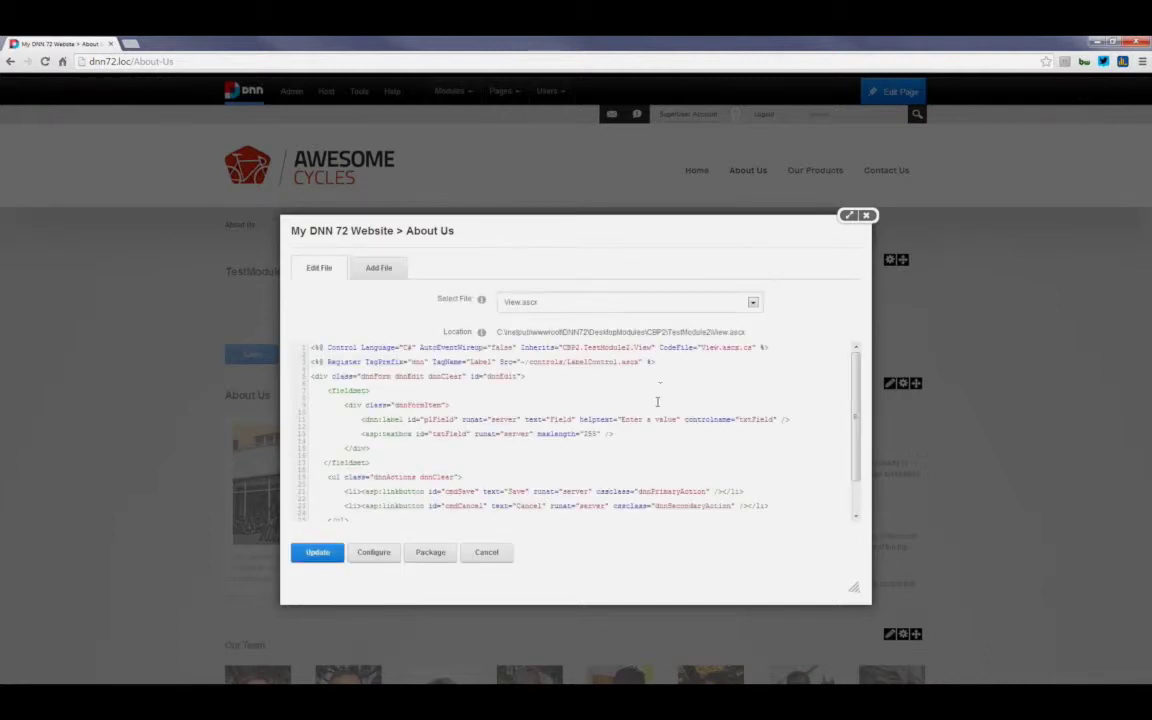
scroll(646, 397, "down", 2)
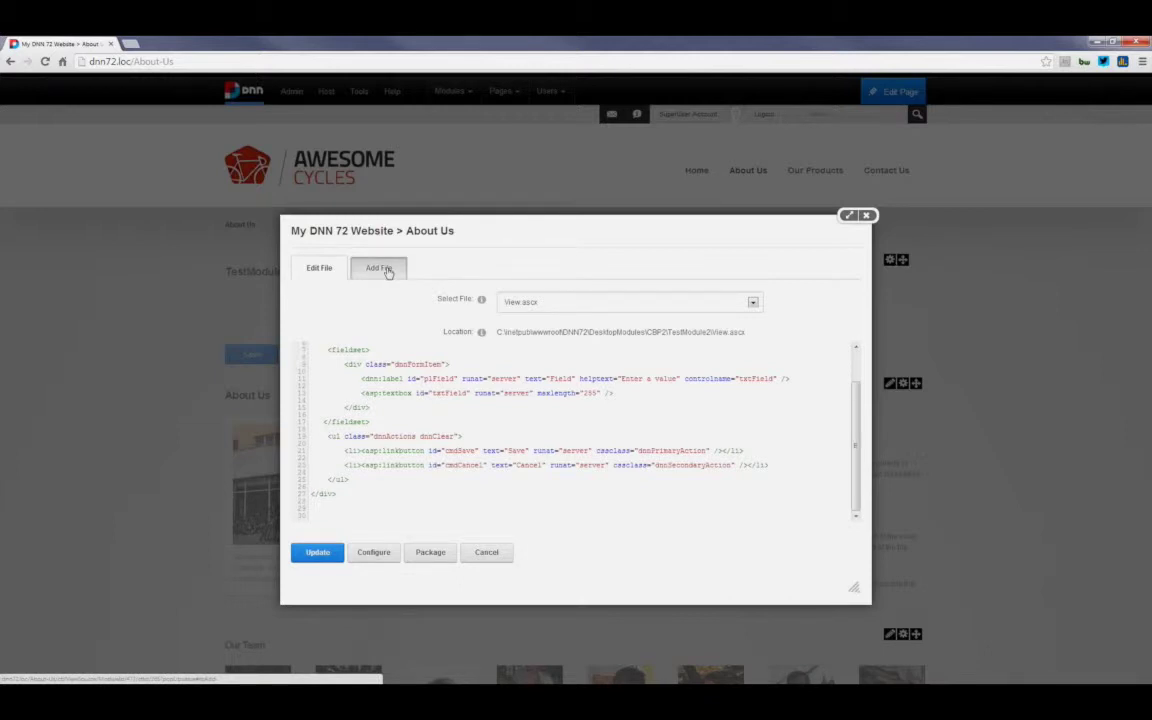
Step: Check the default Edit control name on Add File, then launch the Create Package wizard from Edit File
left_click(388, 273)
left_click(502, 372)
double_click(500, 371)
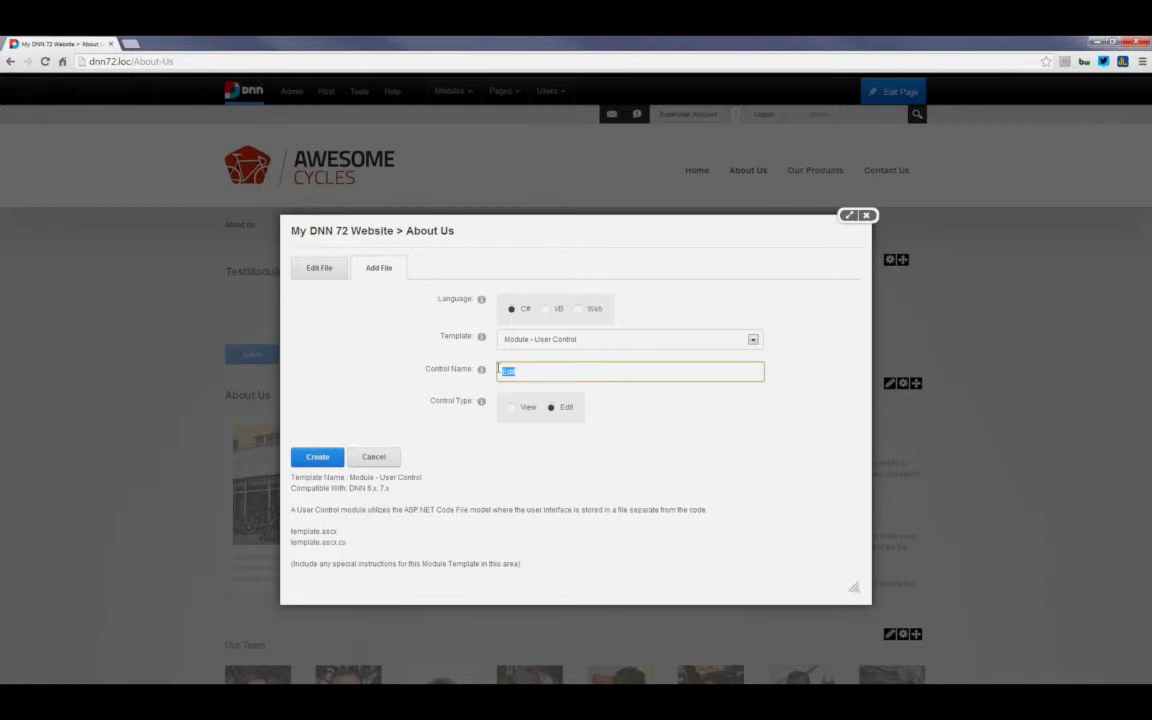
left_click(331, 274)
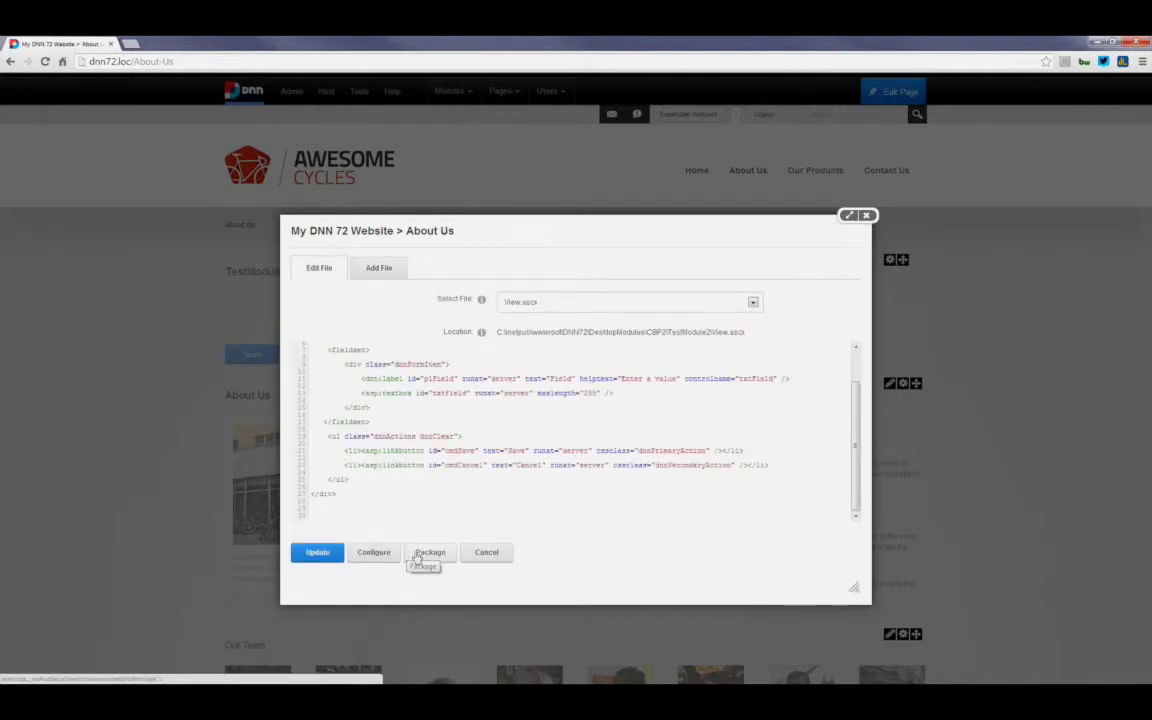
left_click(419, 557)
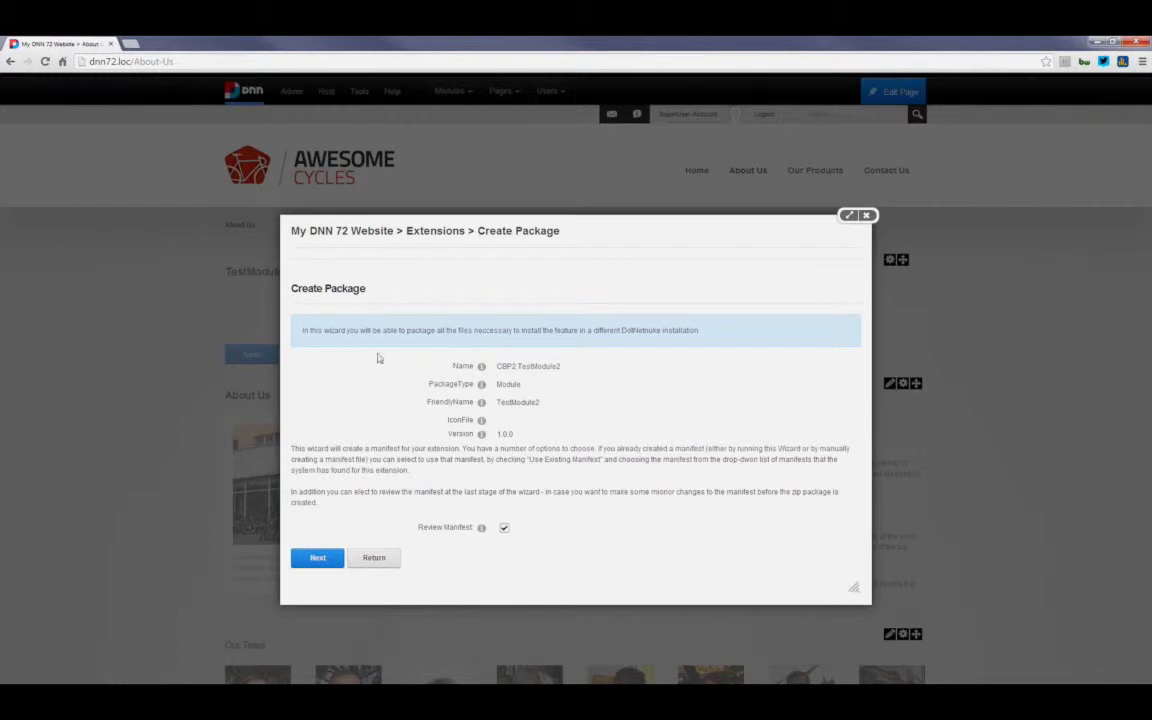
Step: Advance the package wizard past the file list and the empty Assemblies step to the manifest
left_click(319, 561)
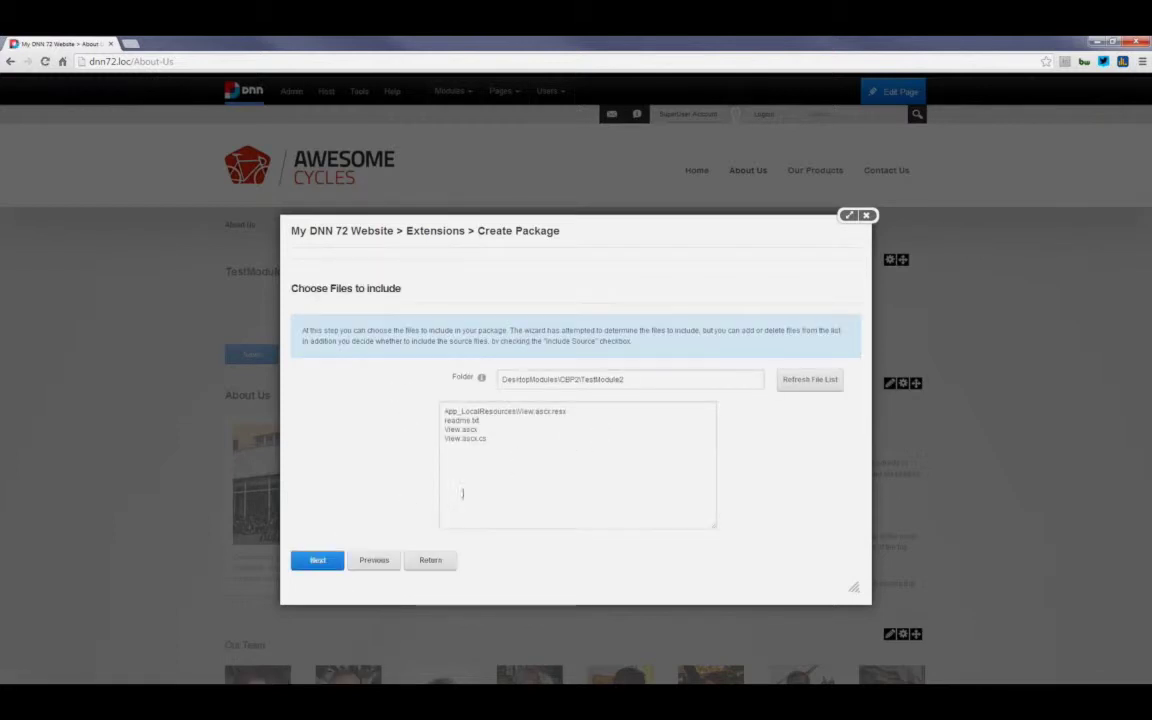
left_click(329, 561)
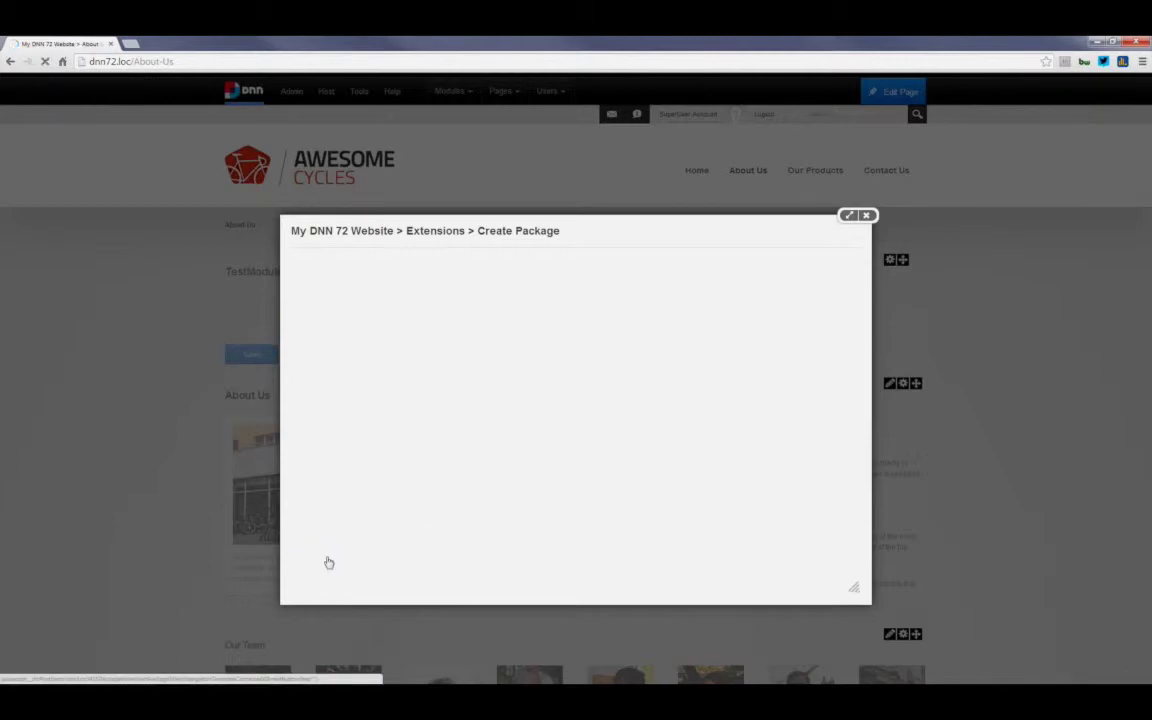
left_click_drag(378, 330, 463, 331)
left_click(494, 427)
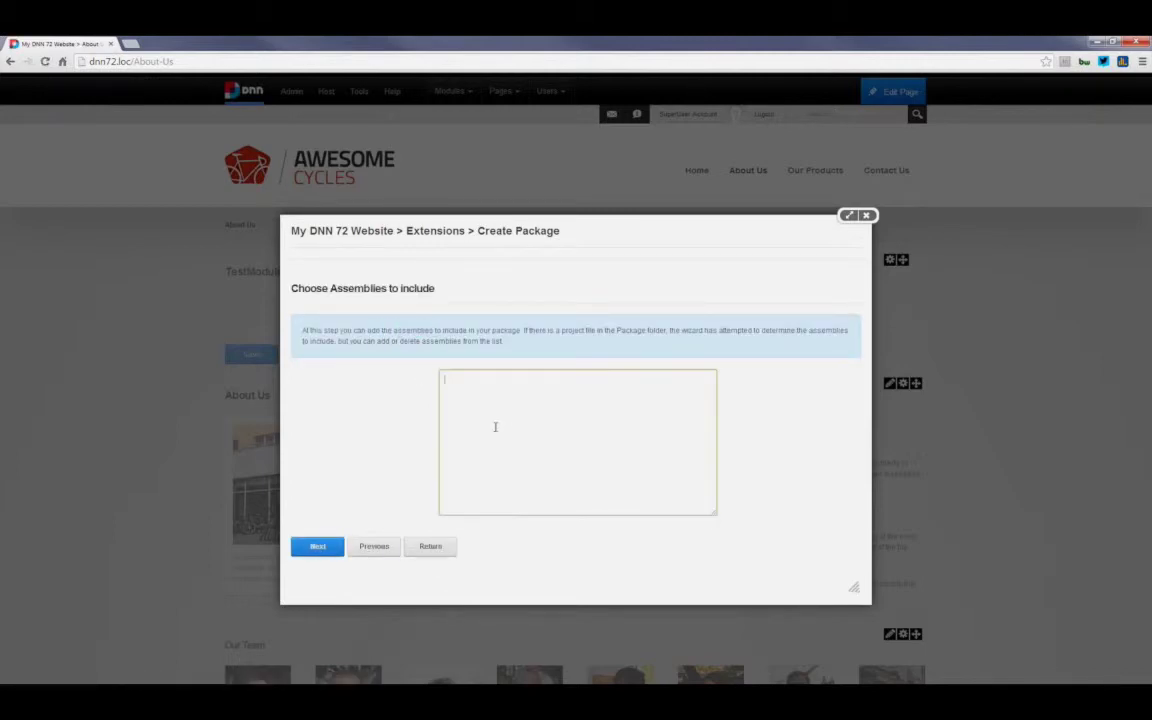
left_click(322, 553)
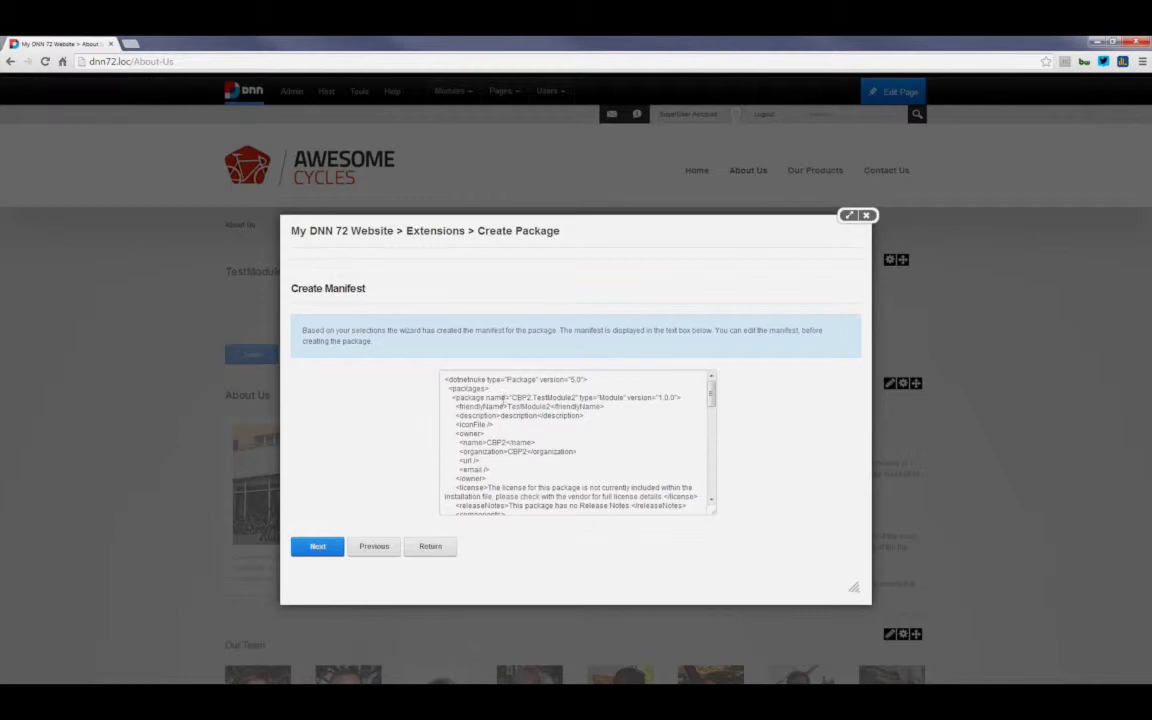
Step: Accept the TestModule2 manifest, create the manifest and CBP2_CBP2.TestModule2_01.00.00_Install.zip, then return
left_click_drag(508, 407, 536, 407)
scroll(496, 444, "down", 4)
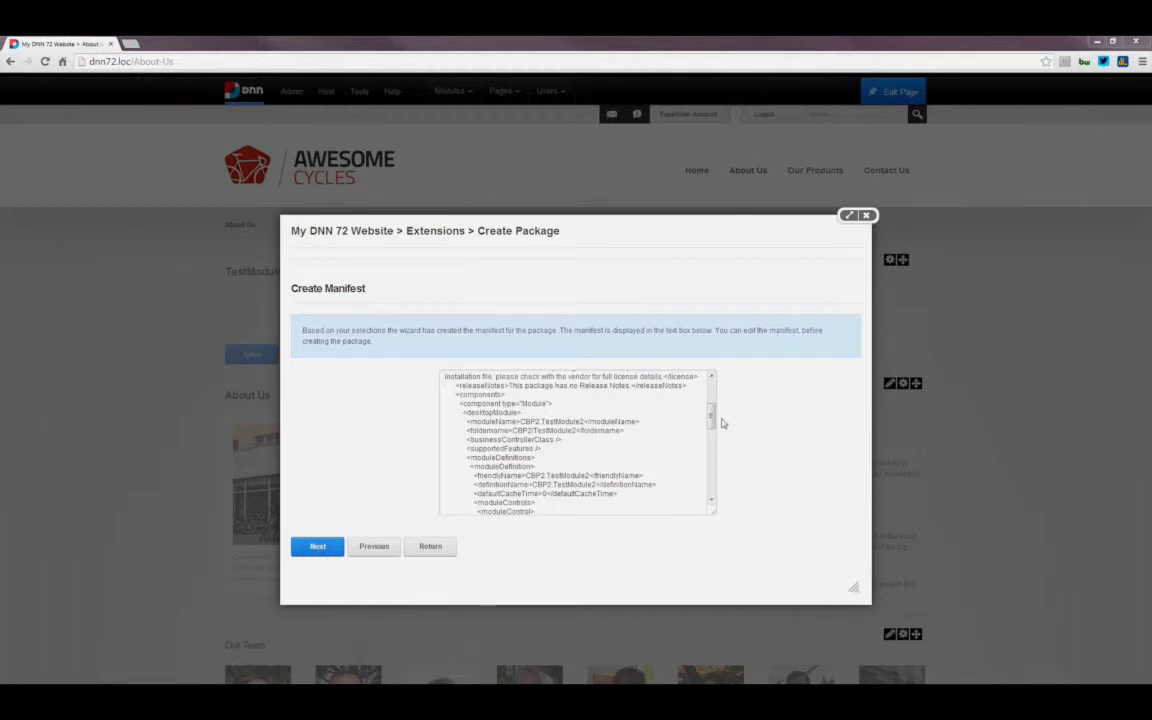
scroll(622, 457, "down", 6)
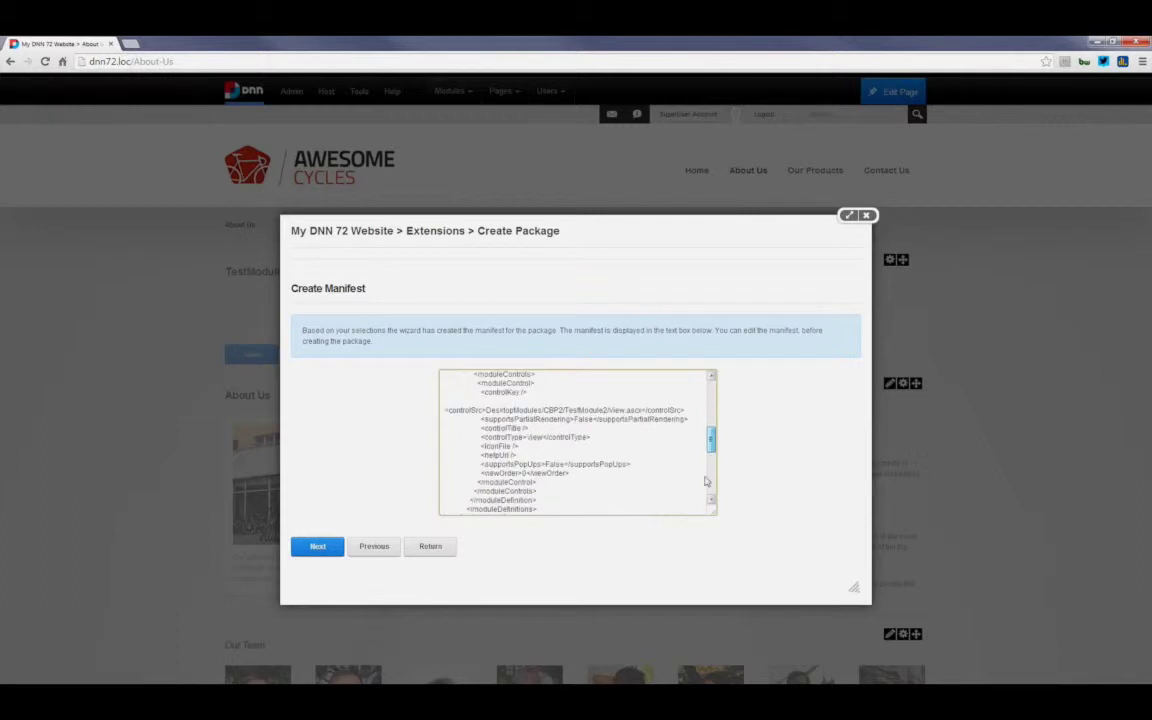
scroll(622, 457, "down", 2)
left_click(310, 548)
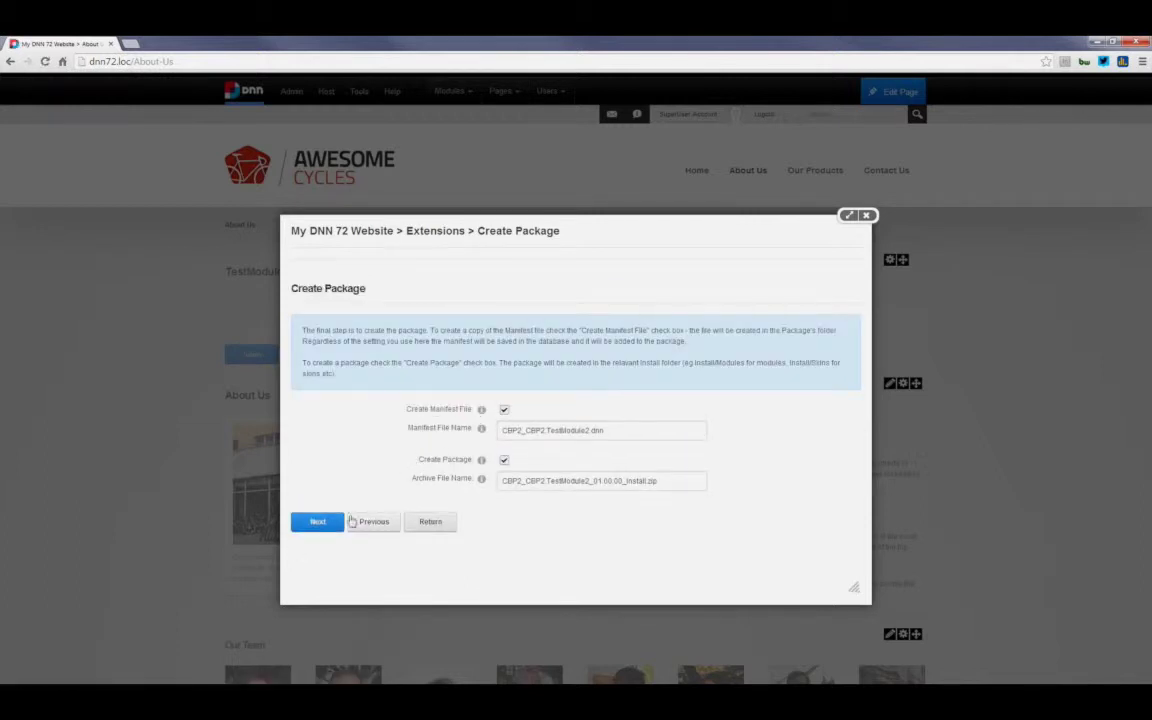
left_click(335, 525)
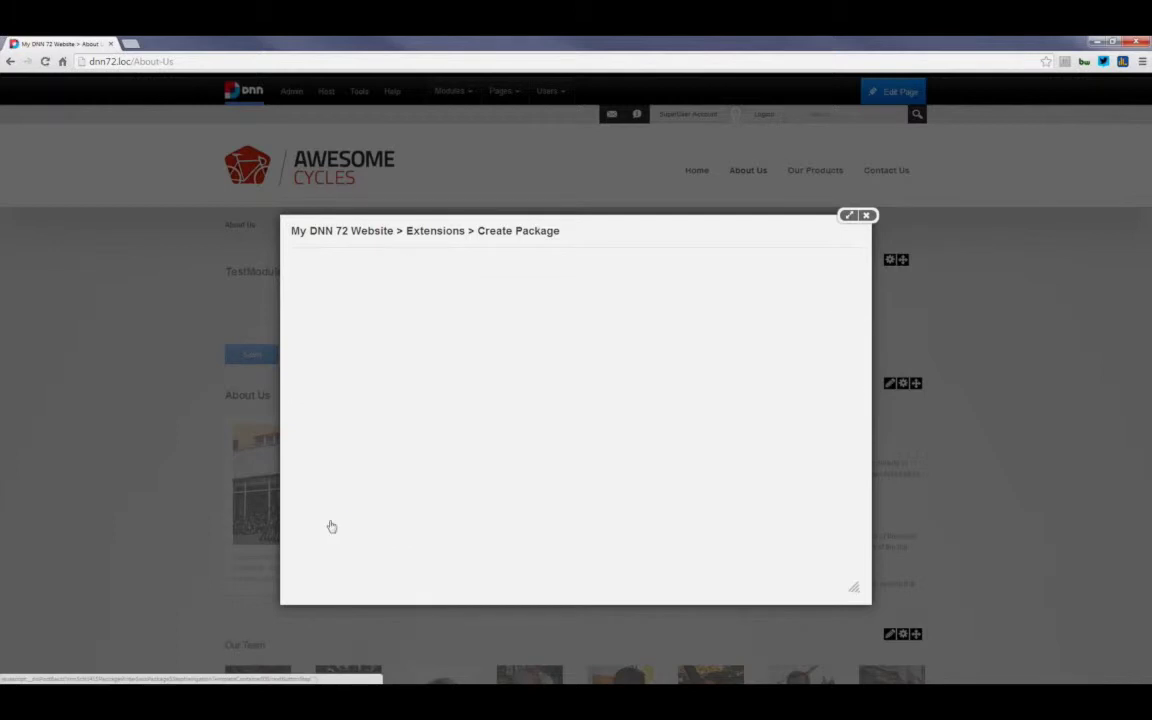
scroll(462, 453, "down", 1)
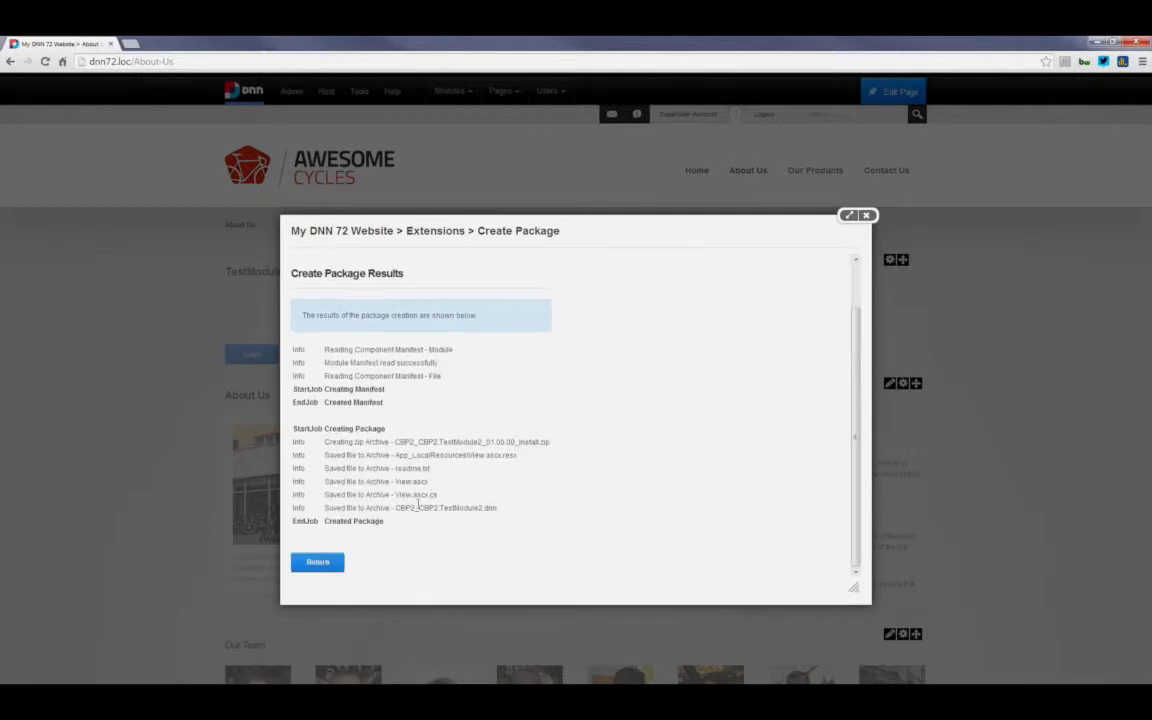
left_click(336, 565)
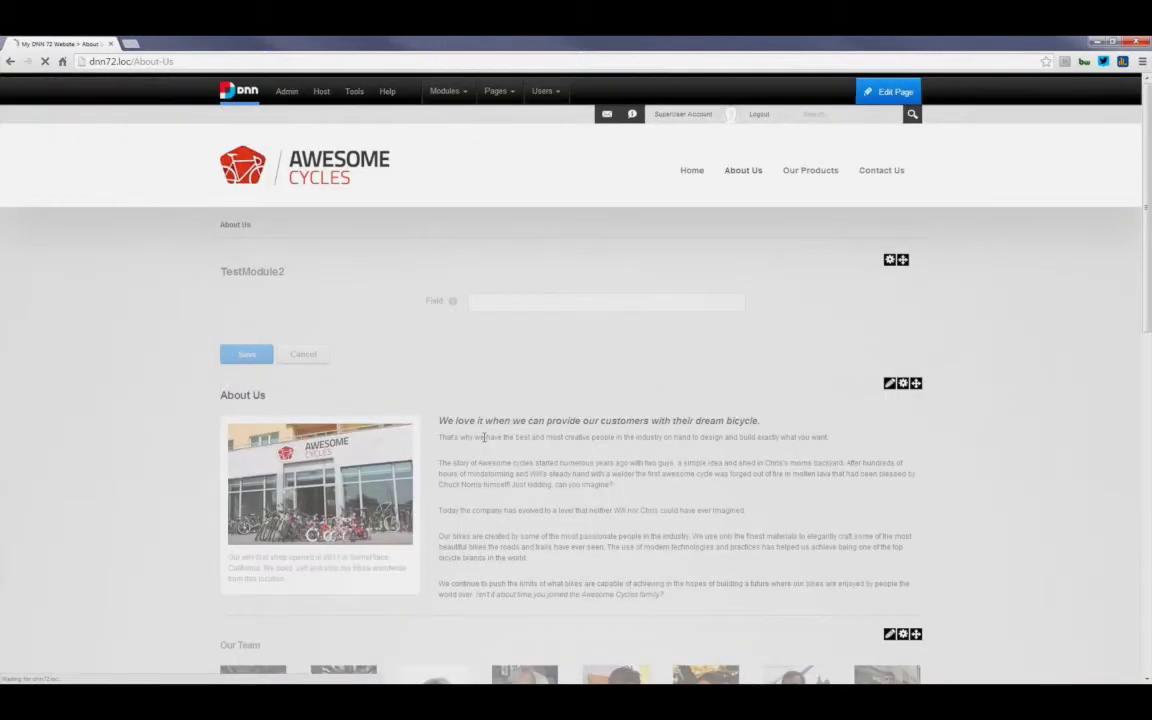
Step: Open TestModule2's module file editor after briefly opening and closing its module settings
left_click(887, 262)
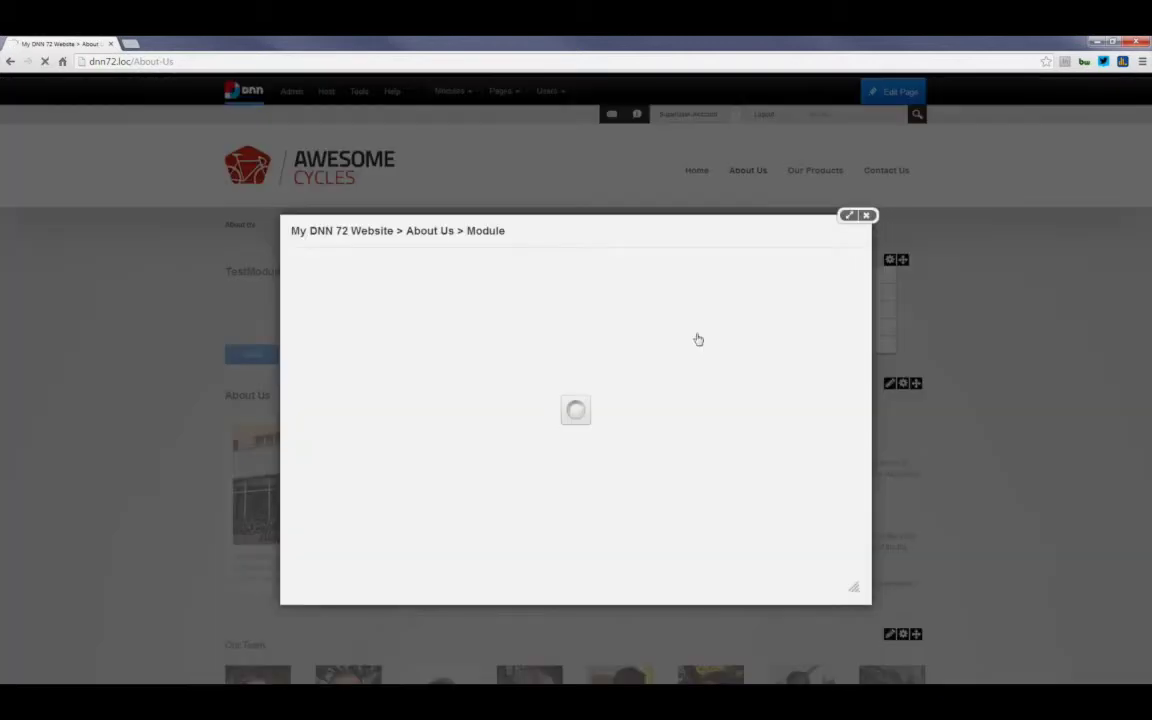
left_click(868, 216)
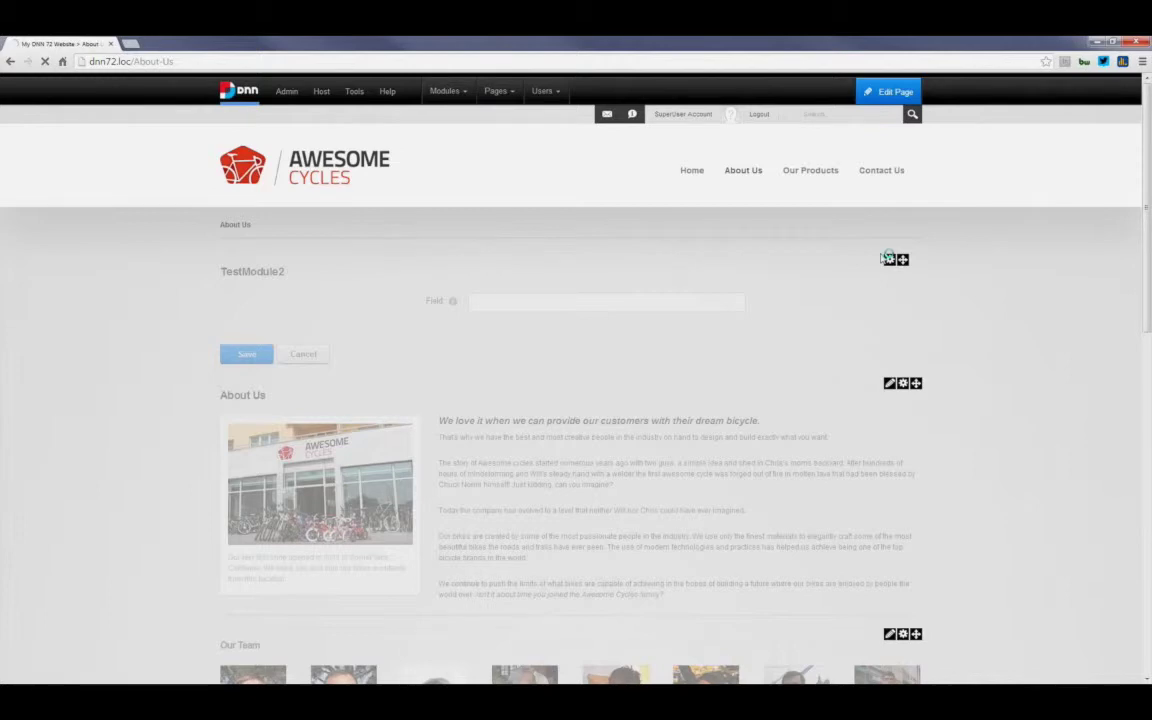
left_click(844, 311)
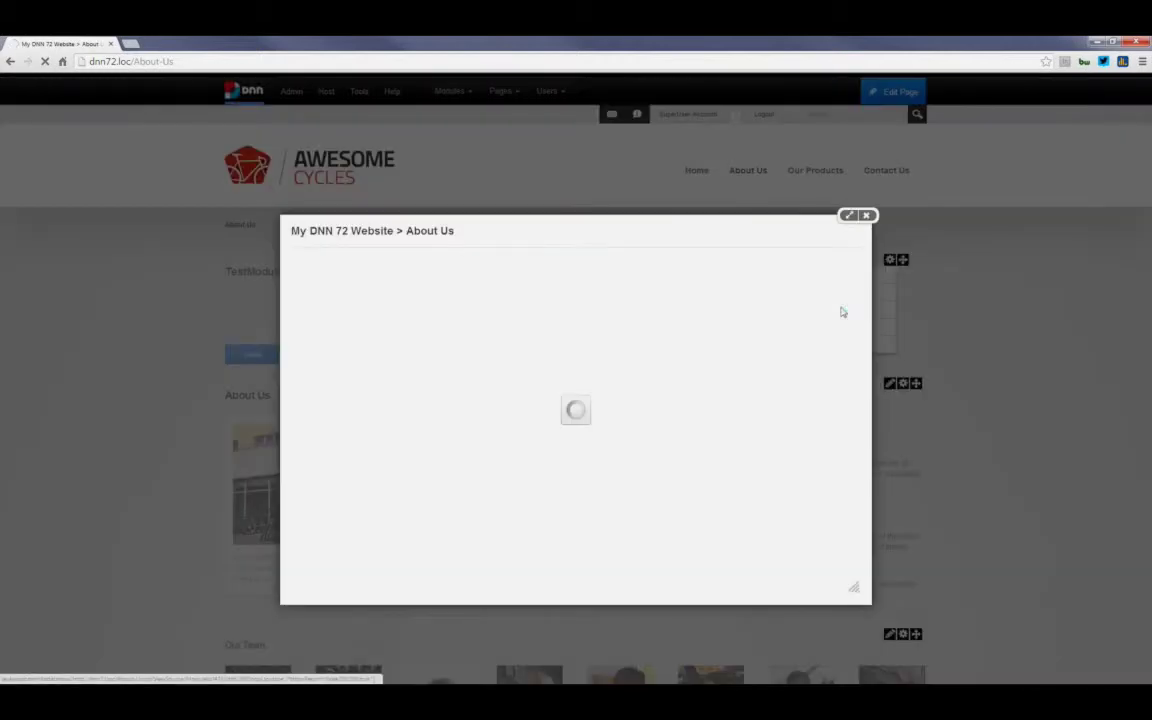
Step: Add a new Edit-type C# user control named Settings from the Module - User Control template
left_click(375, 266)
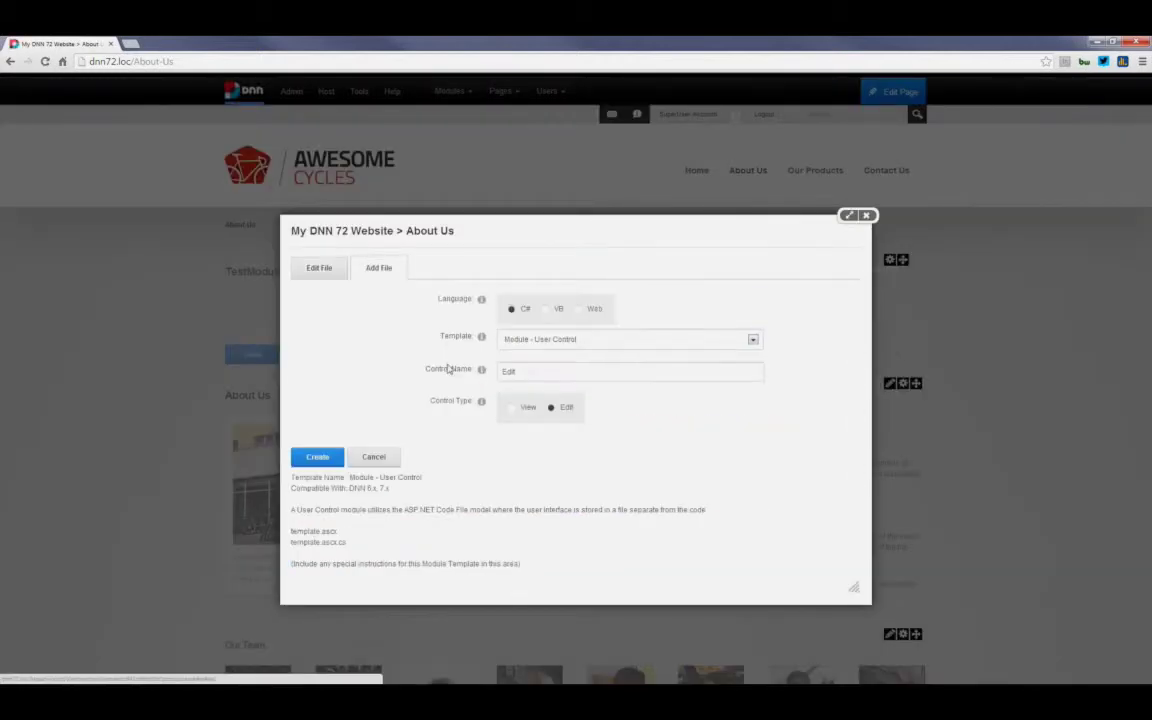
double_click(507, 372)
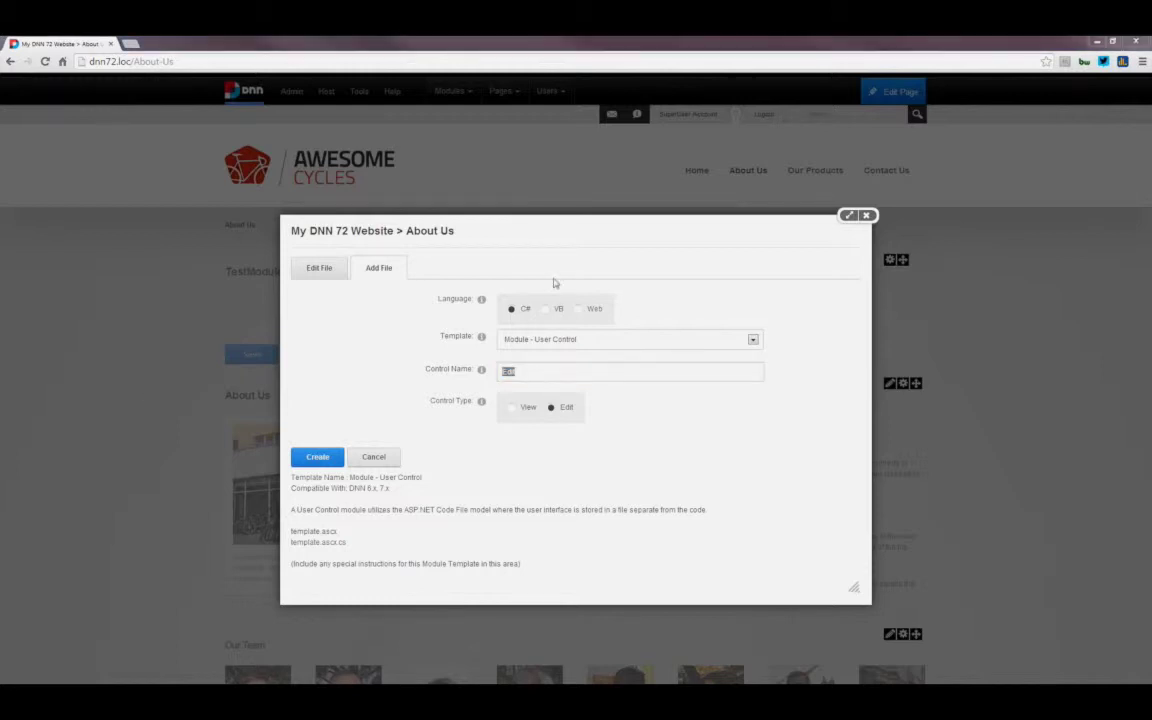
left_click(552, 373)
key("ctrl+a")
type("Setti")
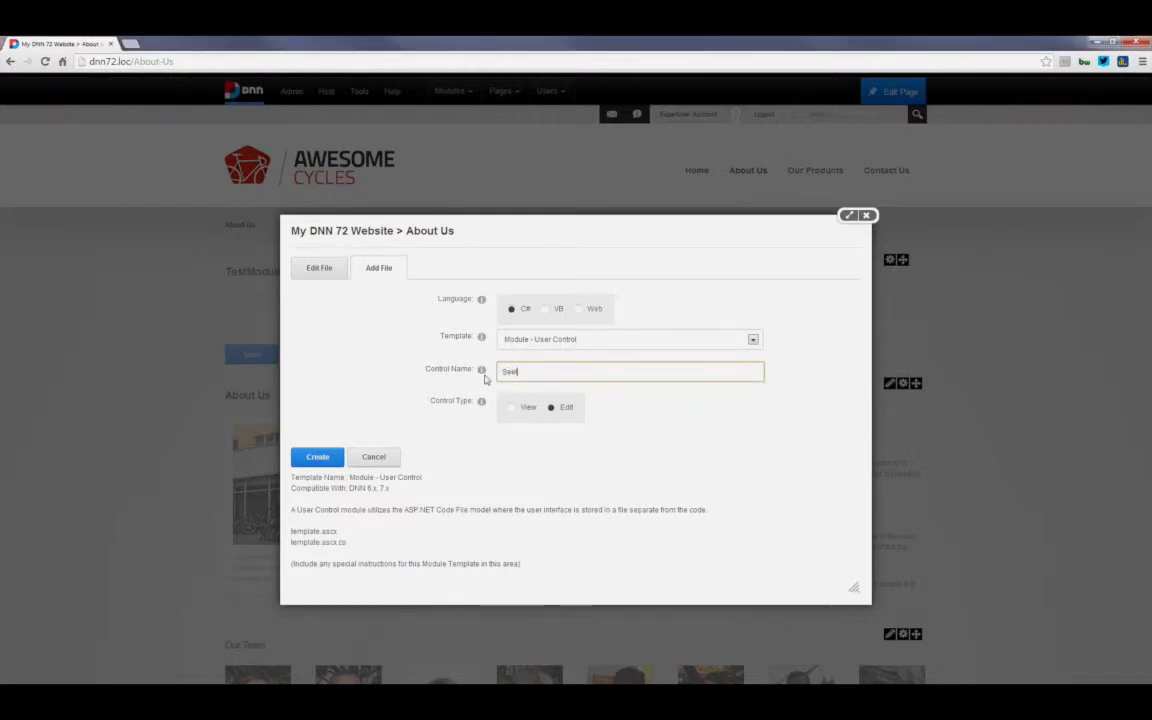
type("ngs")
left_click(318, 459)
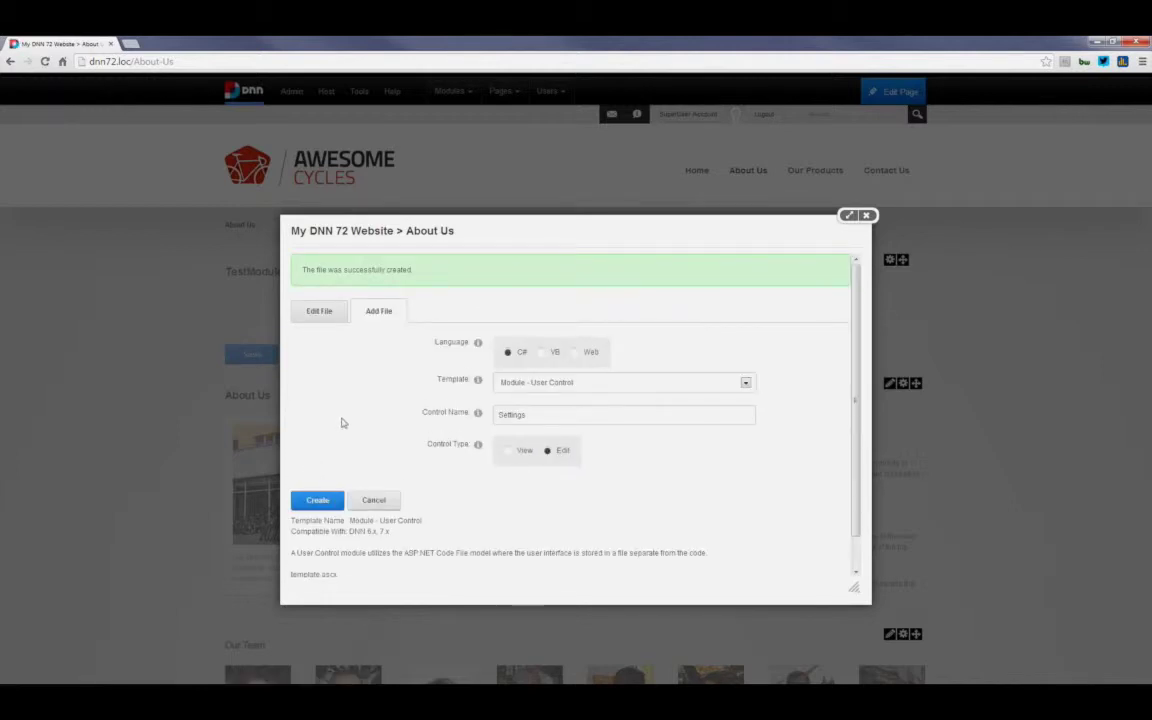
scroll(344, 416, "down", 1)
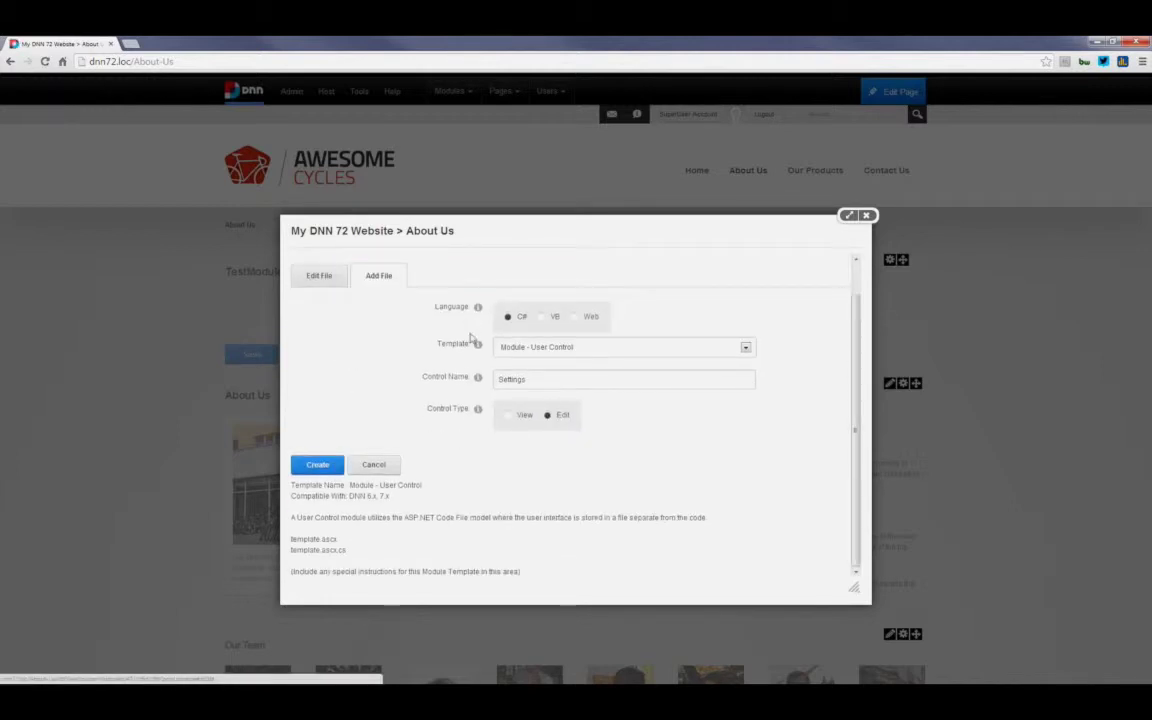
Step: Select and save Settings.ascx under Edit File, close the editor, and open TestModule2's Module Settings
left_click(336, 277)
left_click(555, 313)
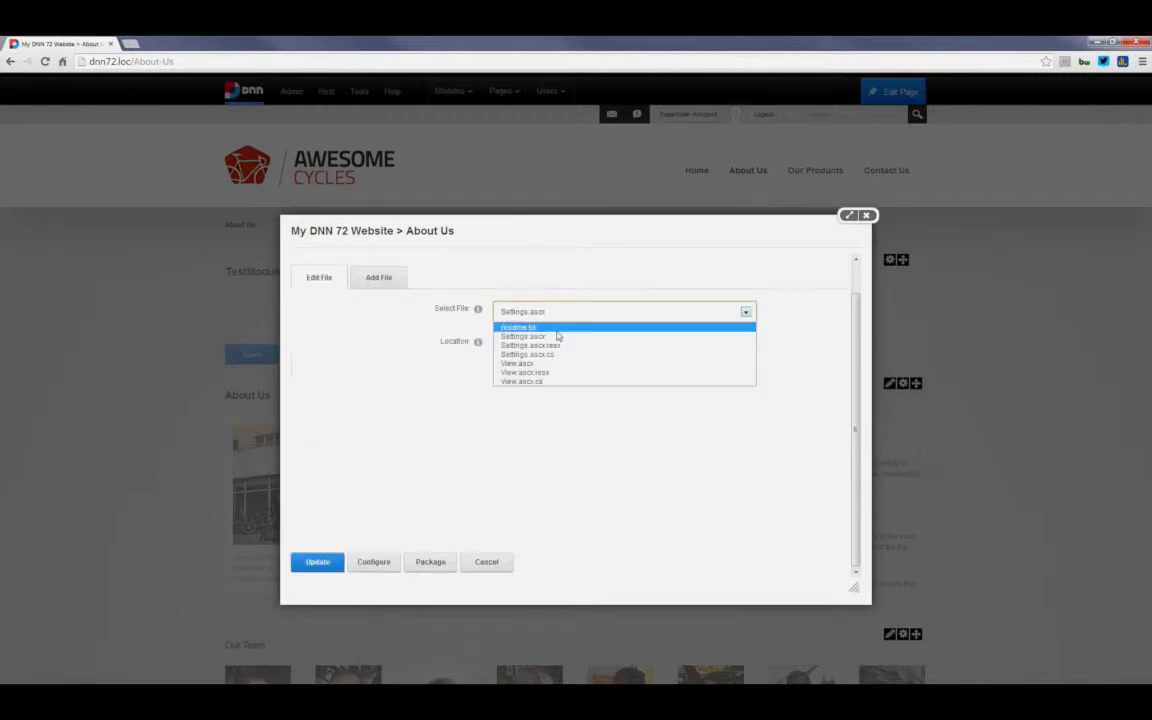
left_click(555, 336)
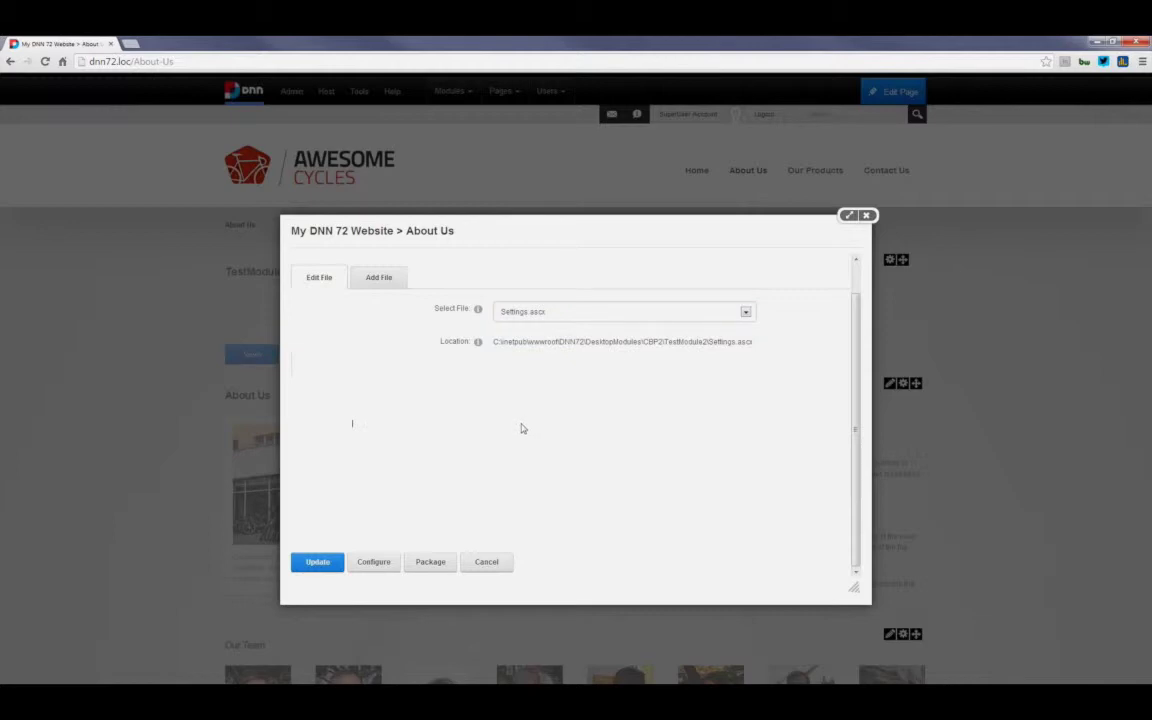
left_click(330, 564)
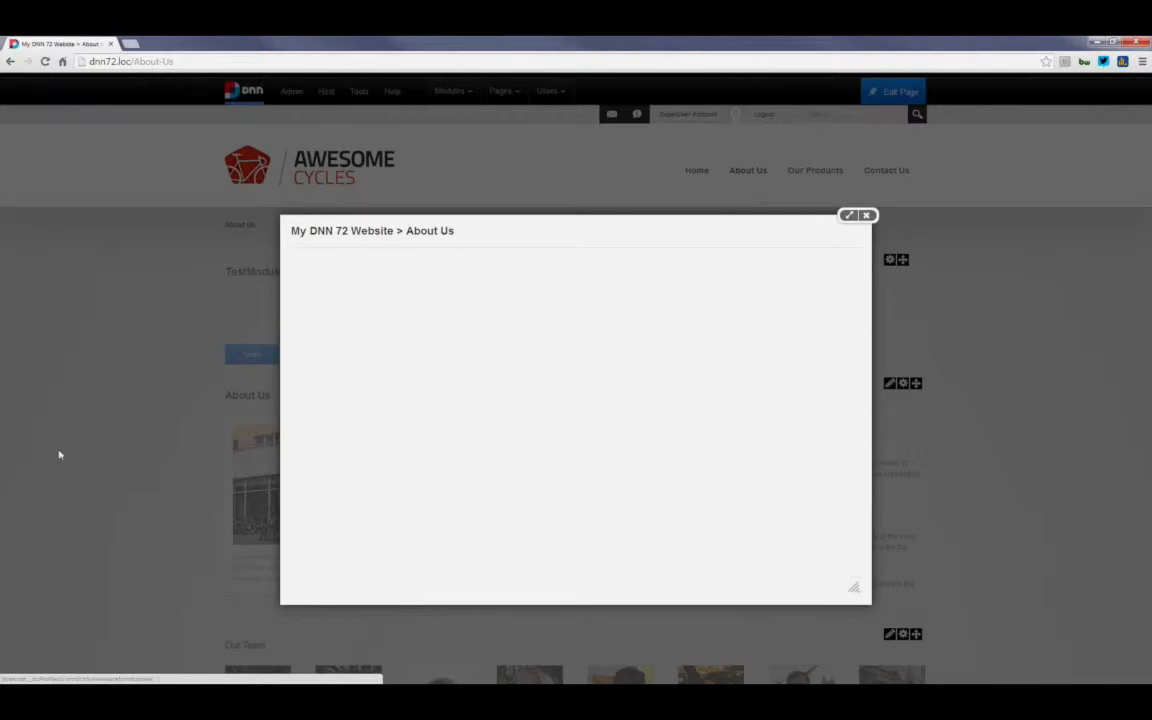
left_click(866, 216)
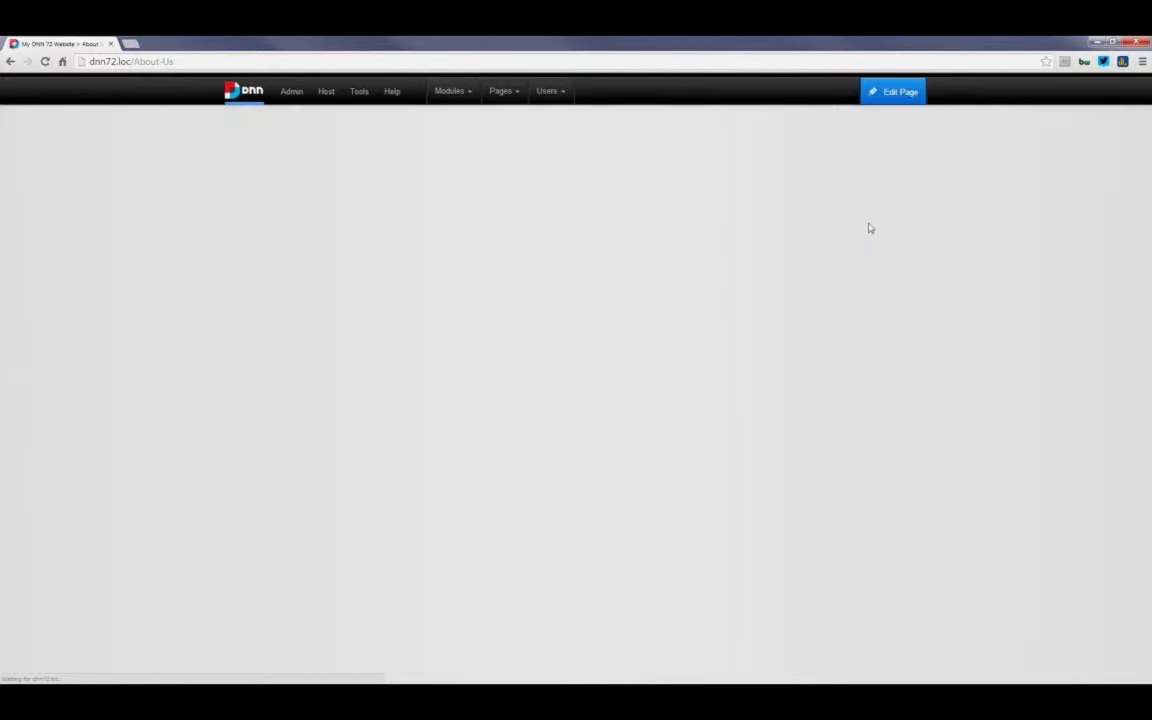
left_click(875, 272)
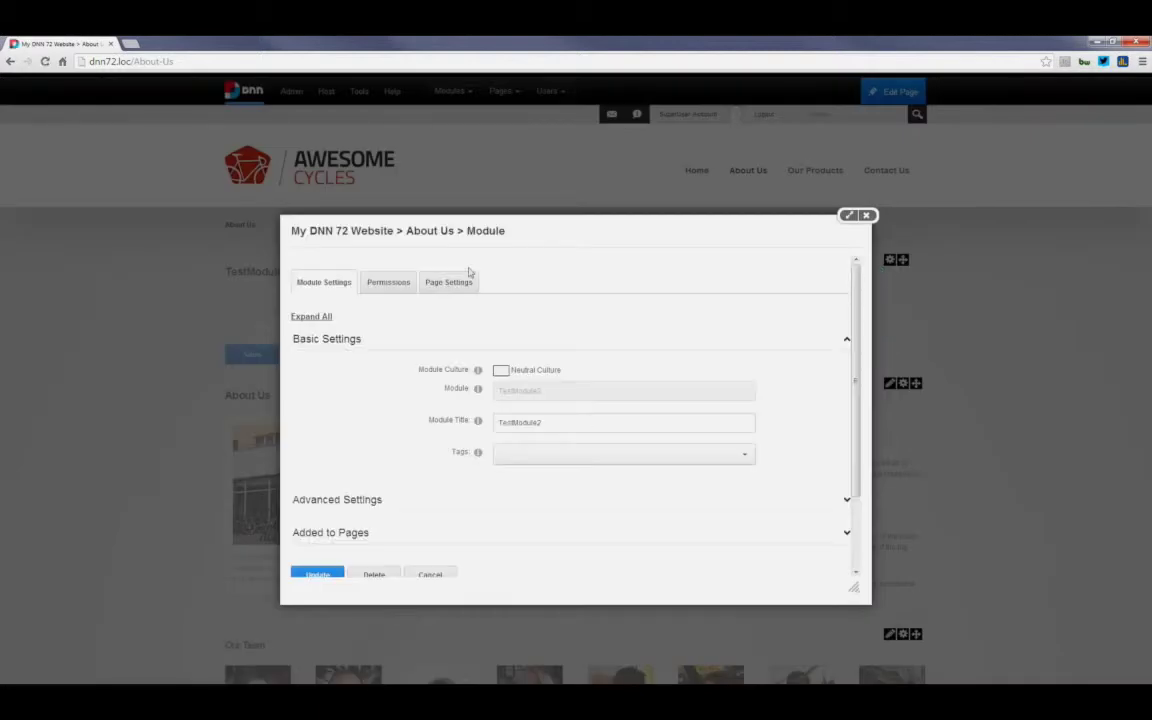
Step: Close TestModule2's Module Settings dialog so the About Us page shows its input form
left_click(866, 215)
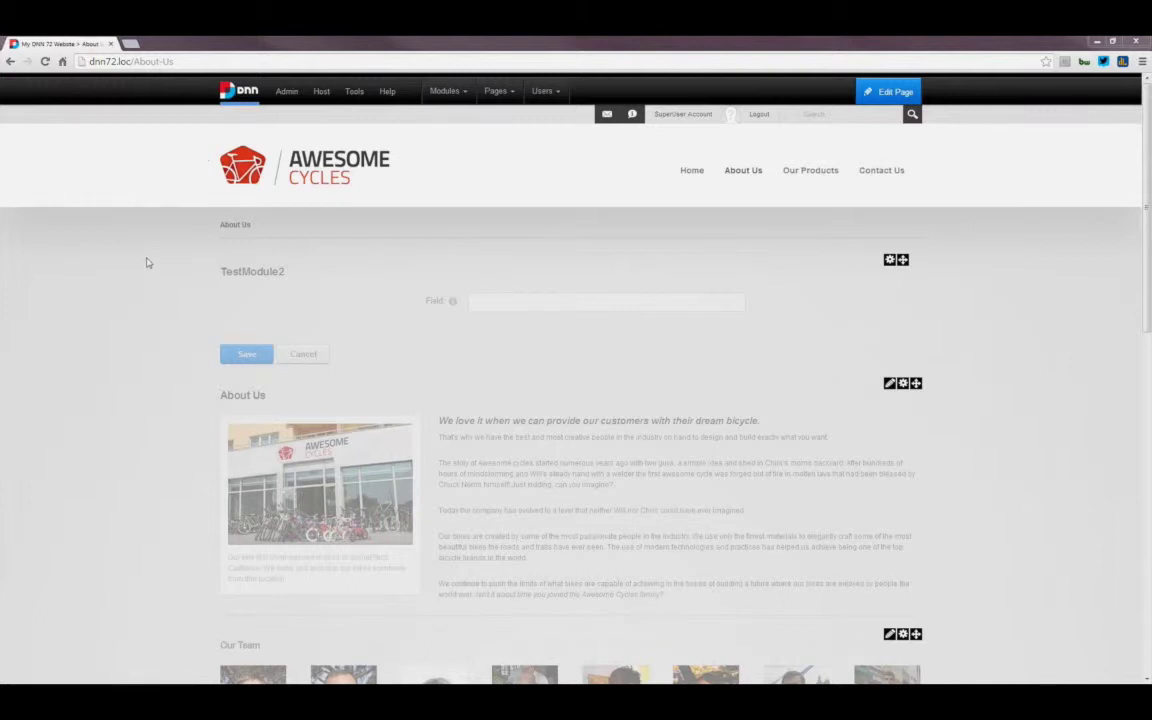
mouse_move(321, 104)
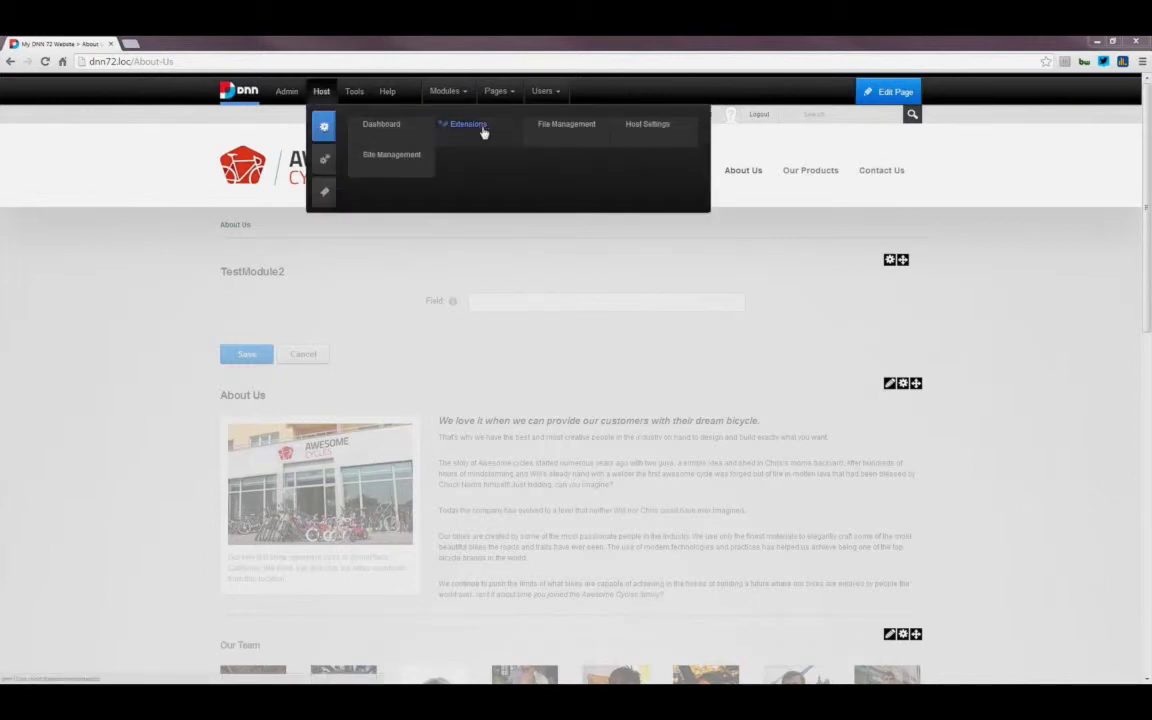
left_click(480, 129)
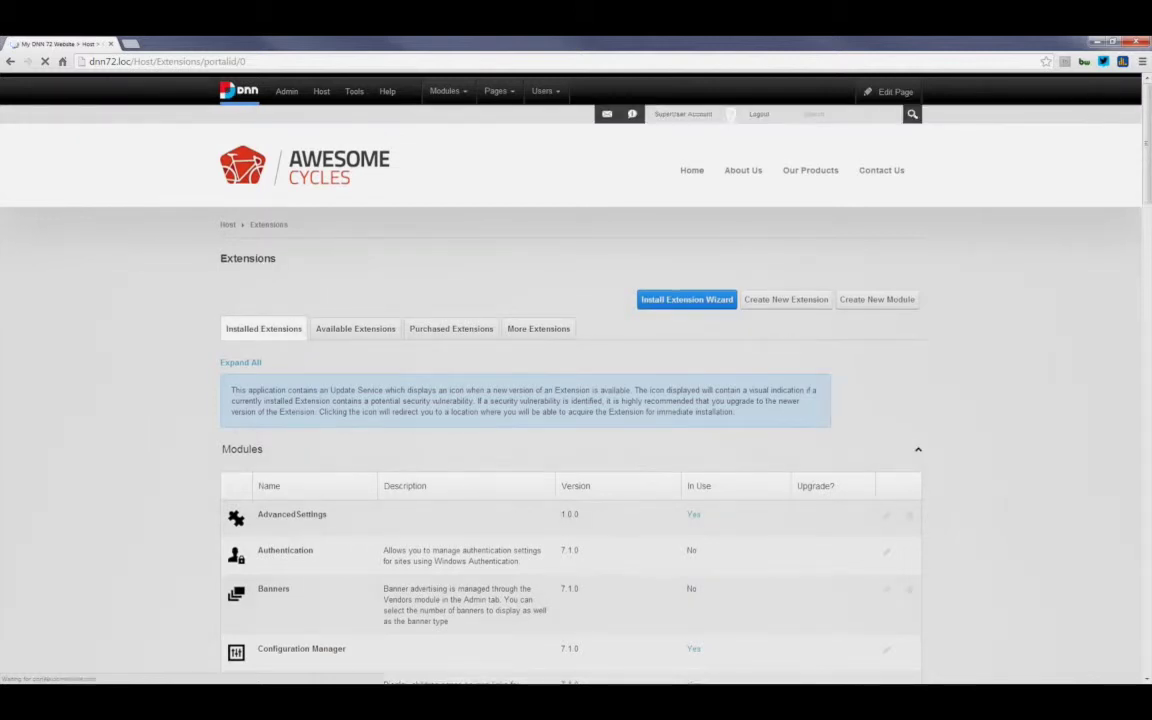
scroll(576, 400, "down", 1)
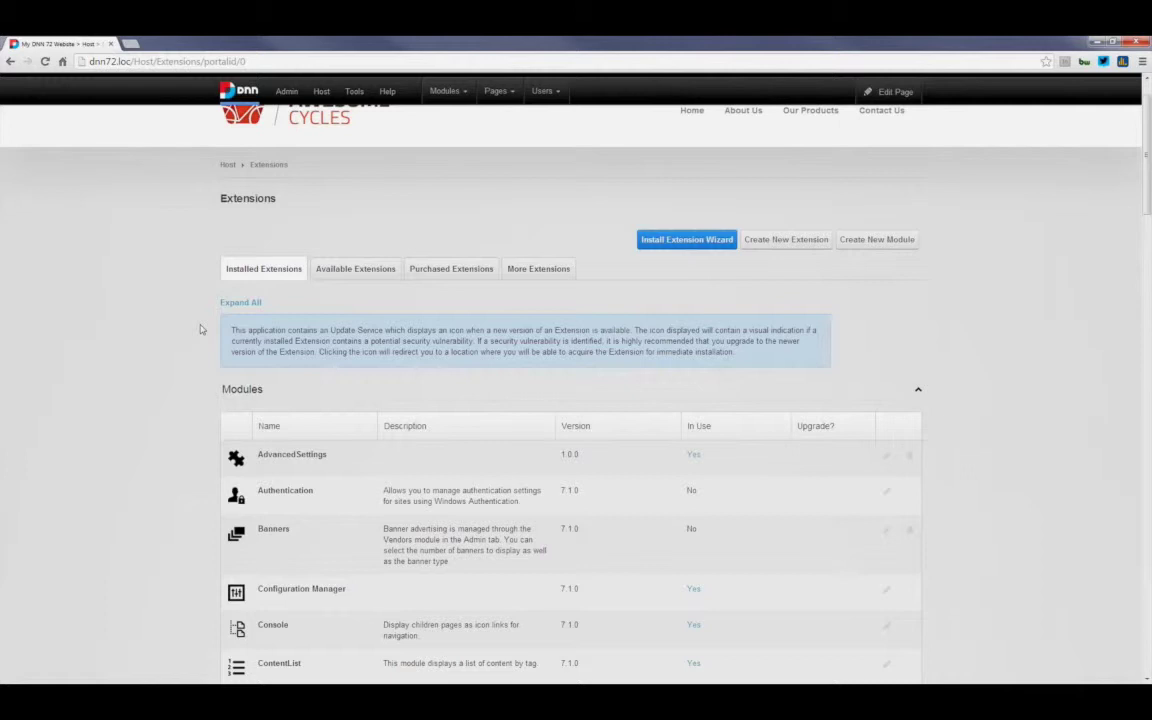
scroll(190, 330, "down", 1)
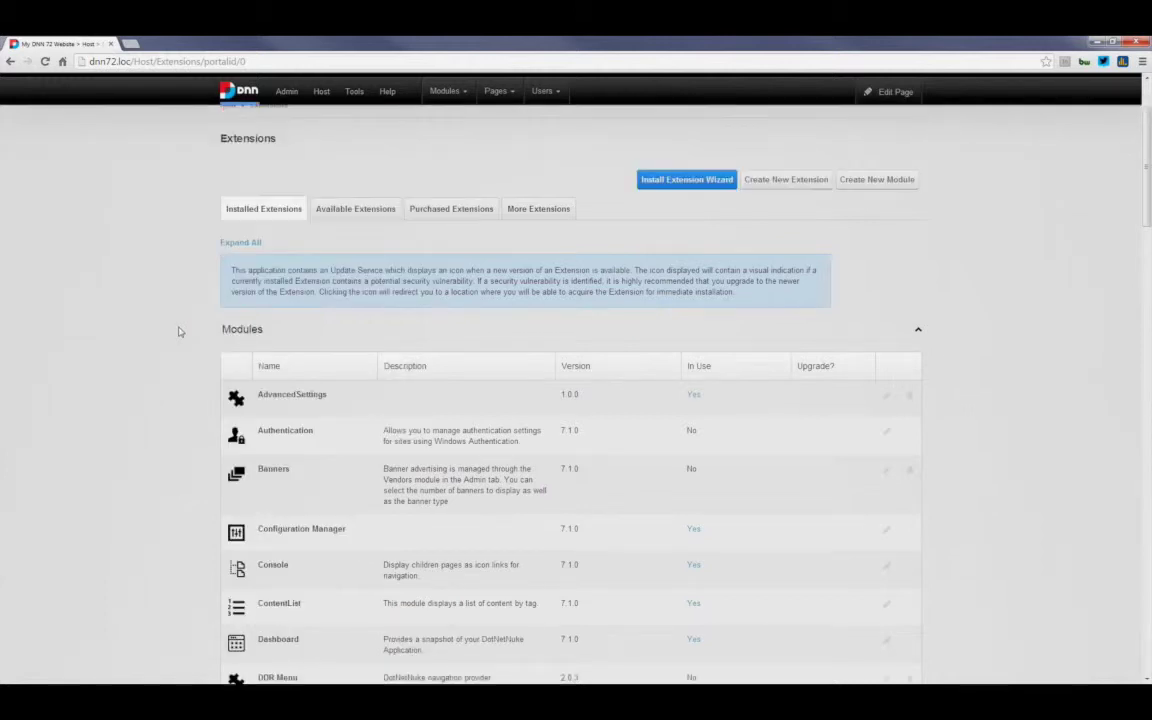
scroll(180, 331, "down", 1)
left_click(247, 270)
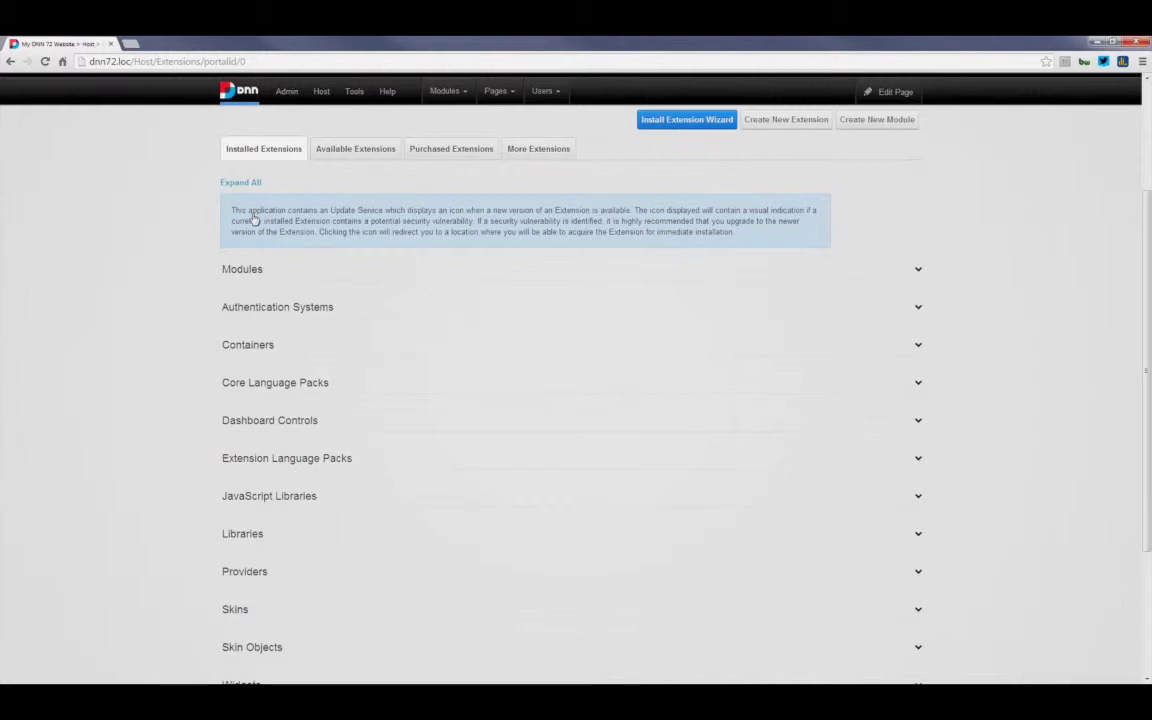
left_click(255, 270)
scroll(258, 374, "down", 1)
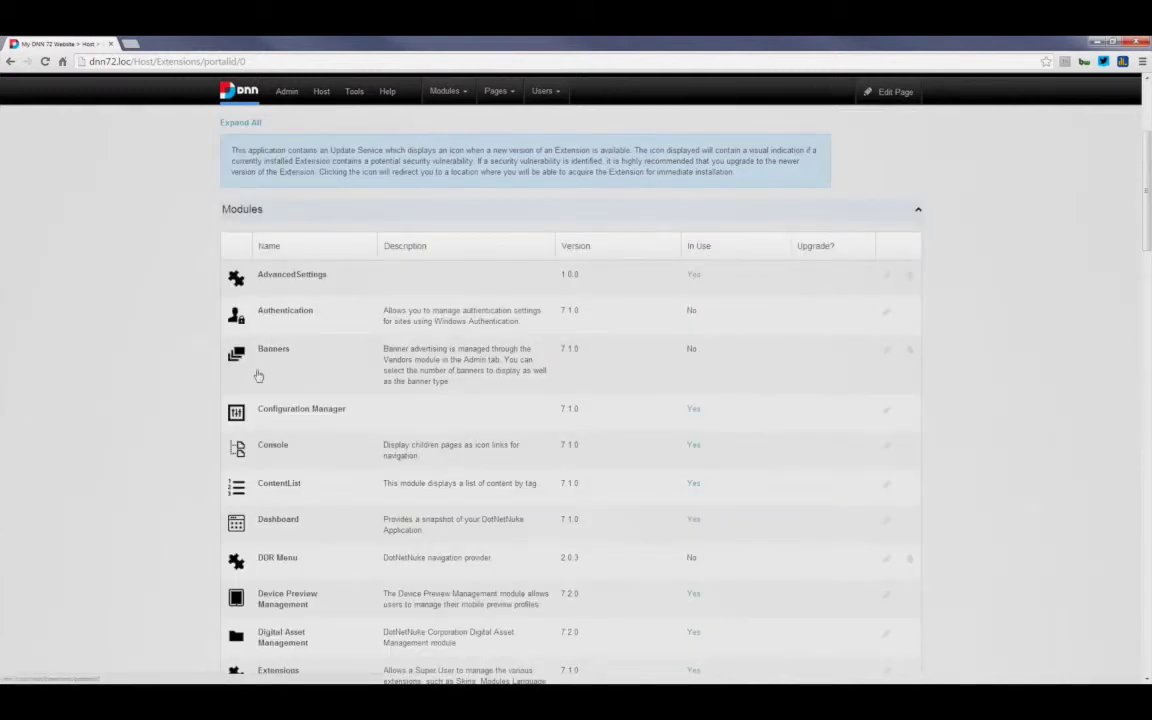
left_click(253, 210)
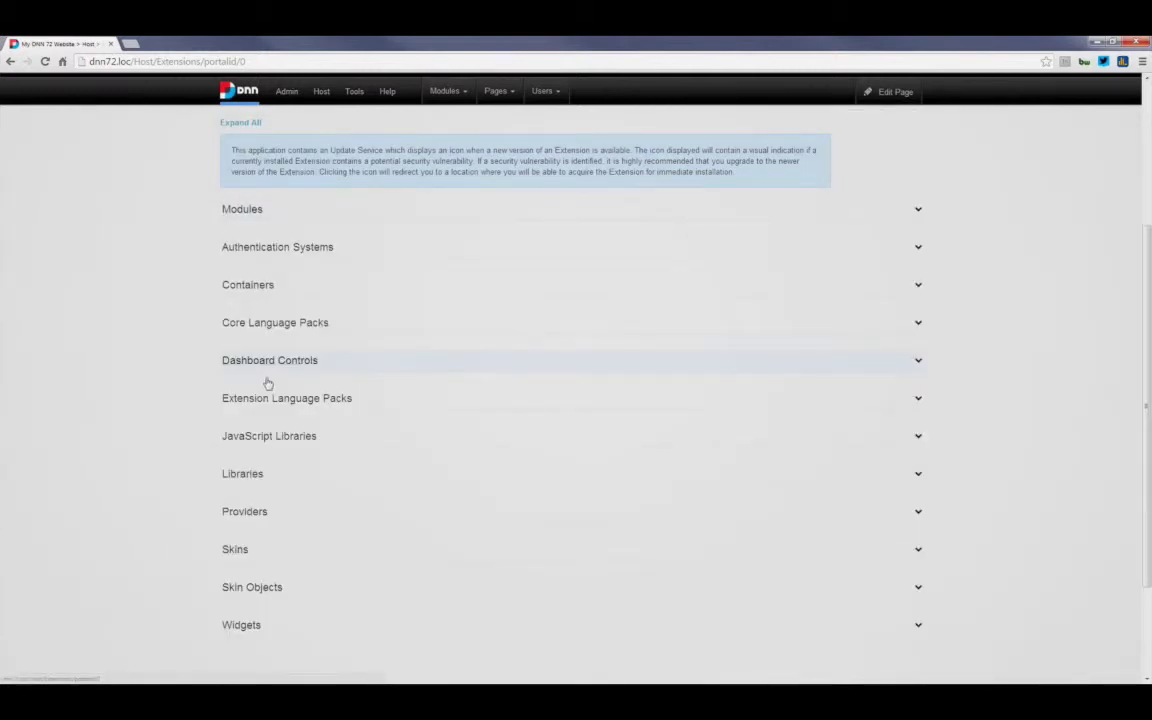
scroll(229, 395, "down", 1)
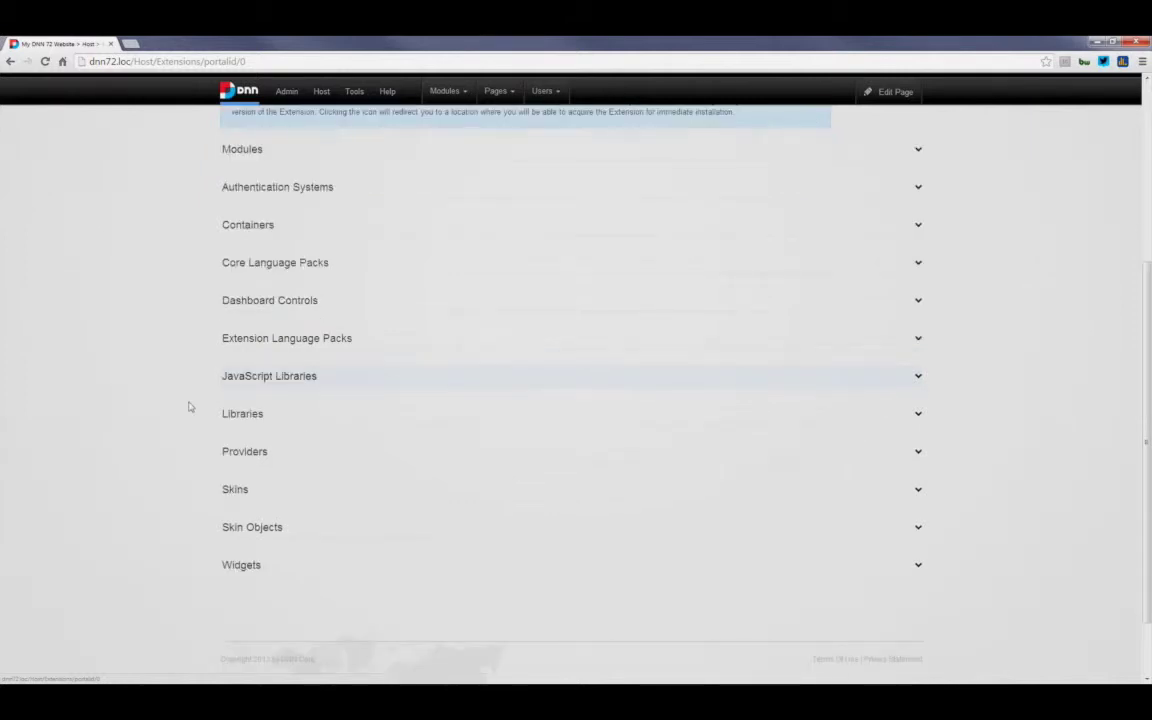
Step: Expand JavaScript Libraries to list jQuery 1.9.1, jQueryUI 1.10.3, Knockout 2.2.1 and related libraries
left_click(229, 378)
scroll(190, 407, "down", 1)
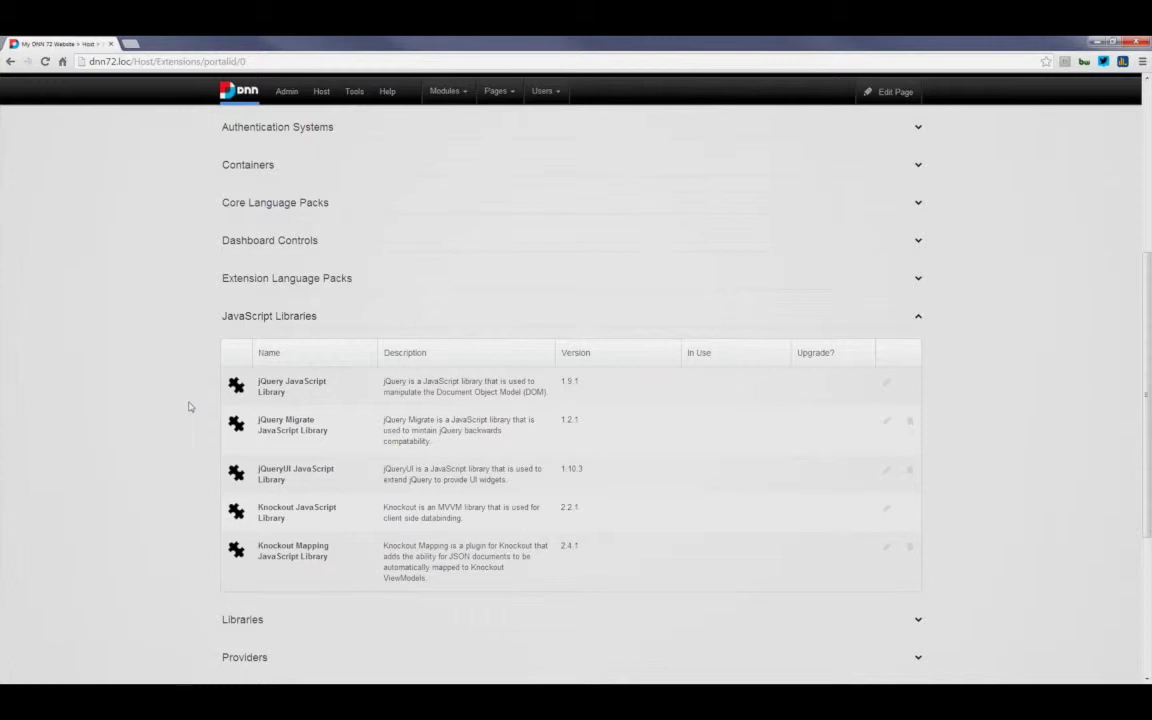
scroll(191, 407, "down", 1)
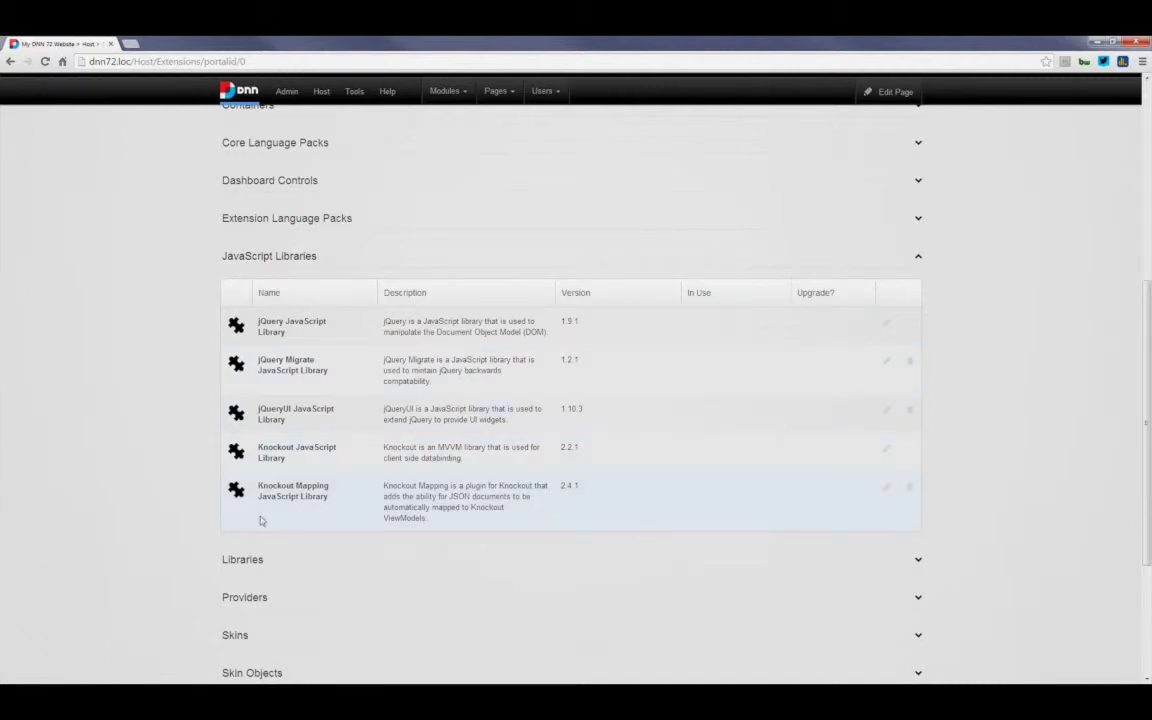
left_click_drag(291, 449, 315, 452)
left_click(378, 462)
left_click(885, 453)
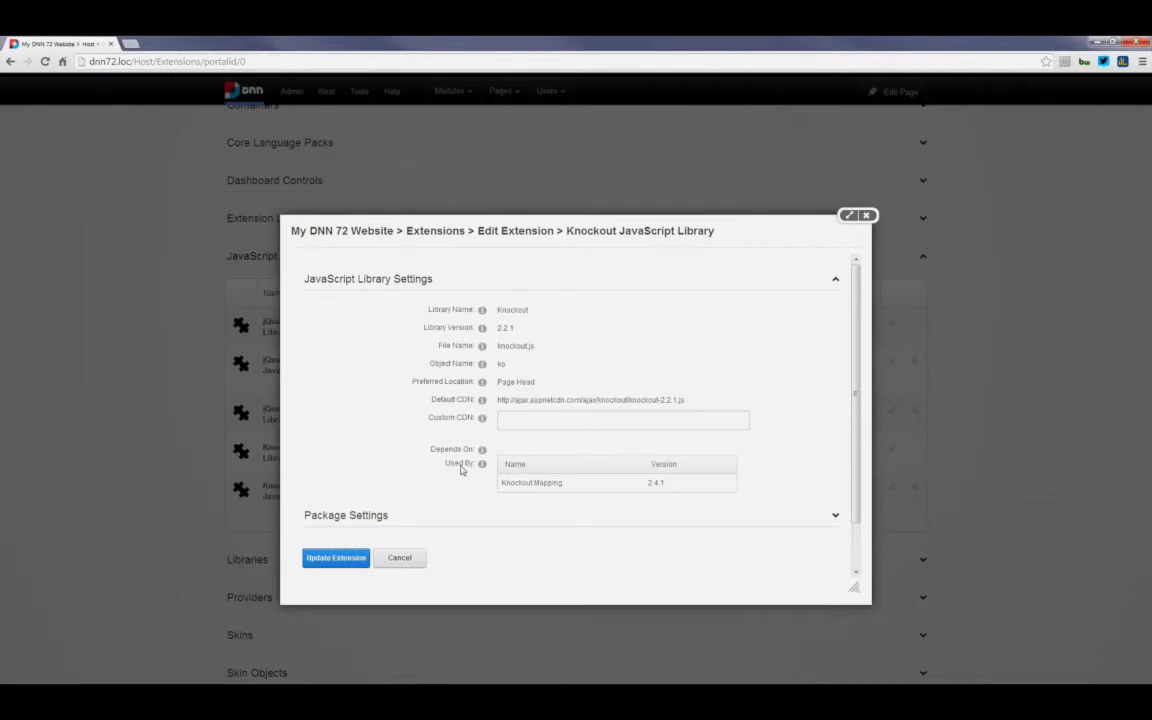
left_click_drag(430, 451, 472, 451)
left_click(494, 489)
left_click(867, 216)
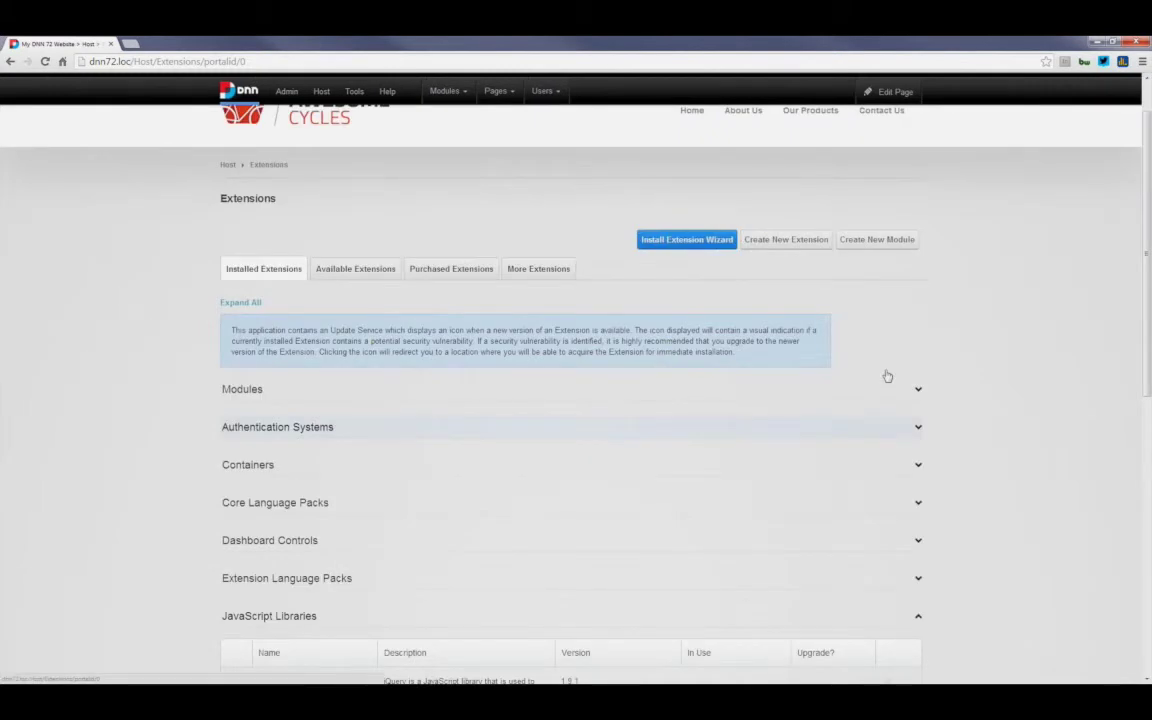
Step: Inspect Knockout Mapping's Depends On table, highlighting its Knockout 2.2.1 dependency
scroll(494, 464, "down", 5)
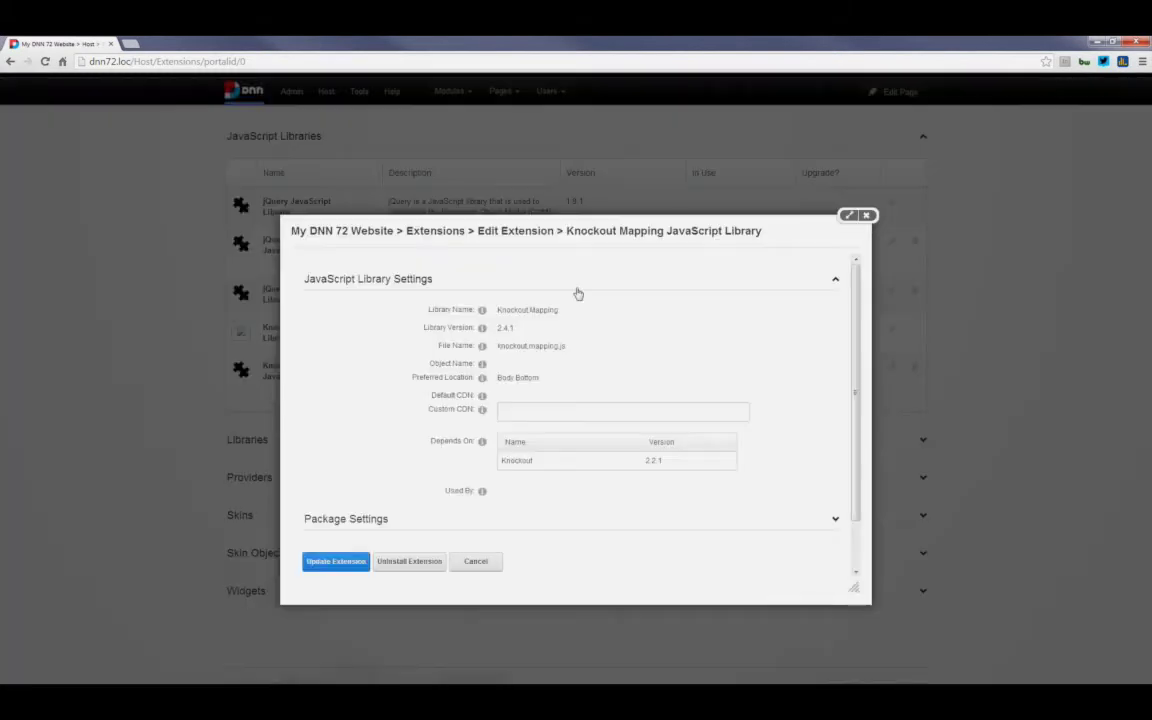
left_click_drag(506, 461, 536, 462)
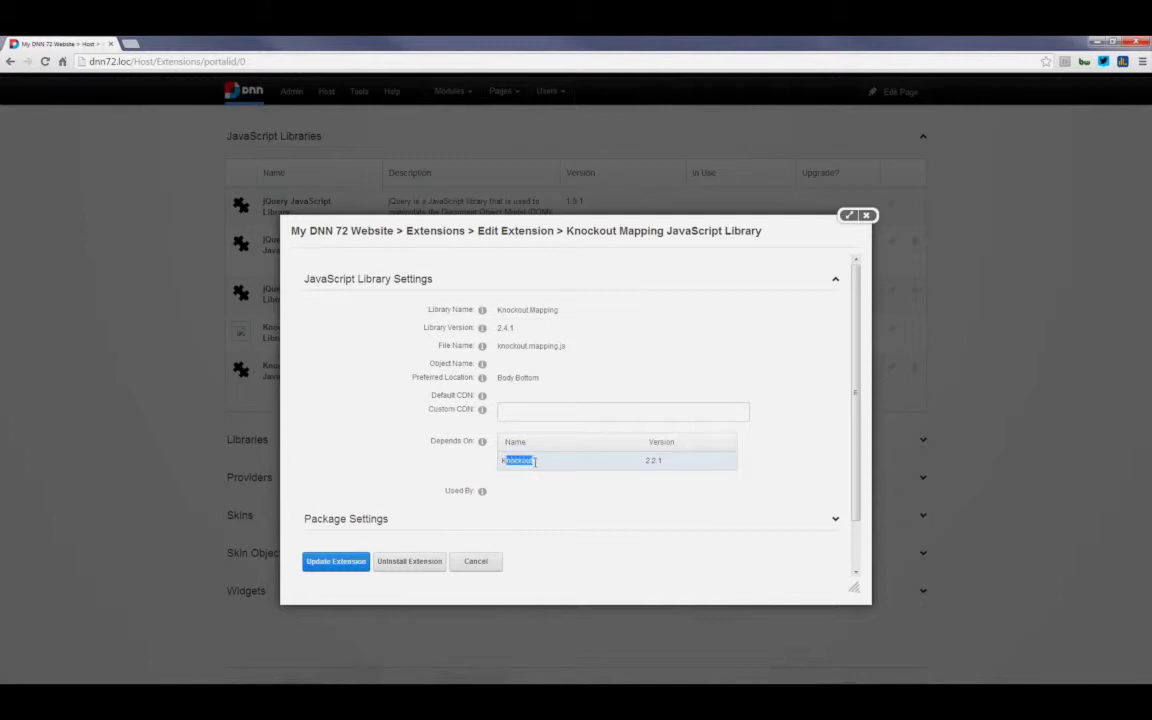
left_click_drag(645, 461, 662, 462)
left_click(476, 460)
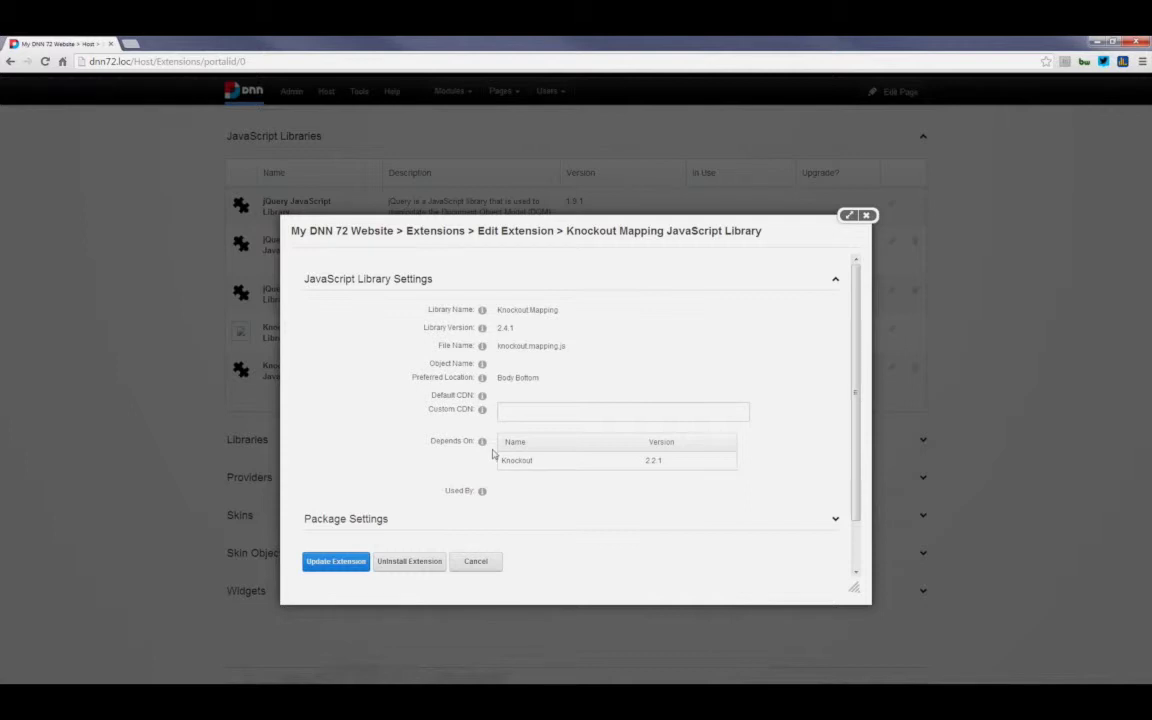
scroll(492, 454, "down", 2)
scroll(492, 454, "up", 2)
Step: Close the Knockout Mapping Edit Extension dialog and go back to the Awesome Cycles home page
left_click(868, 216)
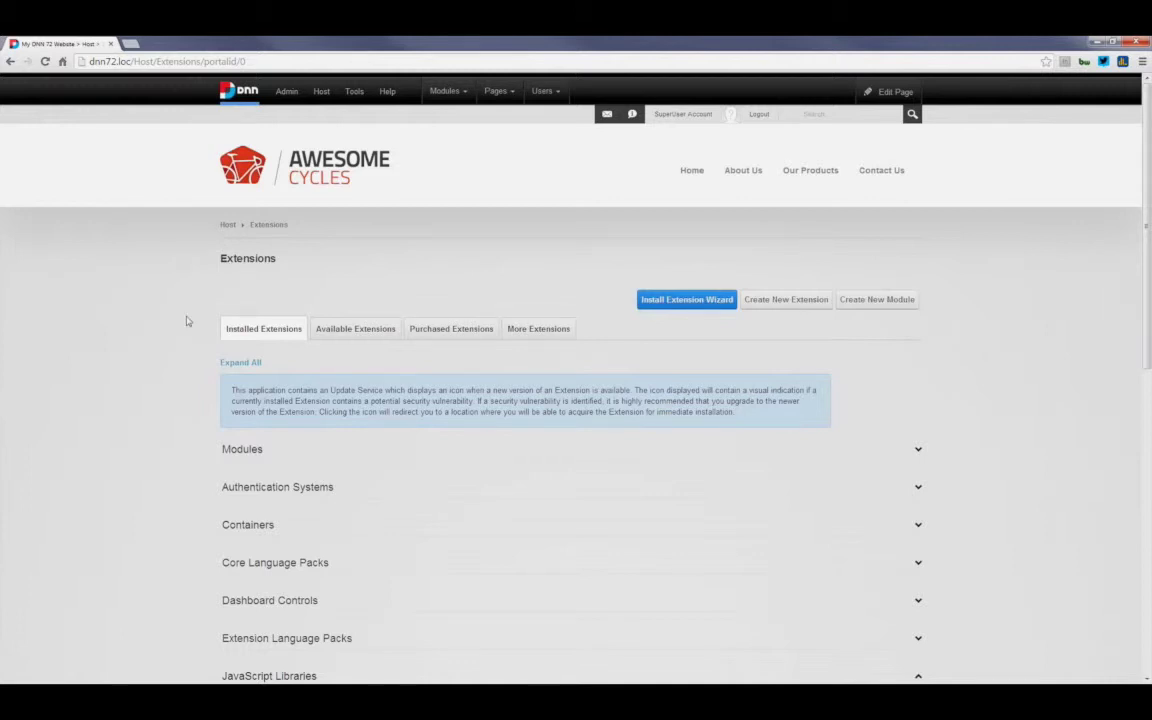
left_click(317, 176)
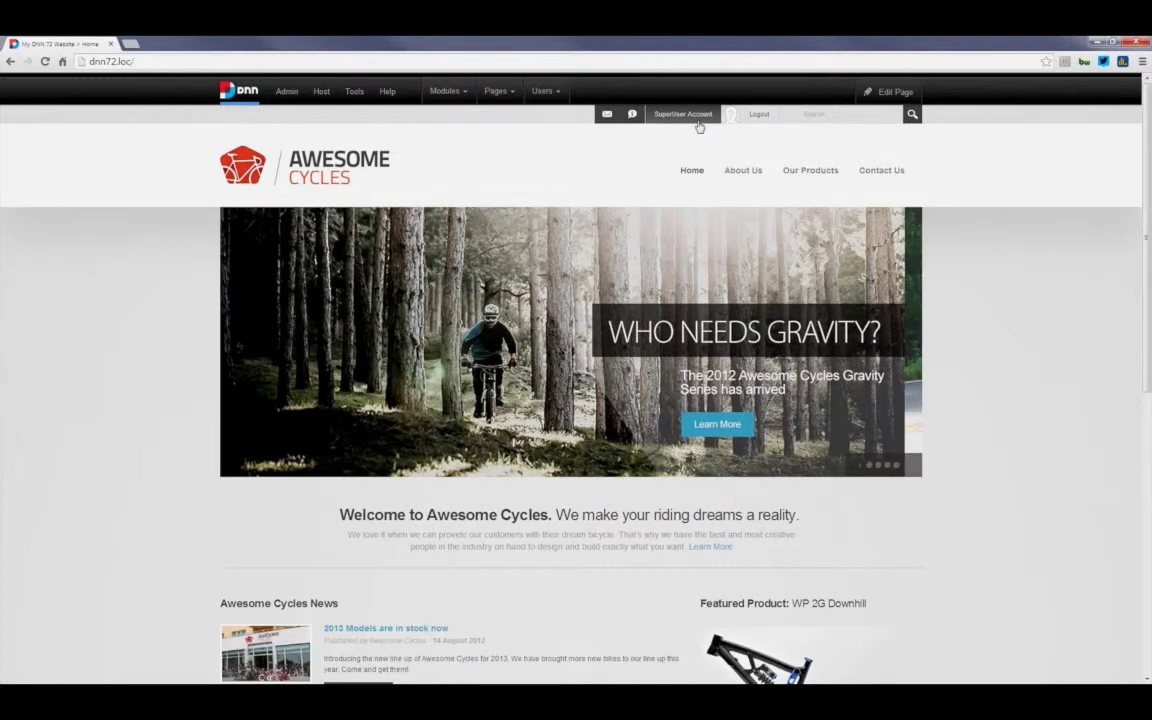
Step: Open the superuser's Edit Profile page and expand its Address Details section
left_click(698, 122)
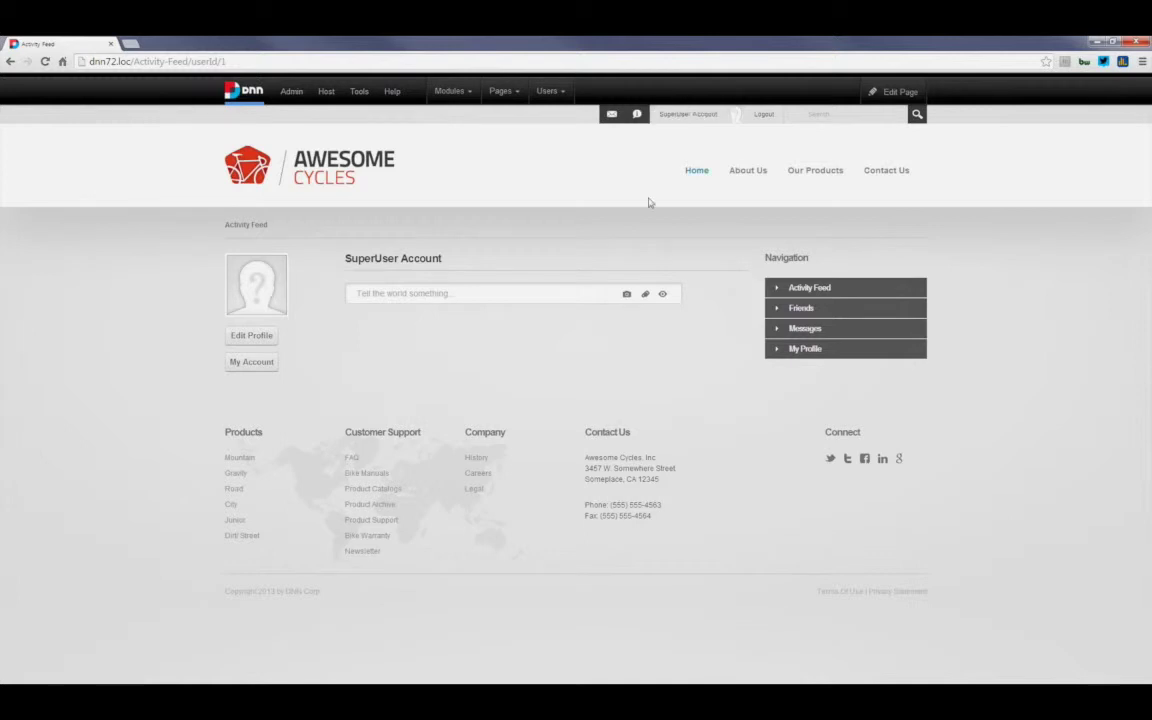
left_click(266, 341)
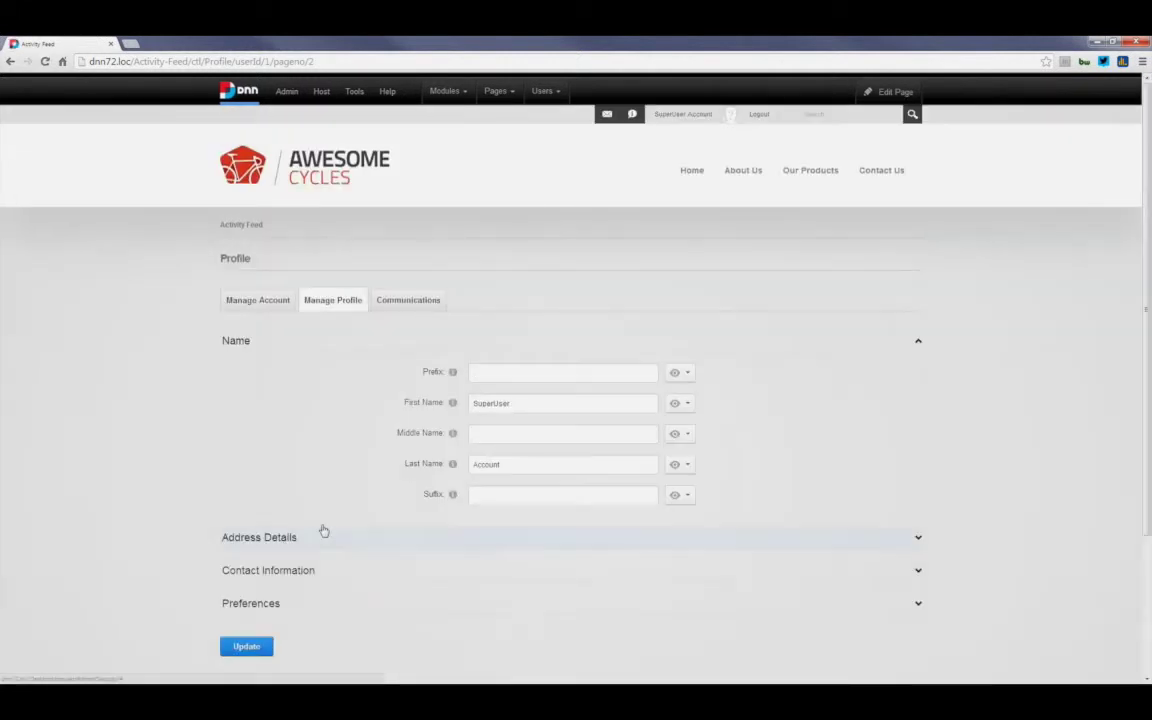
left_click(323, 535)
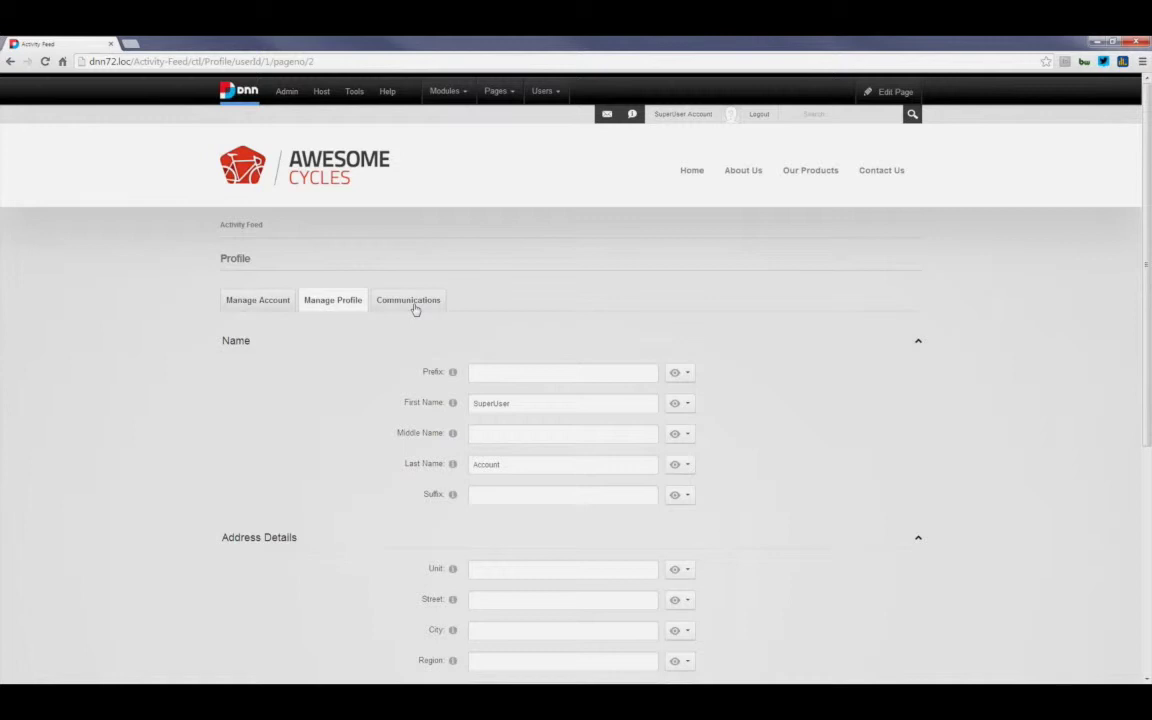
Step: Confirm Communications keeps Hourly notifications and Instant messages, then go to the Awesome Cycles home page
left_click(415, 310)
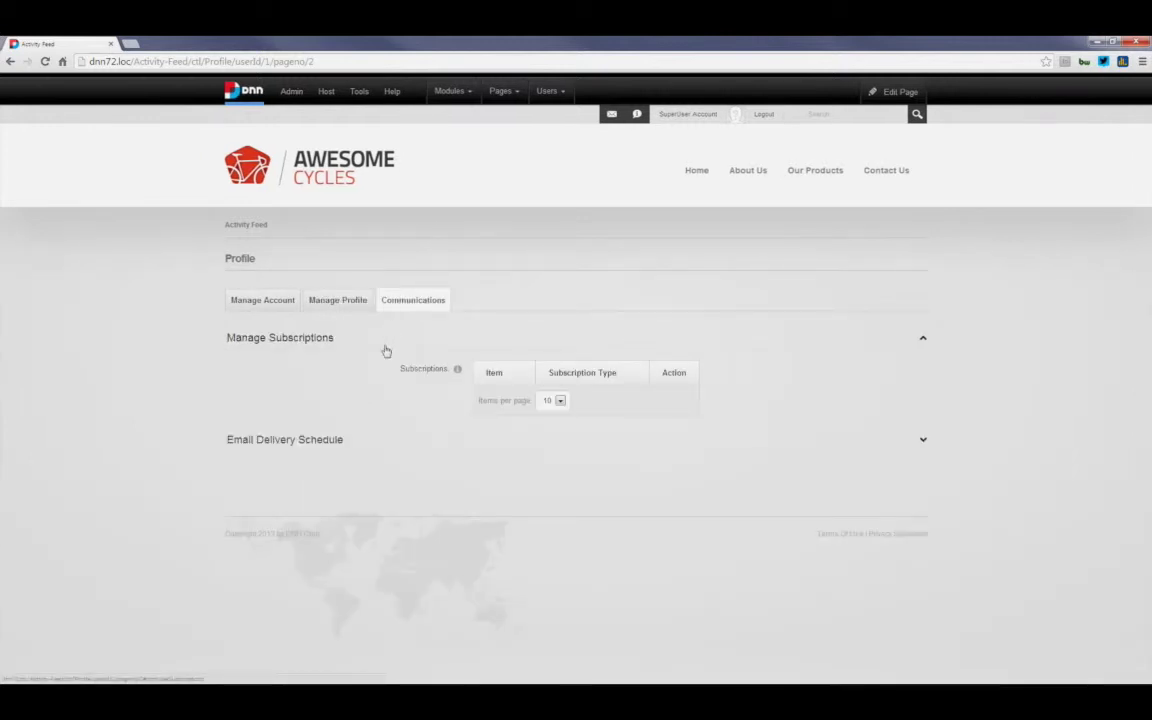
left_click(367, 443)
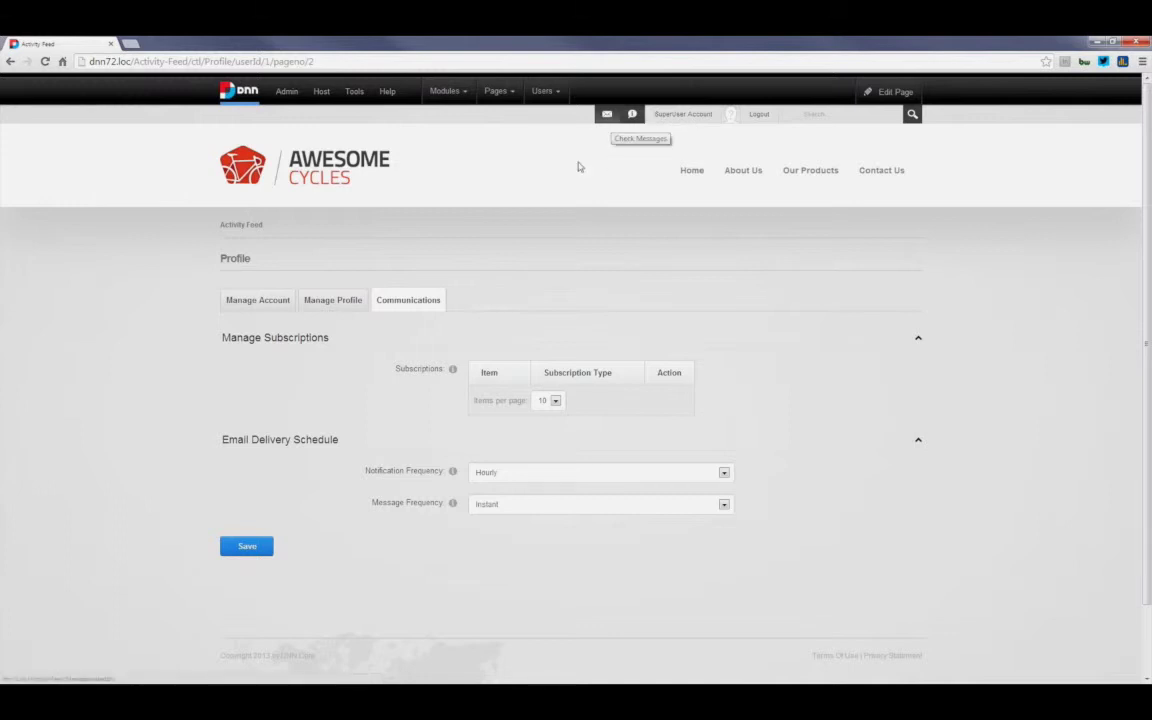
left_click(686, 477)
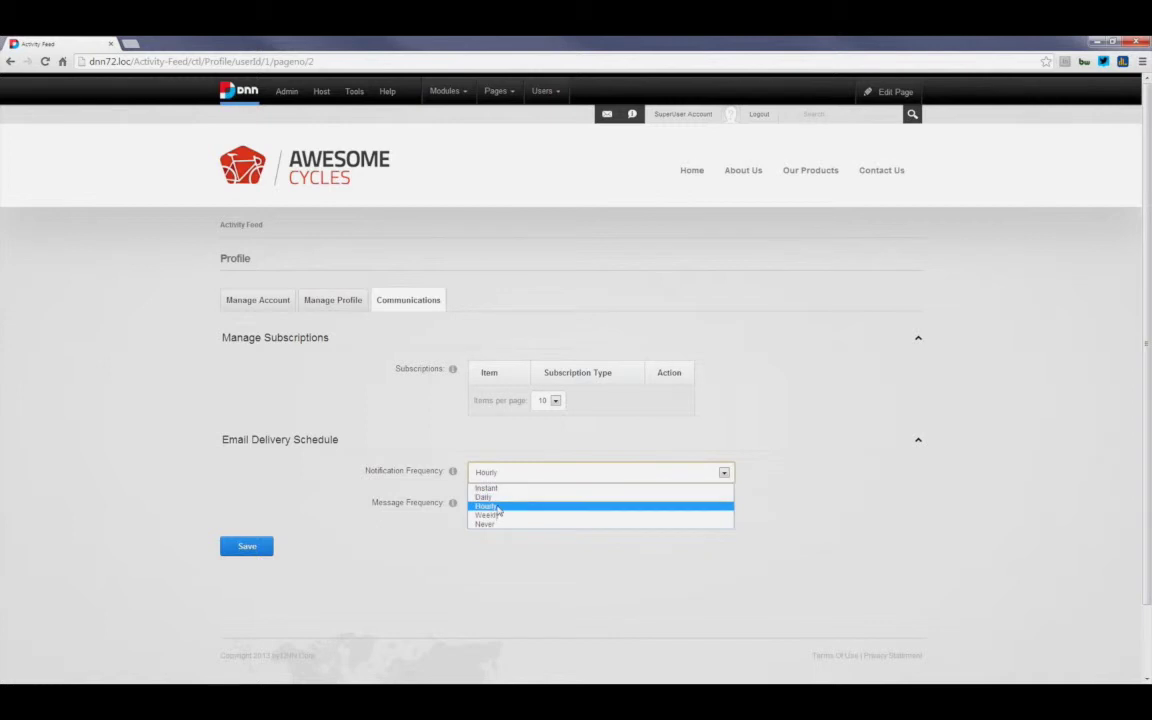
left_click(429, 522)
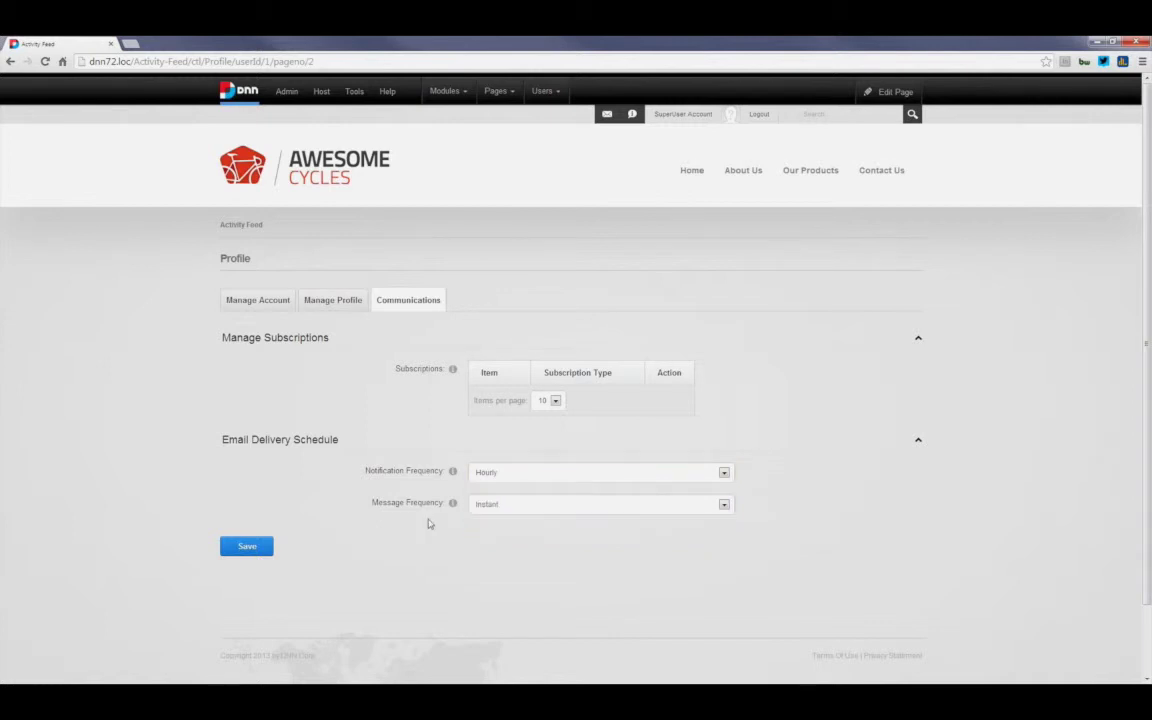
left_click(496, 505)
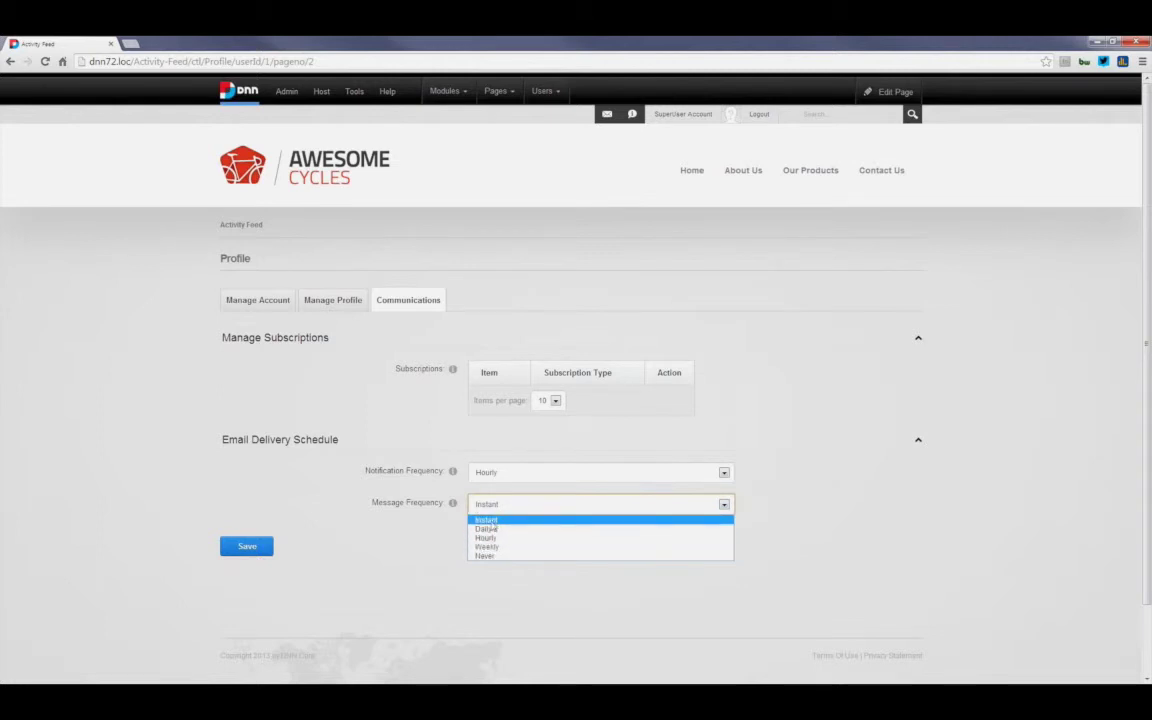
left_click(437, 521)
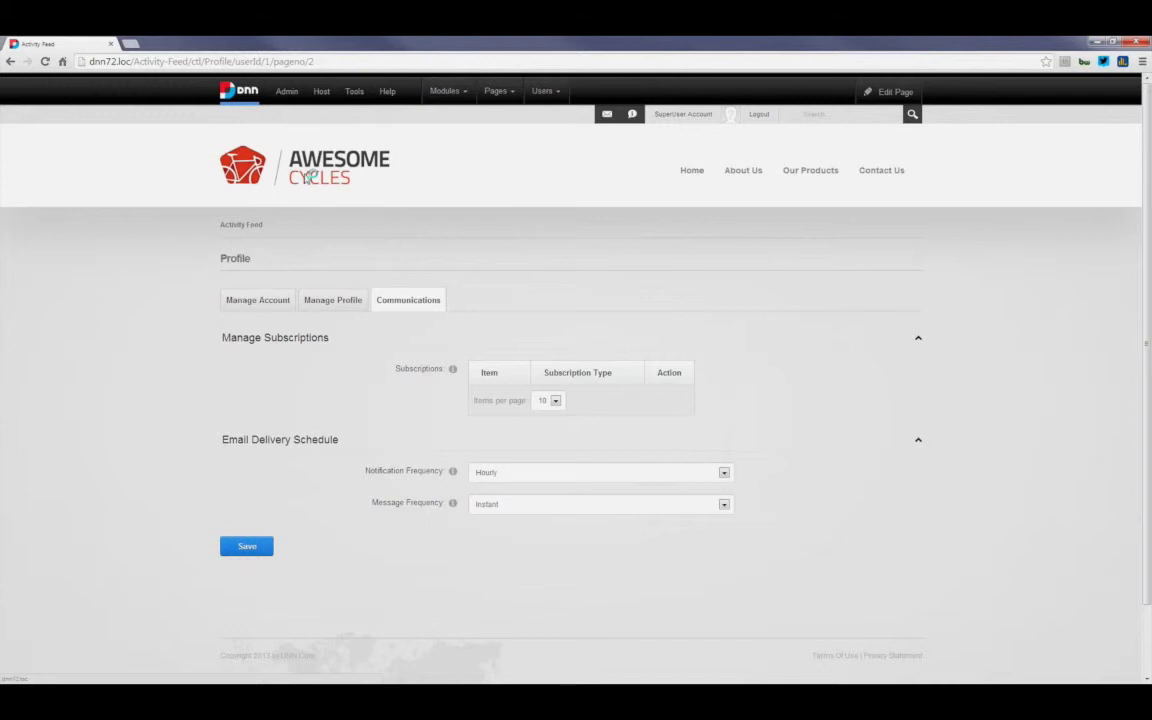
left_click(308, 177)
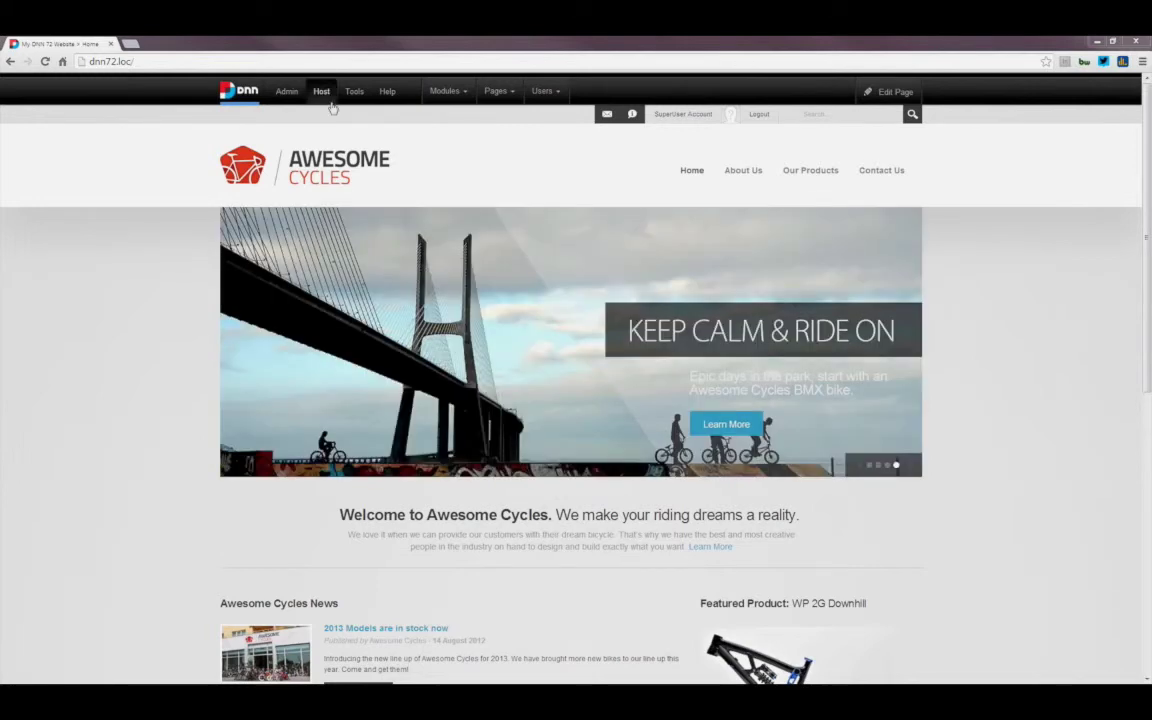
Step: Go to Host > Extensions and scroll to the expanded JavaScript Libraries table
mouse_move(326, 96)
left_click(465, 127)
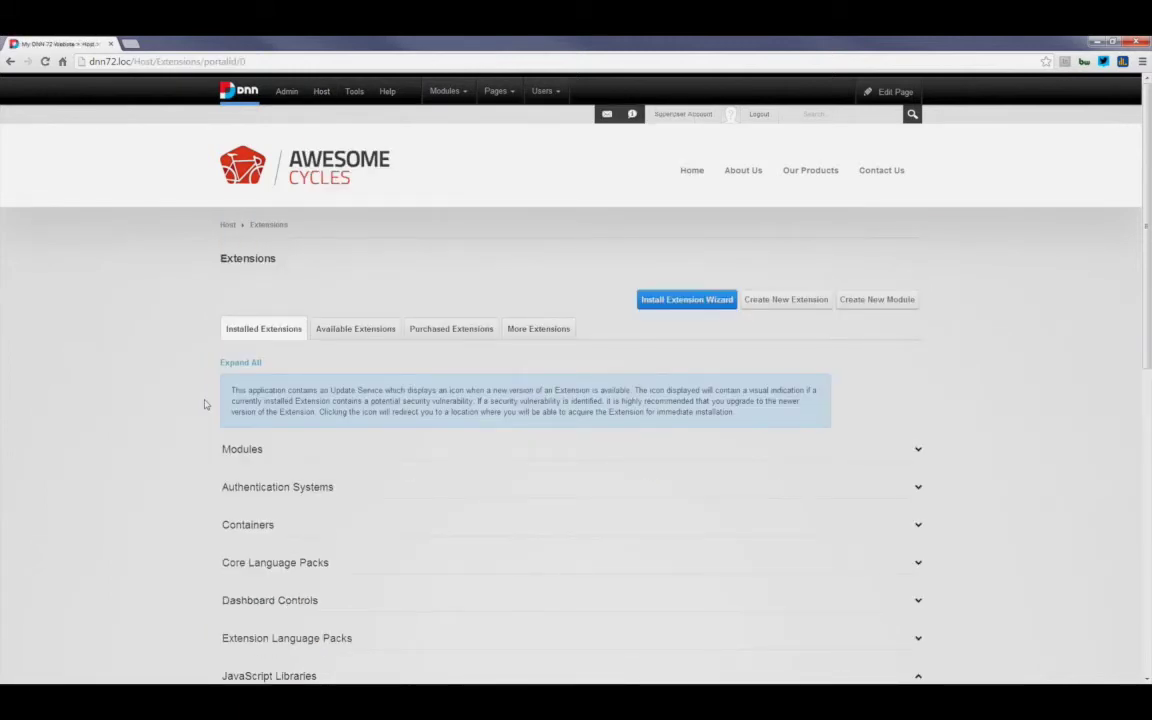
scroll(204, 404, "down", 5)
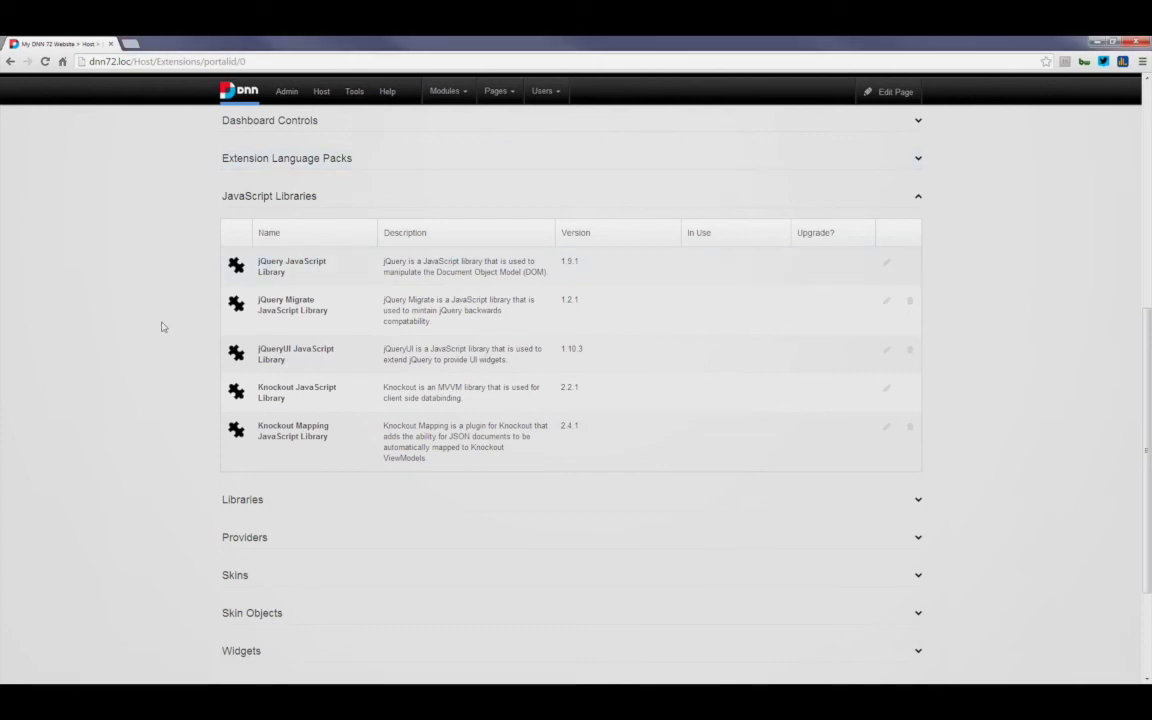
Step: Scroll back up past the JavaScript Libraries table, then return to the Awesome Cycles home page via the logo
scroll(163, 326, "up", 1)
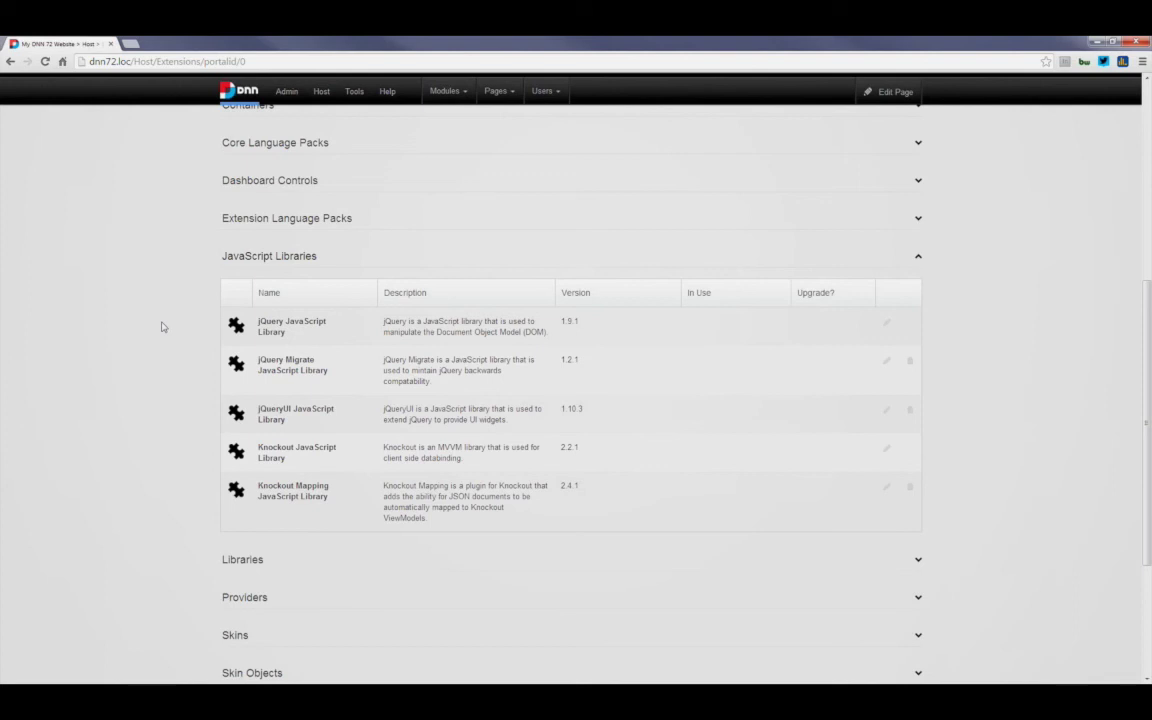
scroll(163, 326, "up", 1)
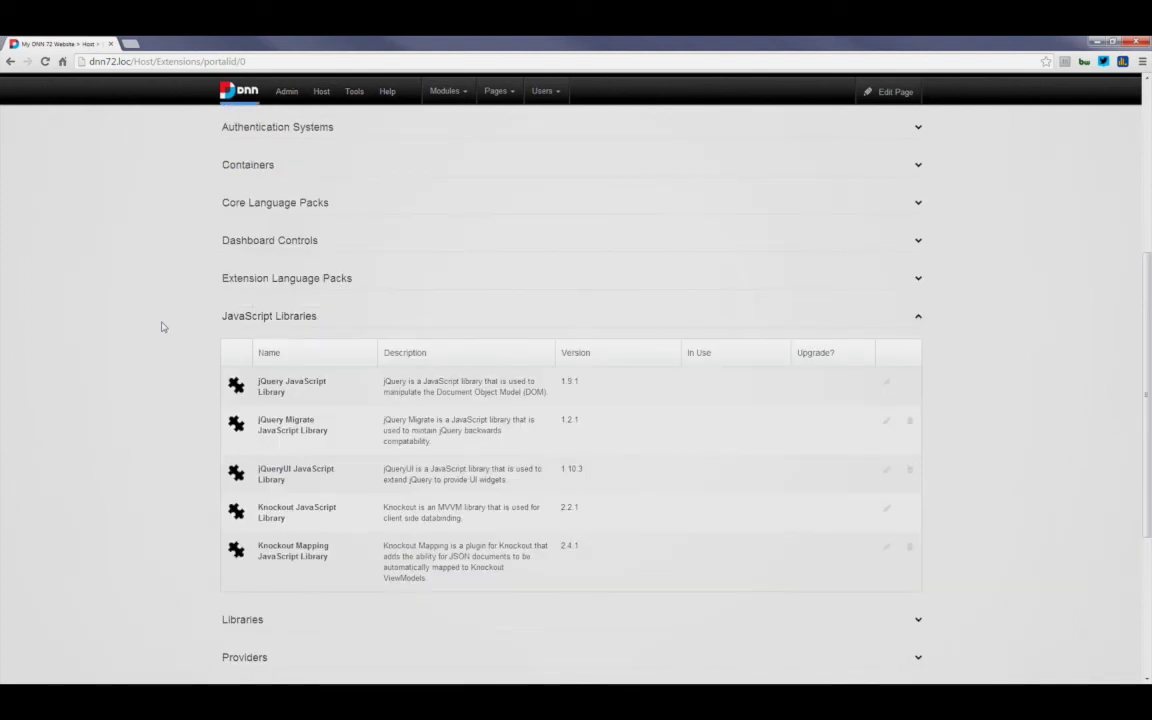
scroll(163, 326, "up", 5)
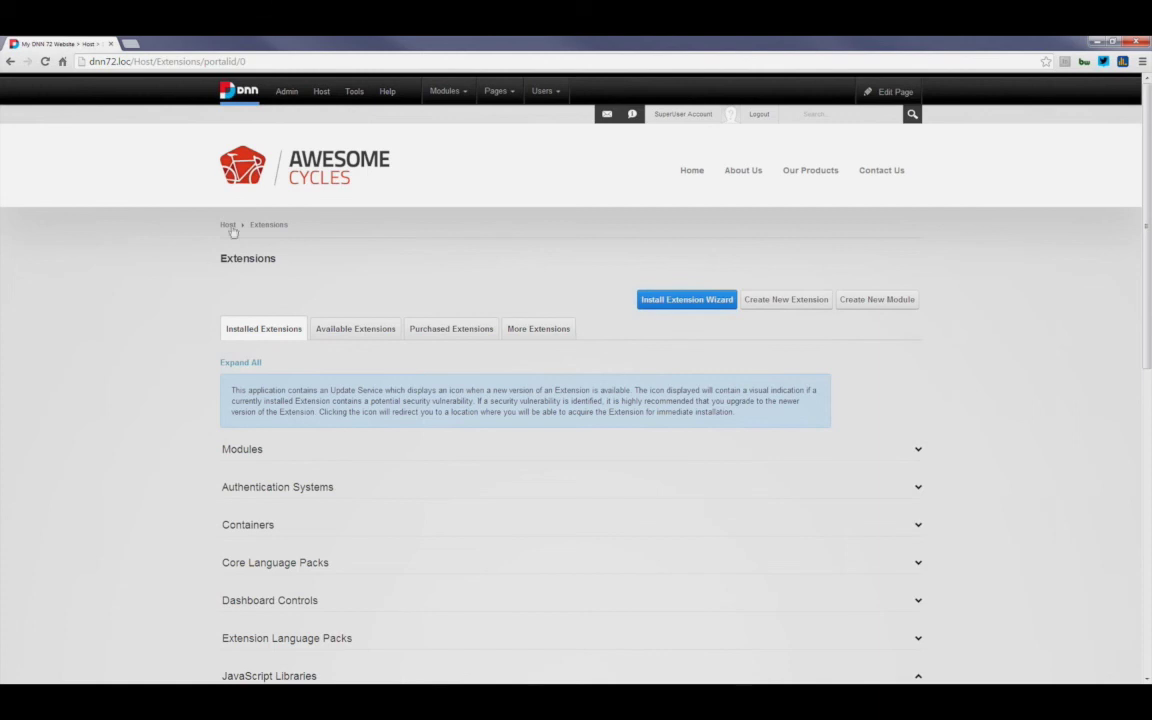
left_click(292, 166)
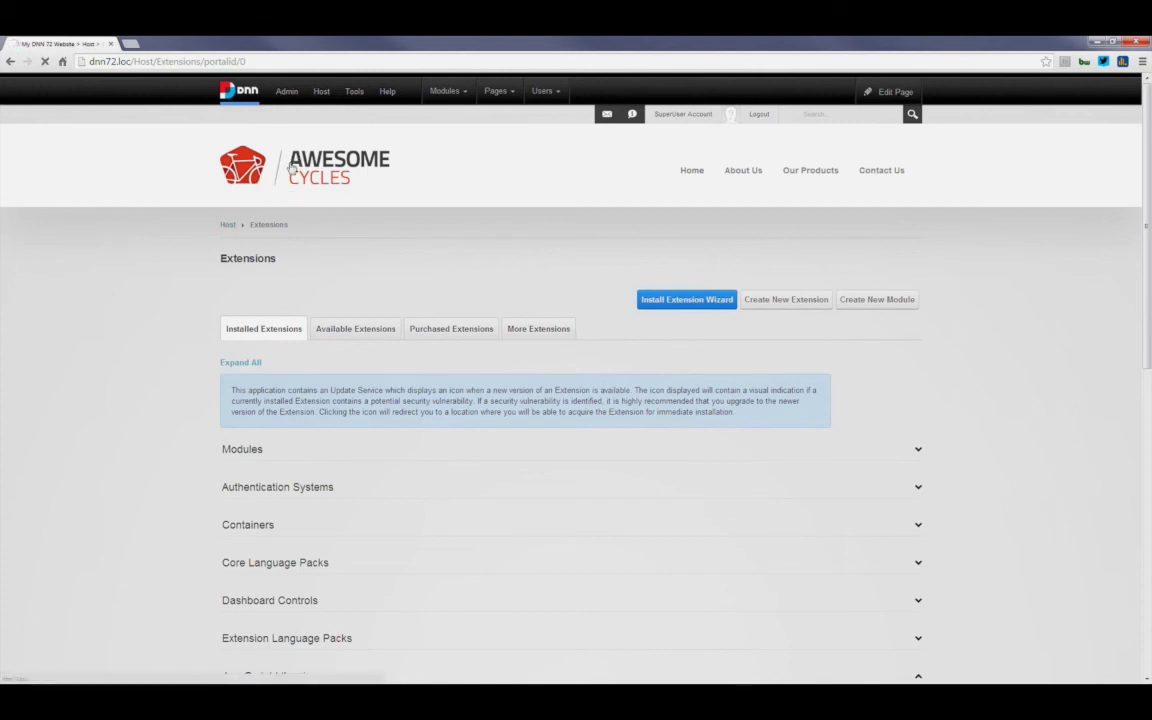